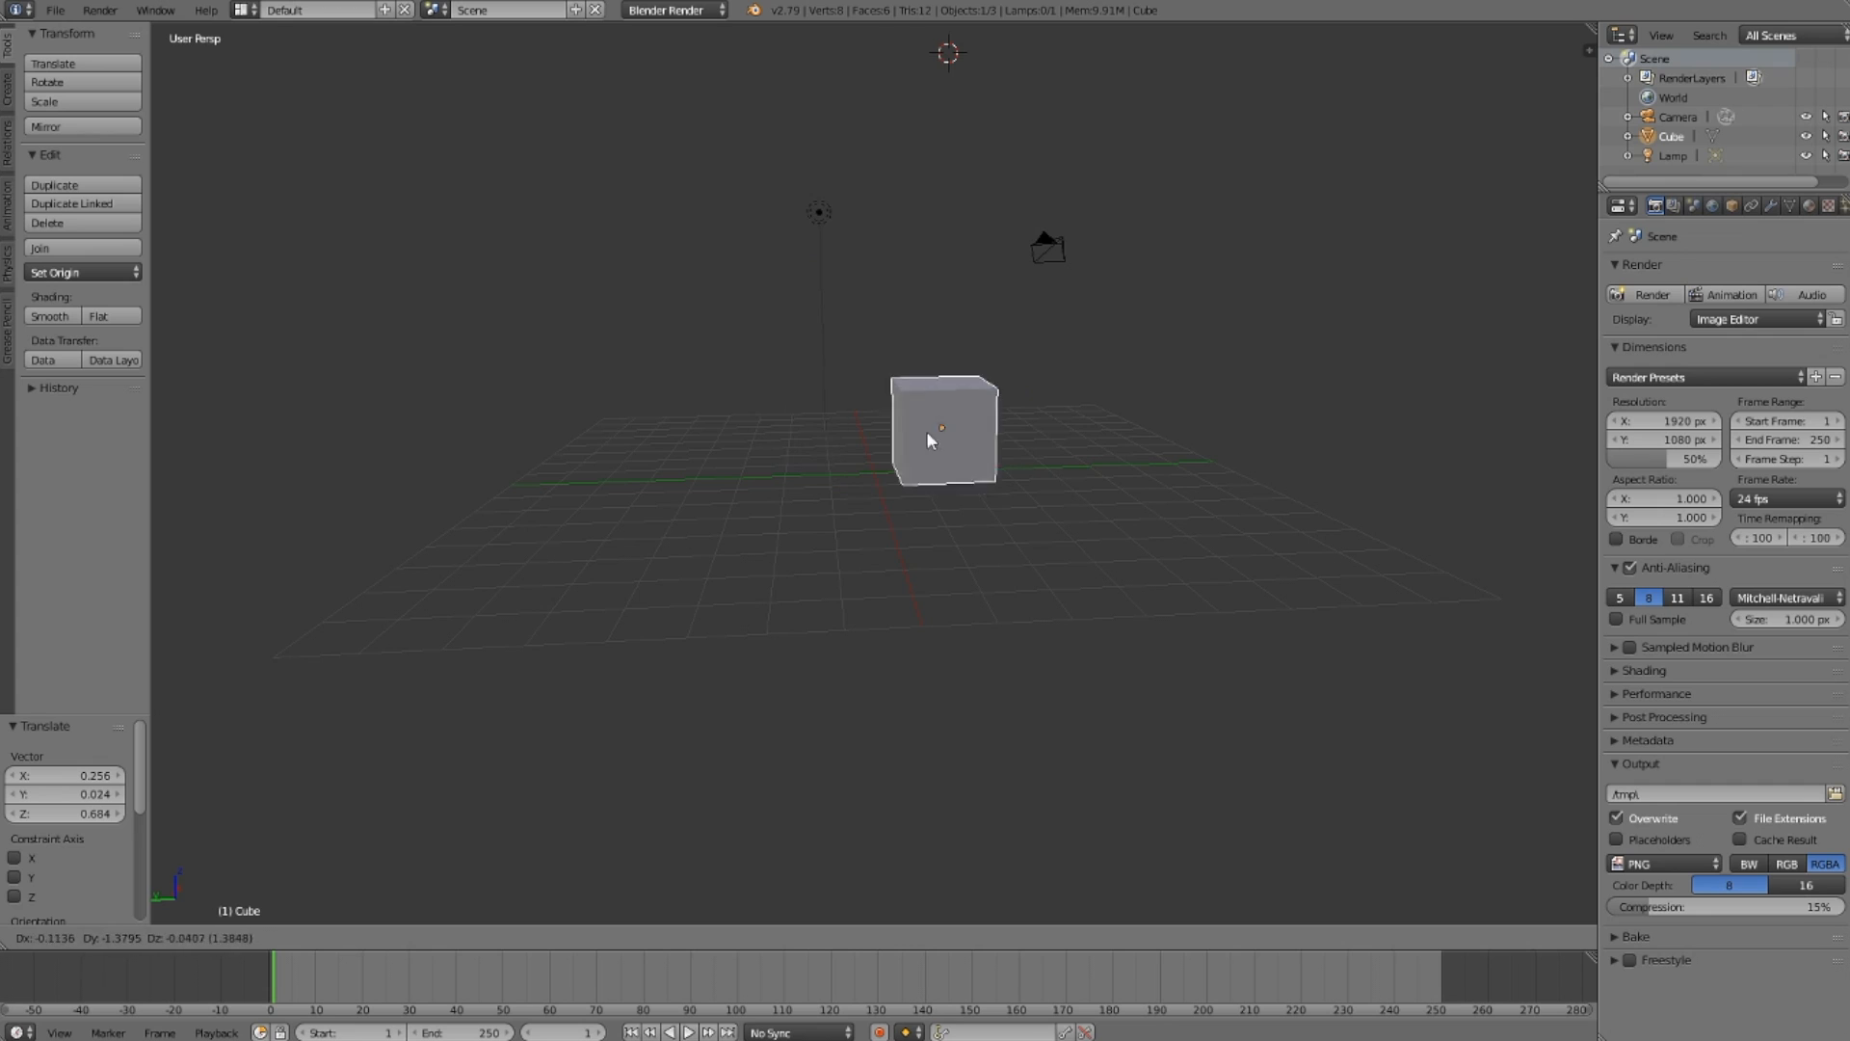
Step: Move the cube freely within the 3D scene
left_click(852, 431)
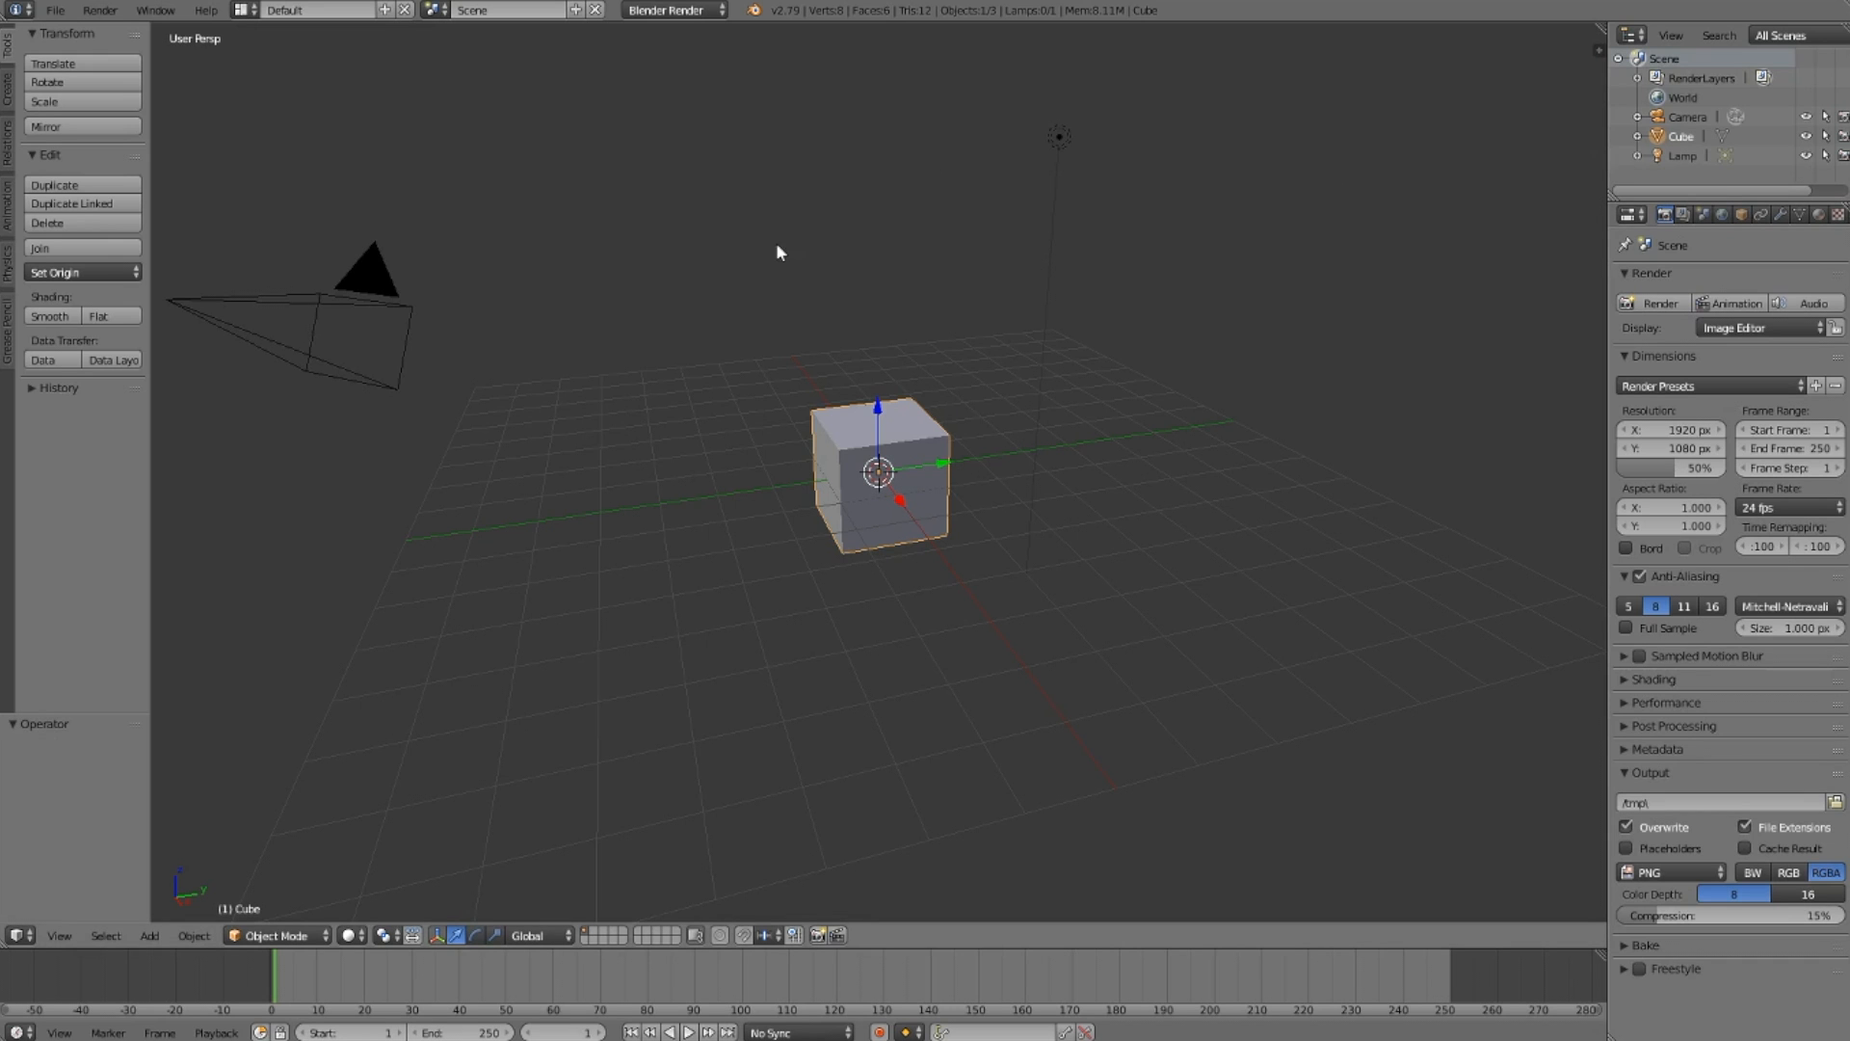
middle_click_drag(777, 245, 933, 329)
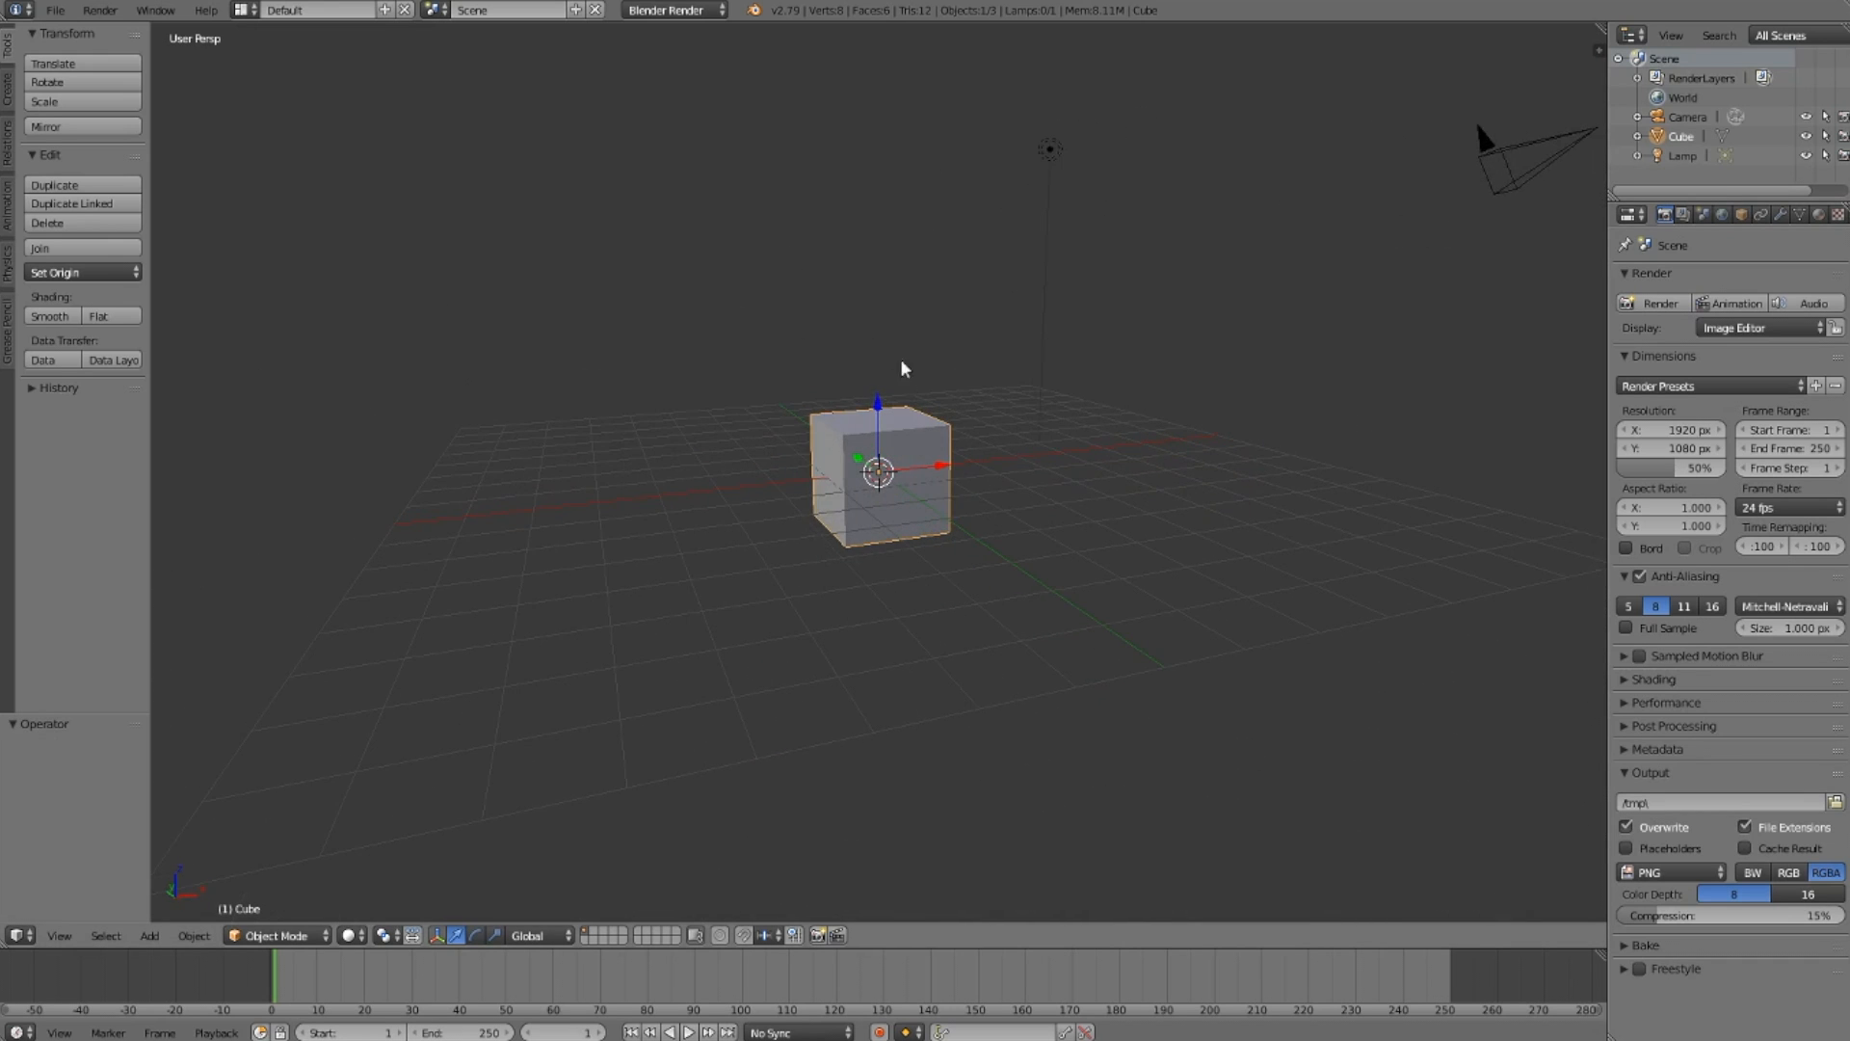
Step: Add a cylinder mesh and move it upward from the cube
left_click(12, 91)
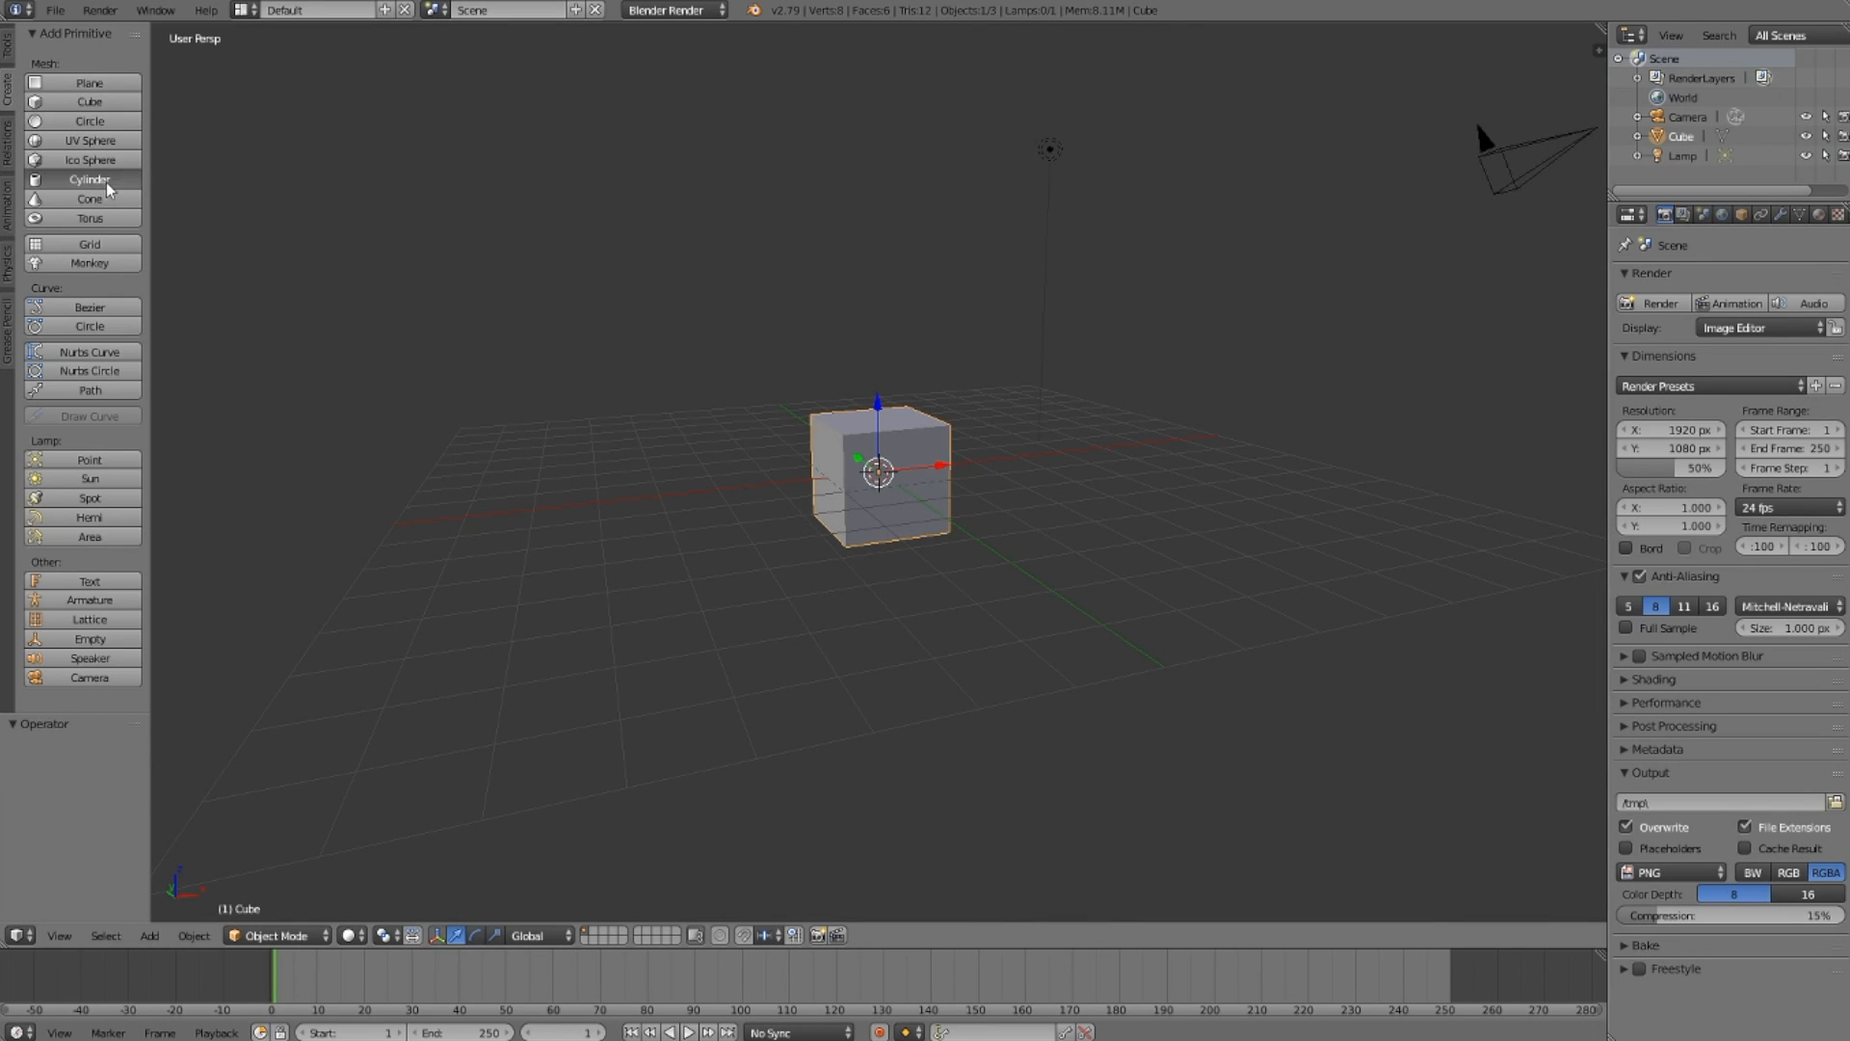
left_click(89, 179)
middle_click_drag(1002, 410, 903, 419)
right_click_drag(901, 418, 871, 261)
middle_click_drag(870, 260, 1045, 425)
Step: Reposition the cube and cylinder until the cylinder is stacked centrally on top of the cube
right_click_drag(915, 458, 1096, 367)
right_click_drag(830, 285, 844, 446)
right_click_drag(1037, 415, 863, 310)
middle_click_drag(864, 310, 818, 320)
right_click_drag(818, 320, 877, 337)
middle_click_drag(879, 345, 956, 361)
mouse_move(956, 361)
right_mouse_down()
mouse_move(868, 306)
mouse_move(858, 351)
mouse_move(906, 386)
mouse_move(921, 360)
right_mouse_up()
key("y")
key("x")
middle_click_drag(924, 359, 1034, 344)
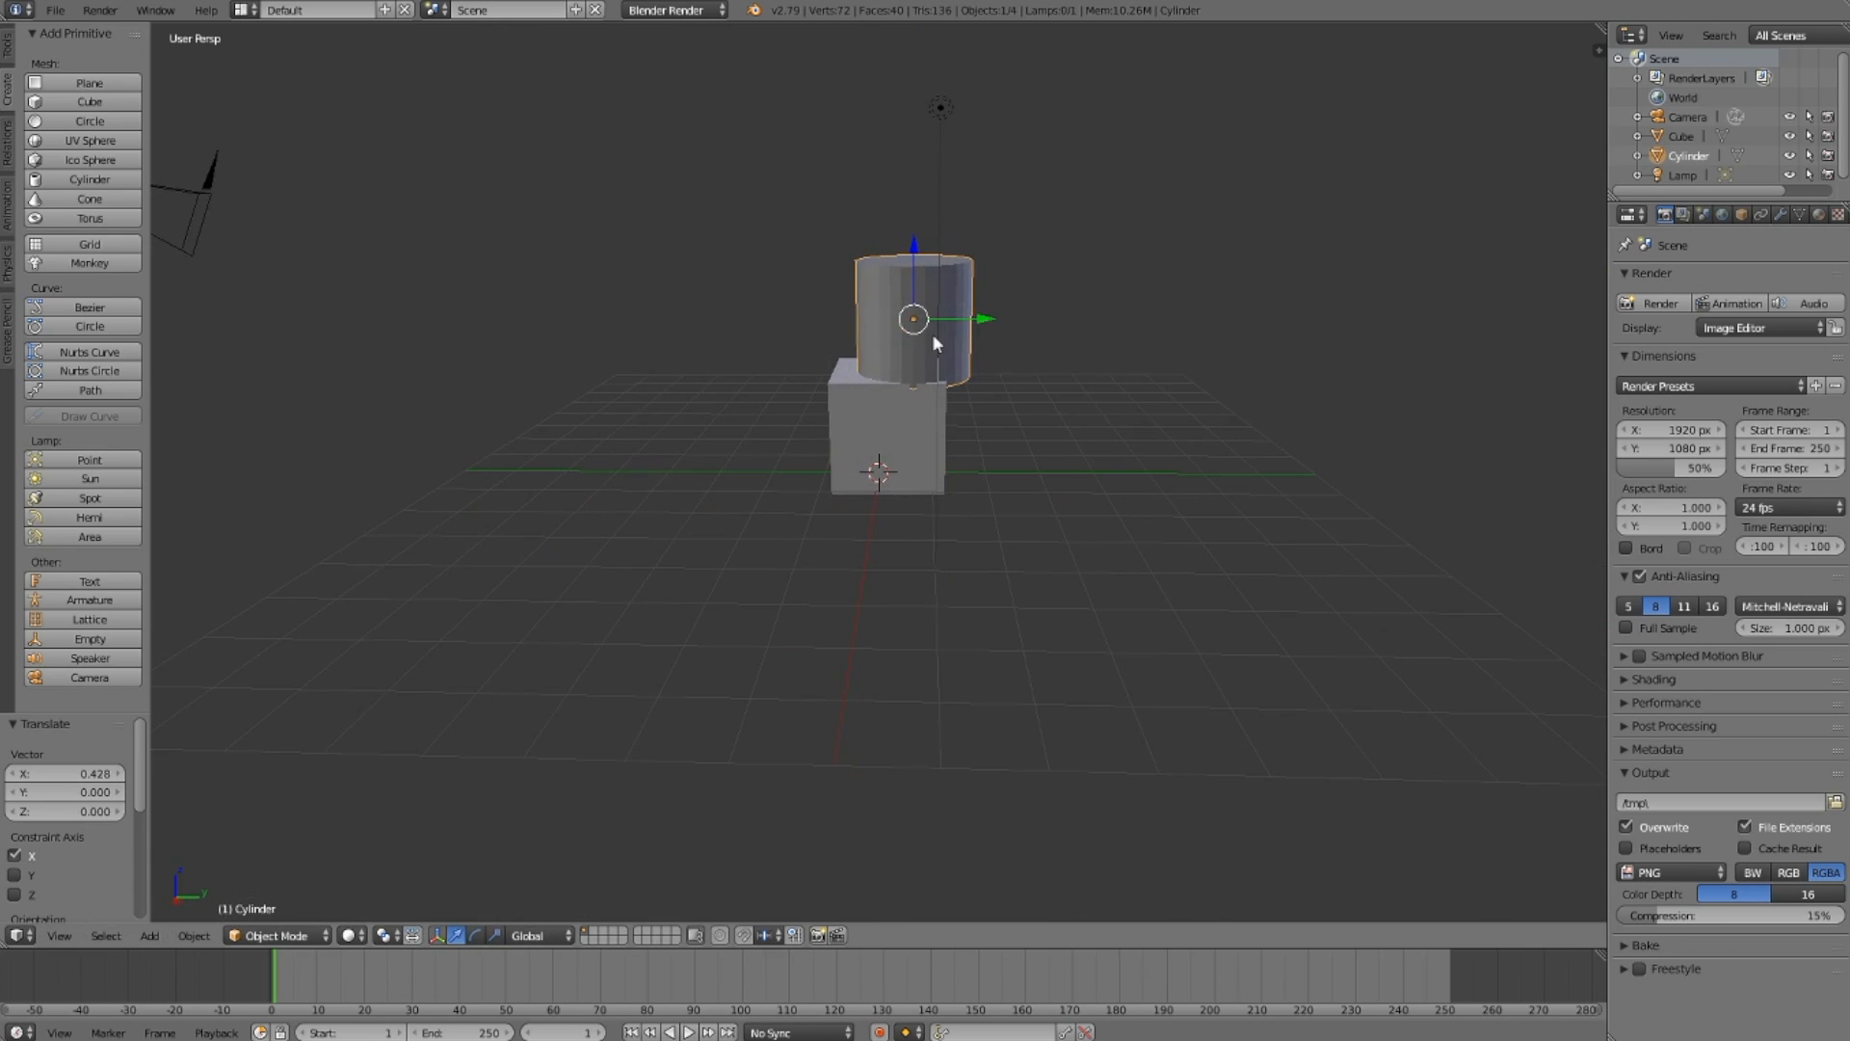
right_click_drag(933, 334, 909, 332)
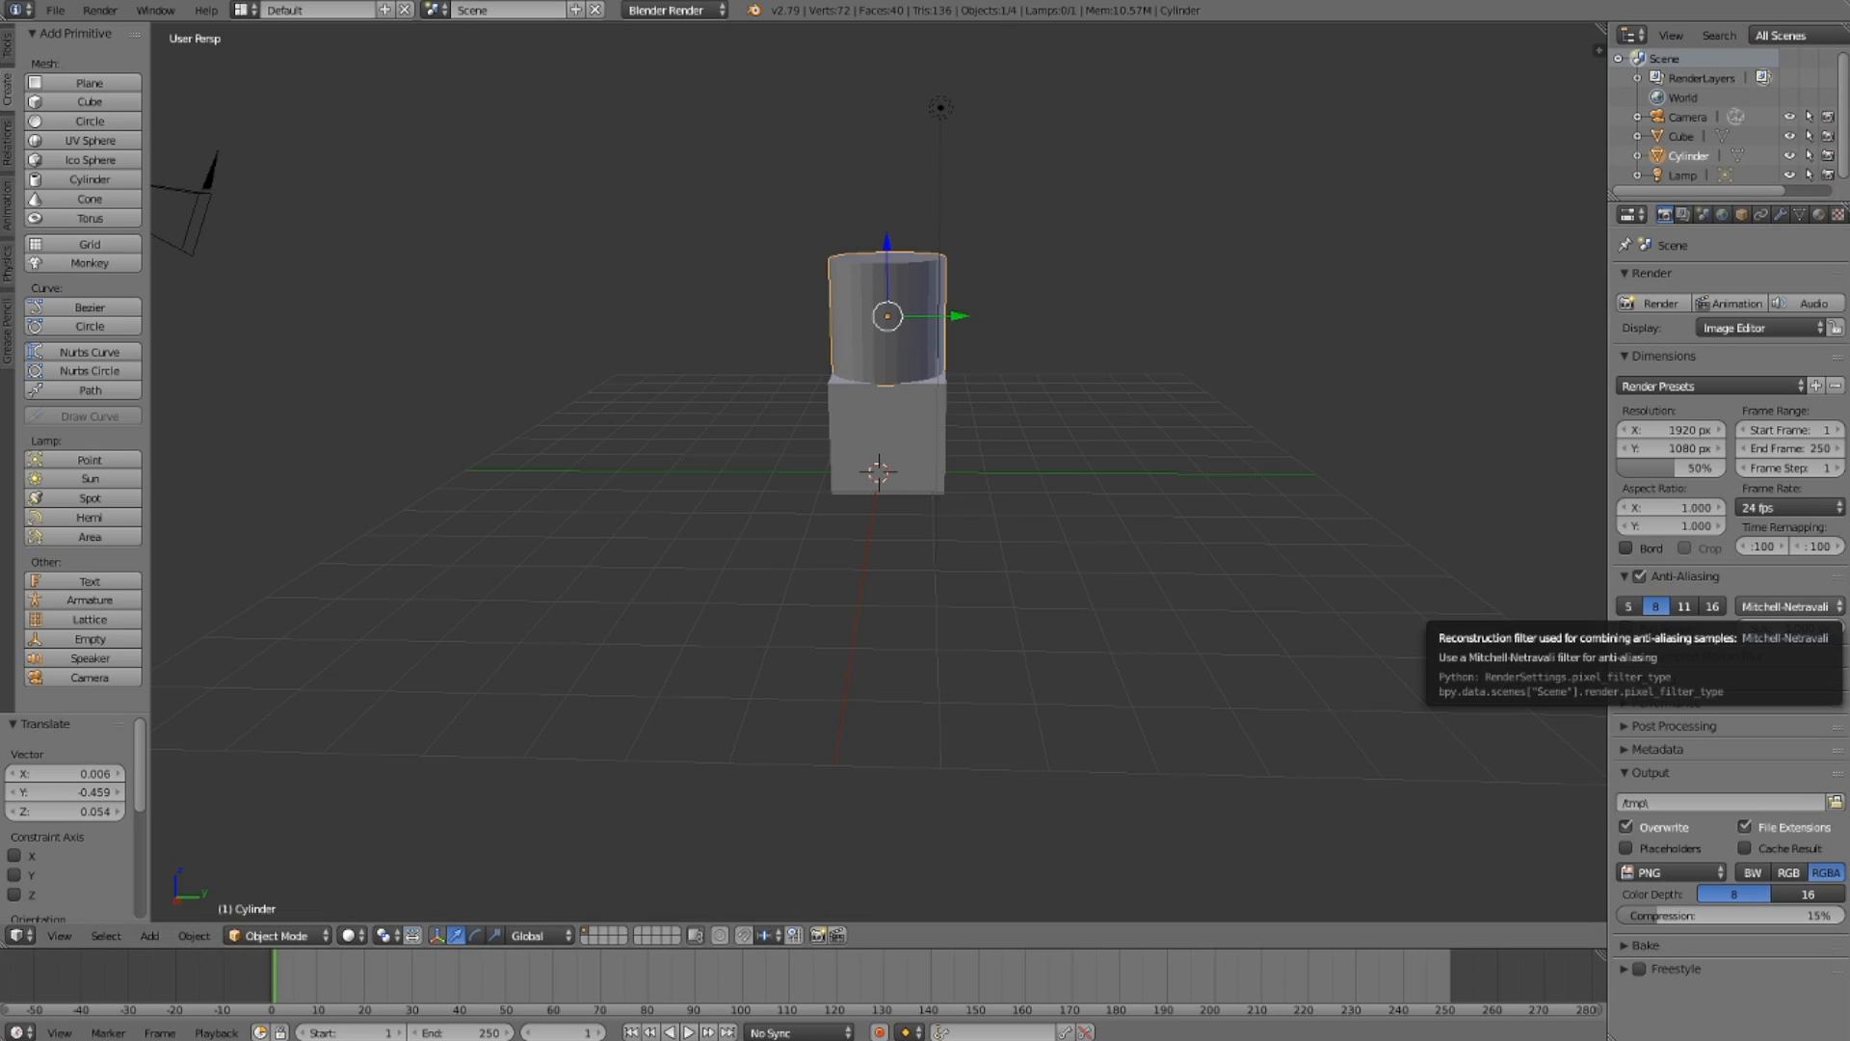
Step: Delete the cylinder and scale the cube uniformly by about 1.043
key("Delete")
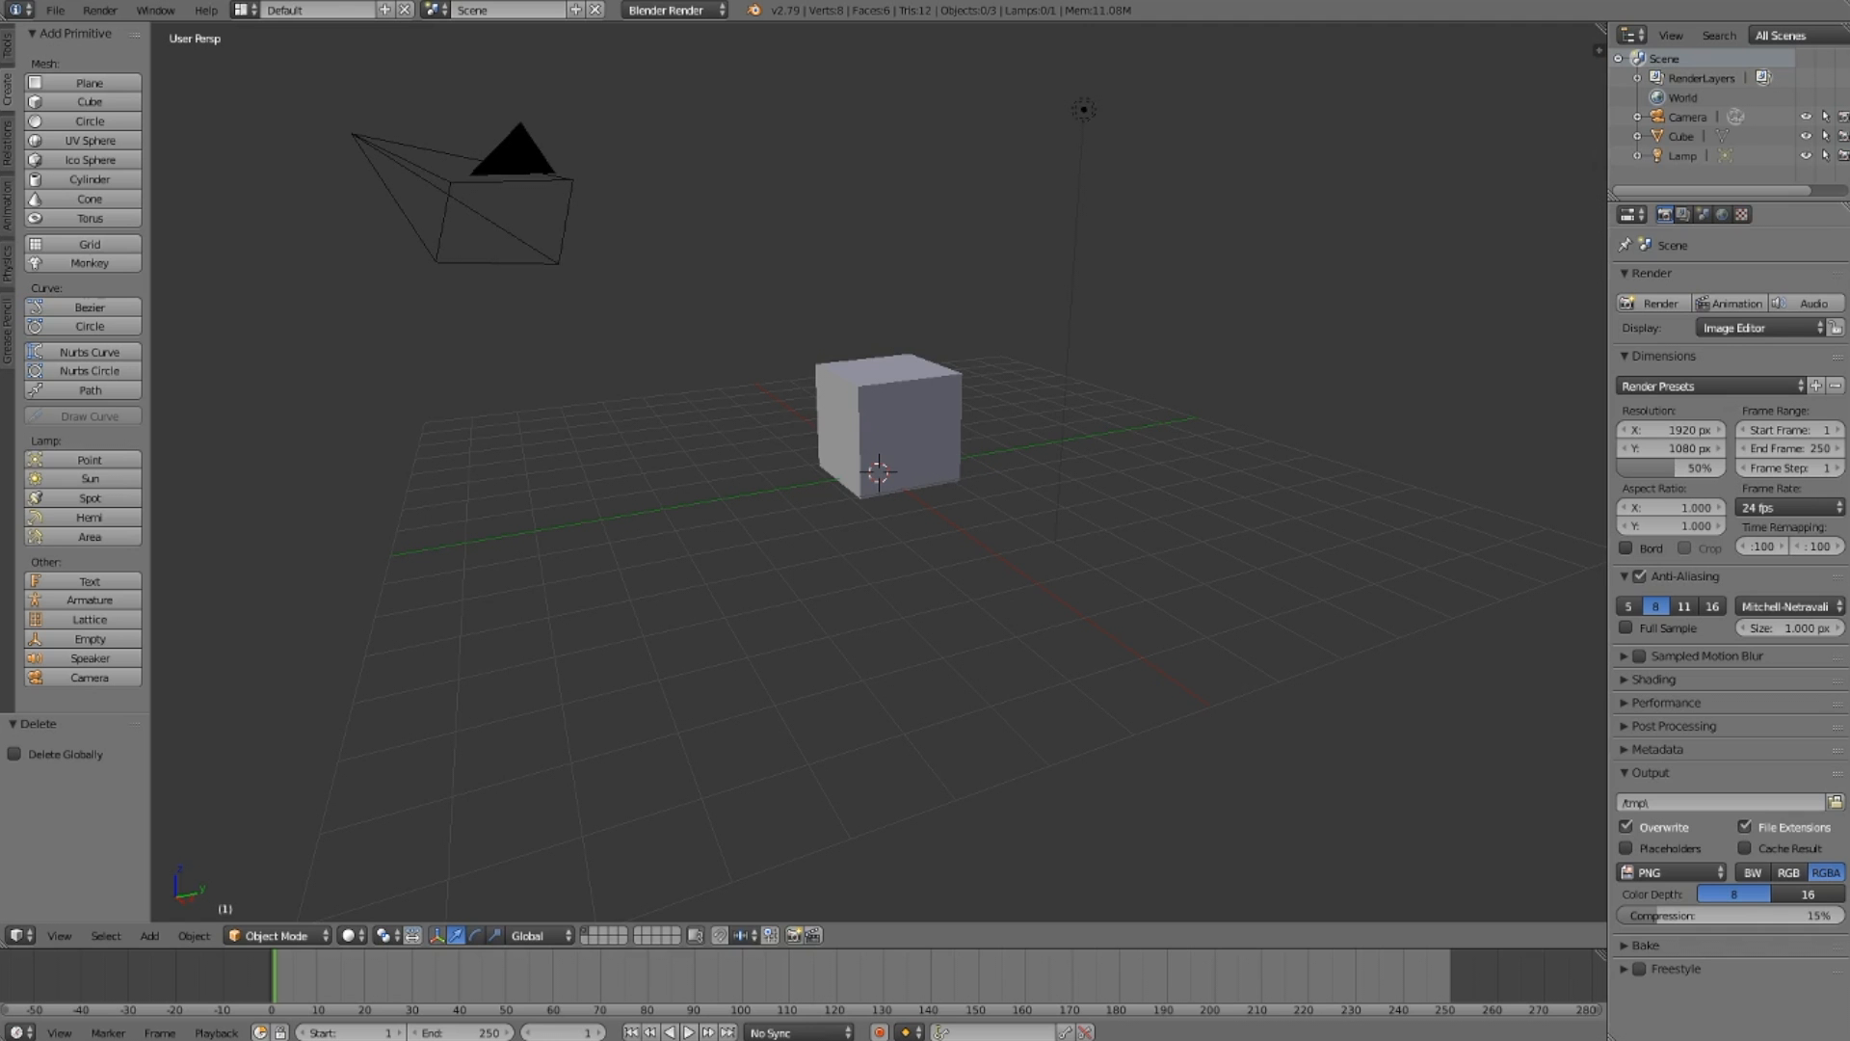
right_click(907, 411)
key("s")
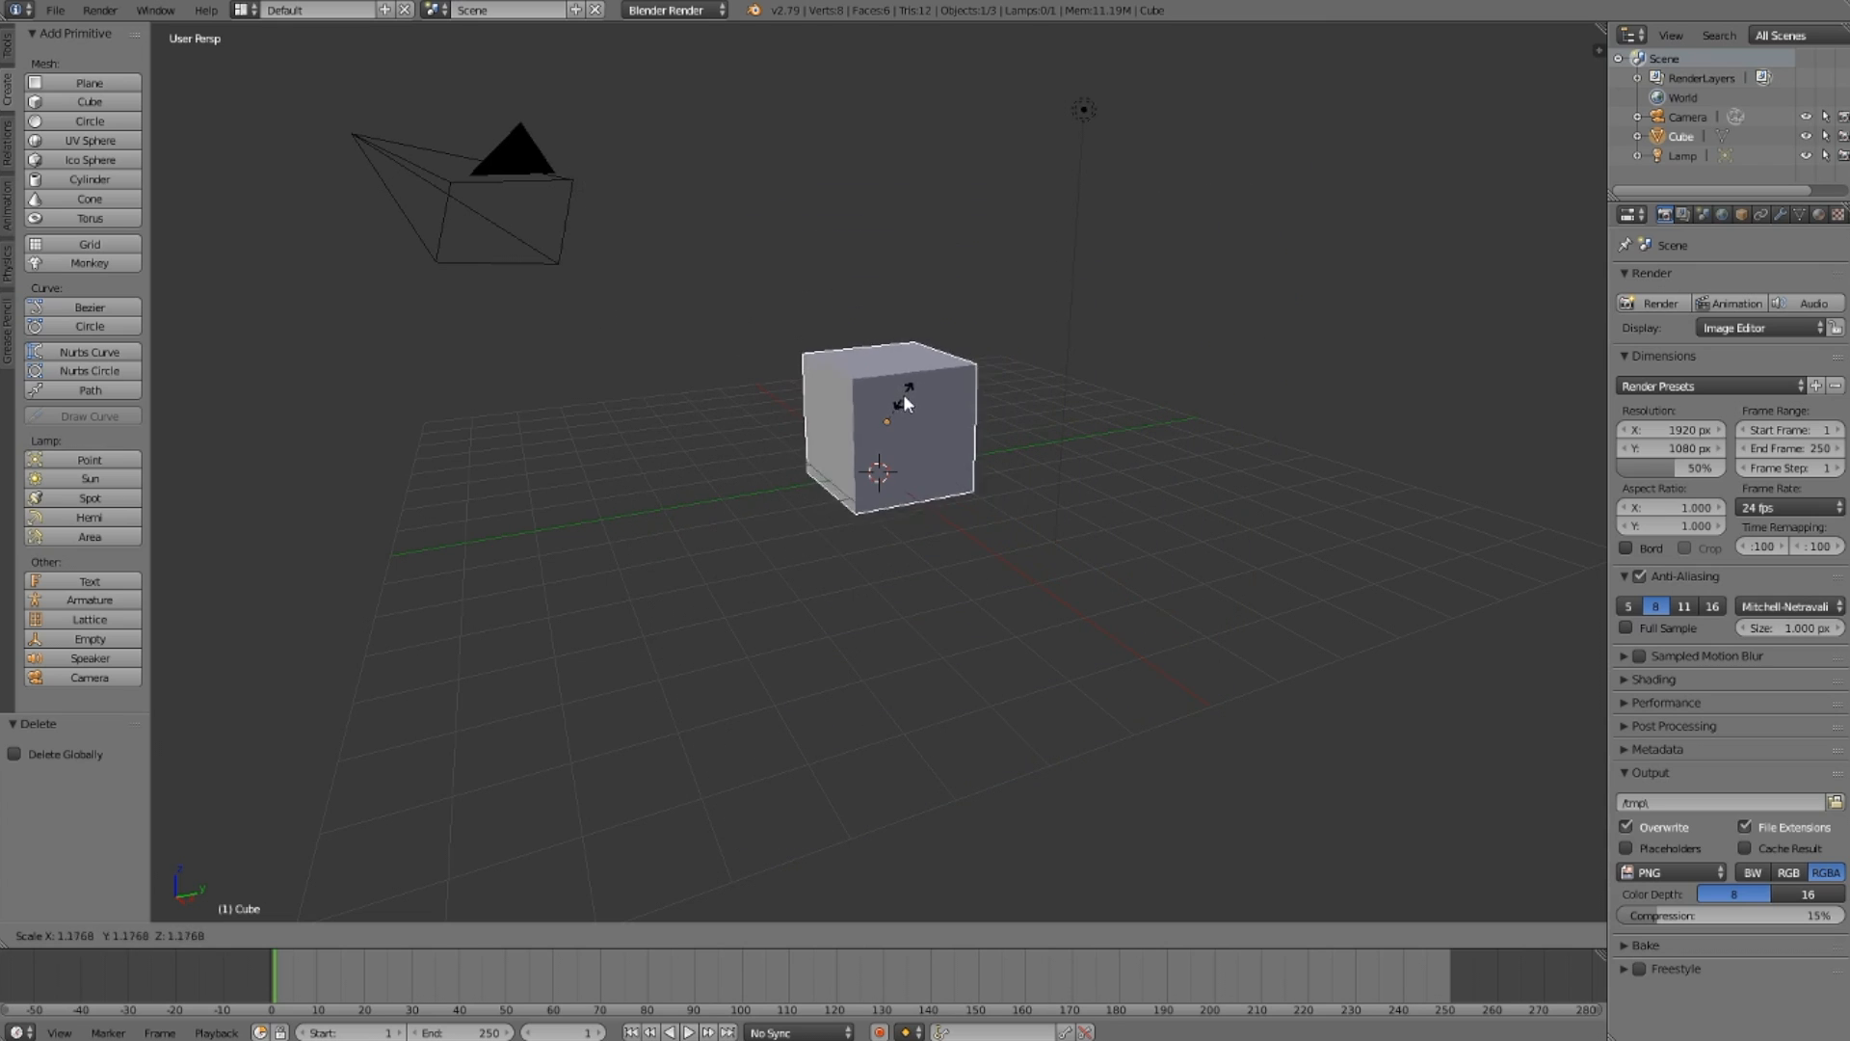
left_click(901, 397)
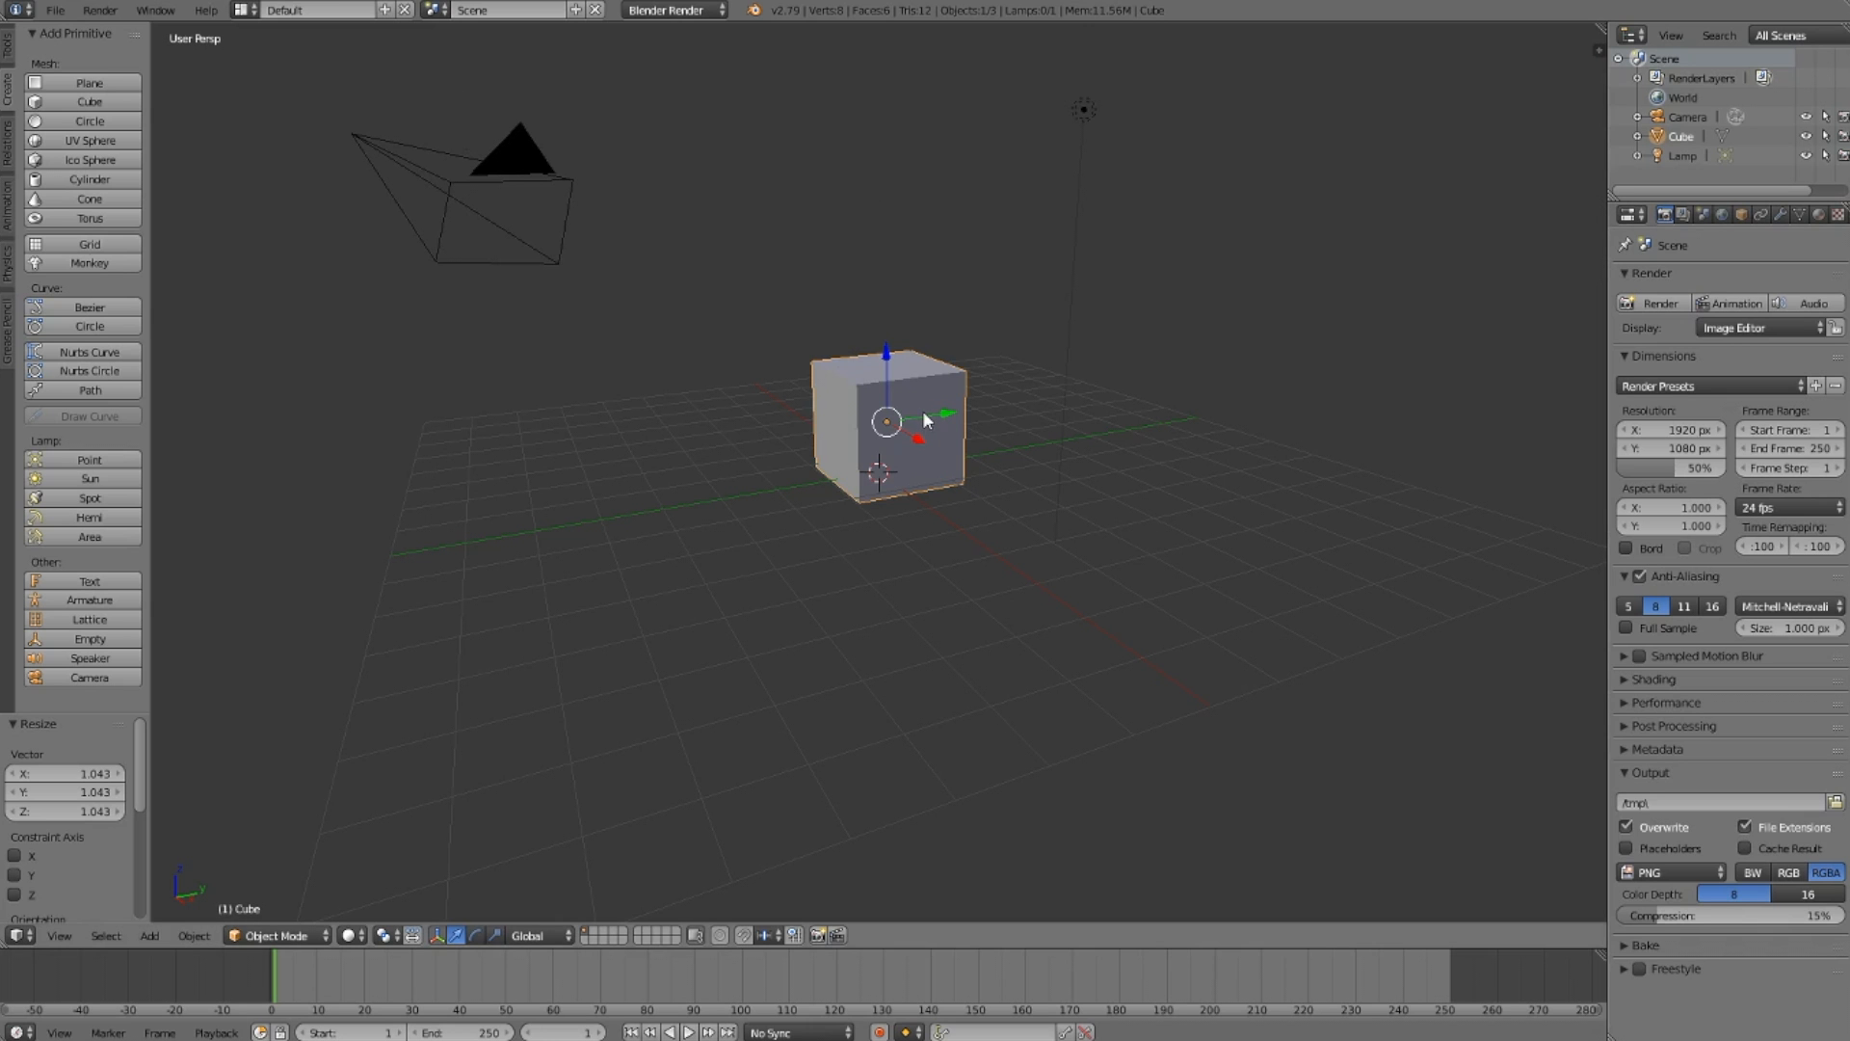
Step: Rotate the cube freely with trackball rotation, by angles of about -47.6° and -105°
key("r")
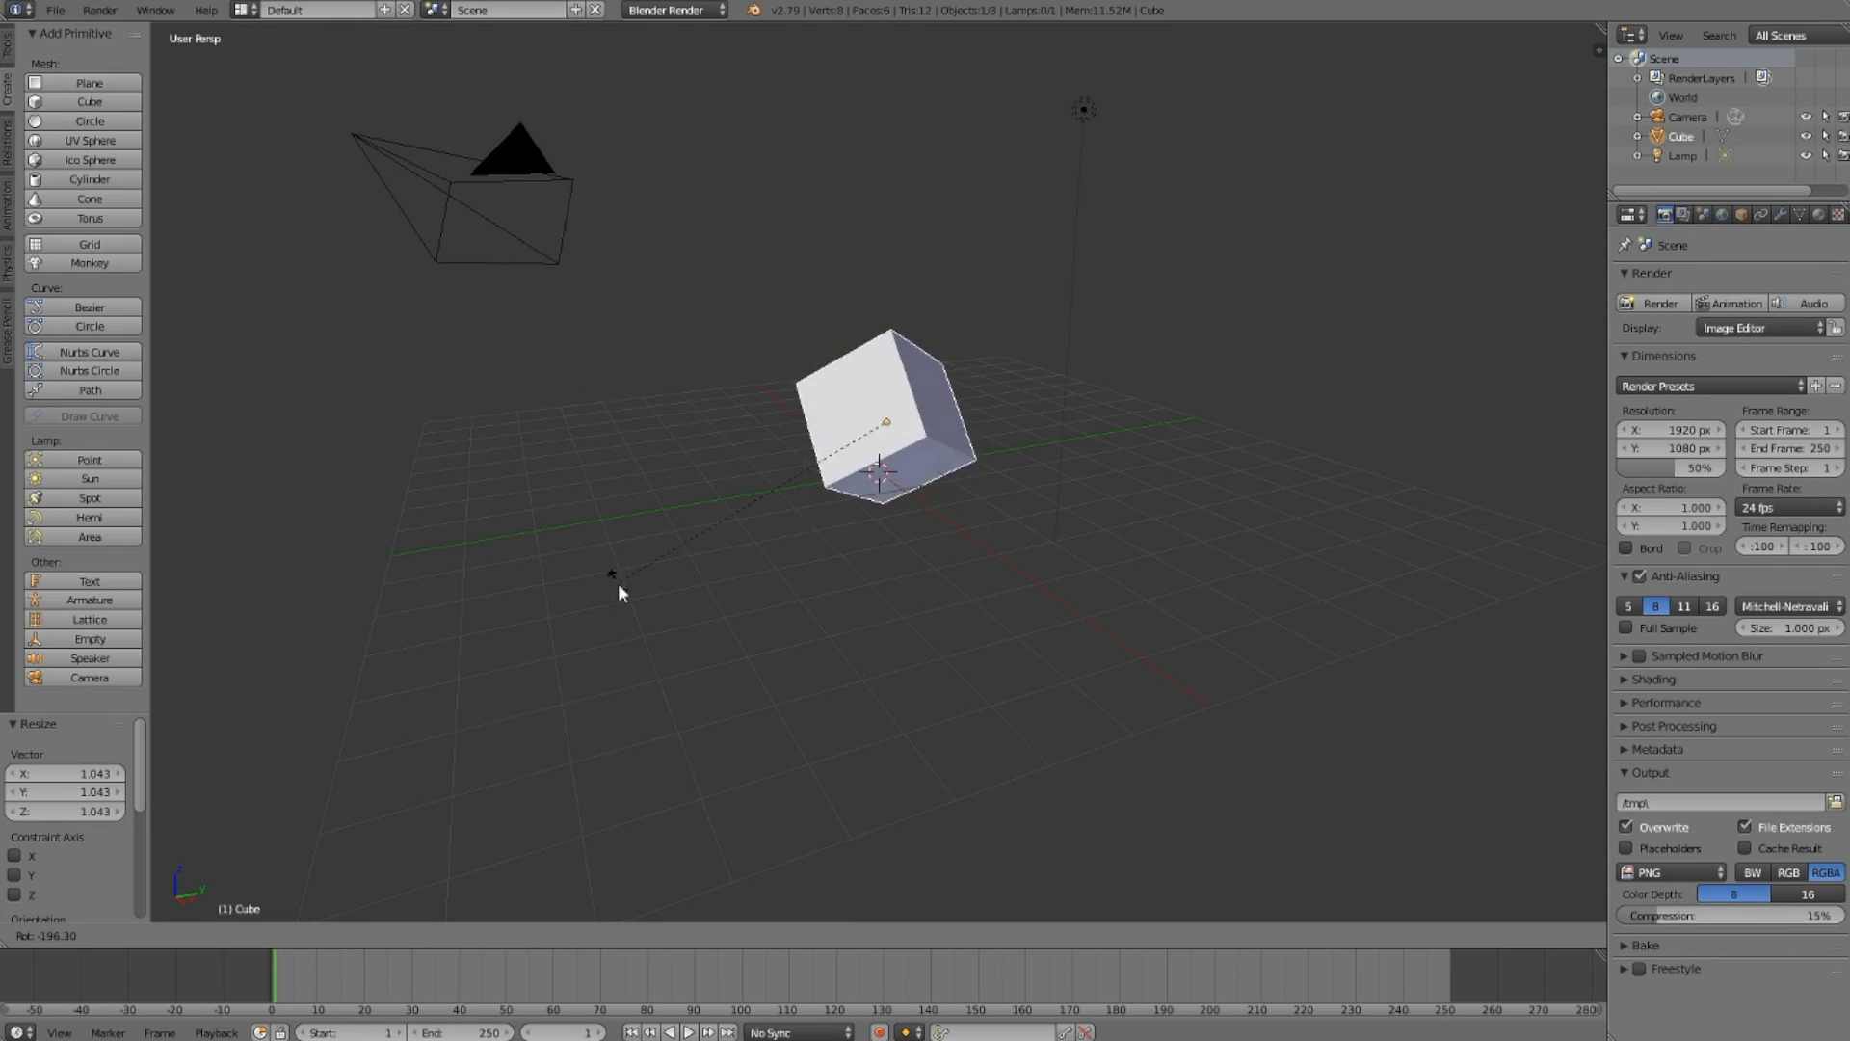
key("r")
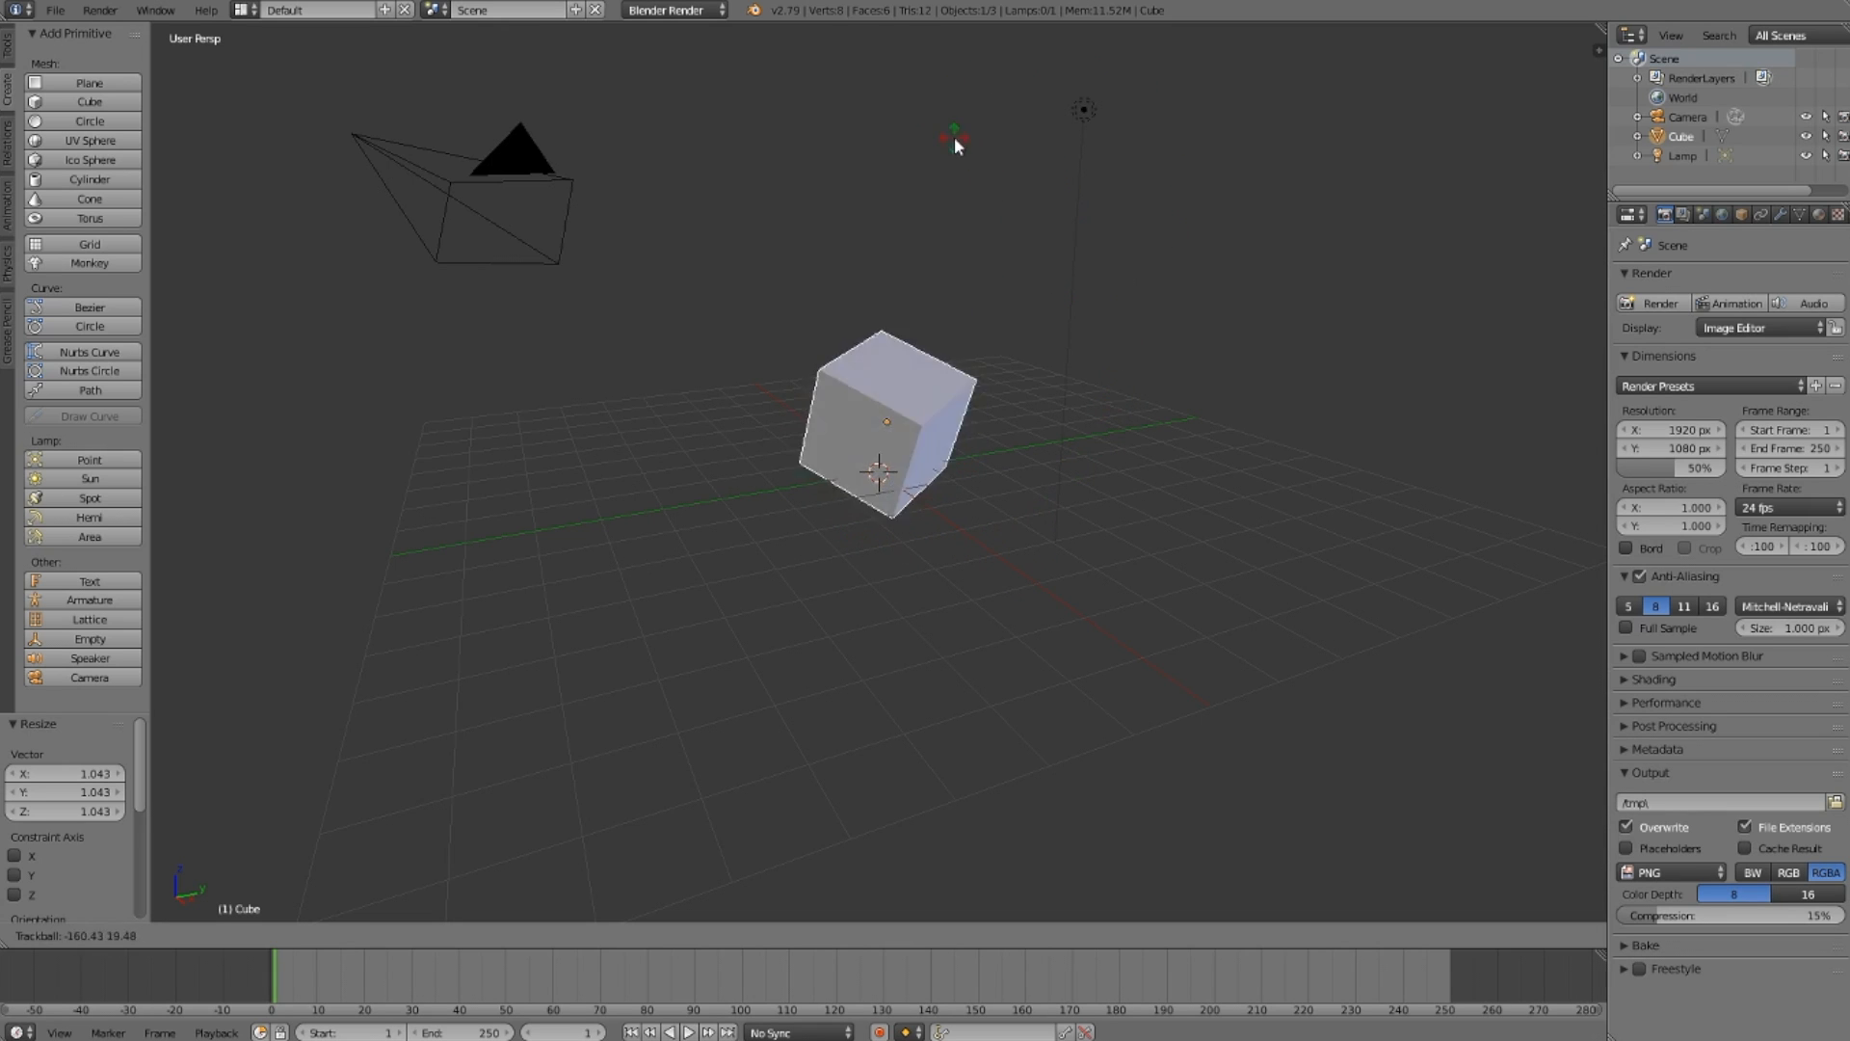
key("r")
key("r")
left_click(759, 399)
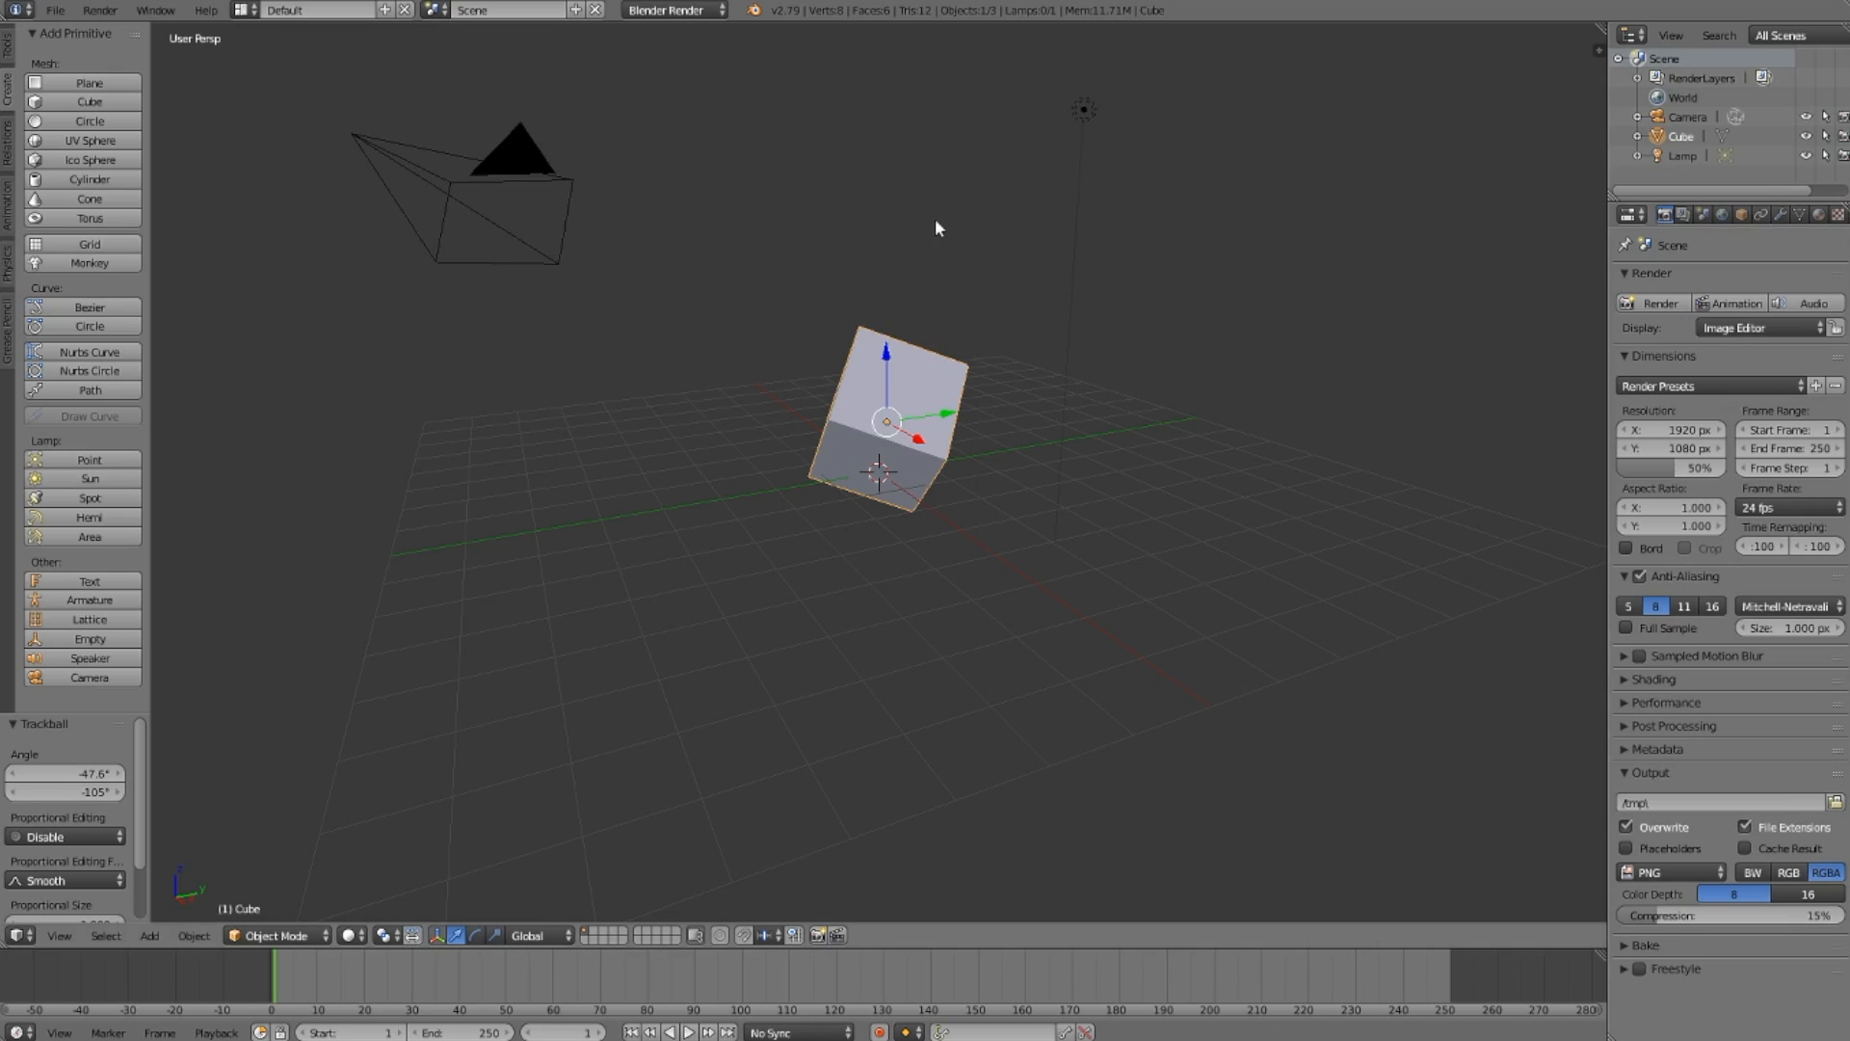
Step: Move the cube by about 0.175 in X, 0.617 in Y and 0.279 in Z
key("g")
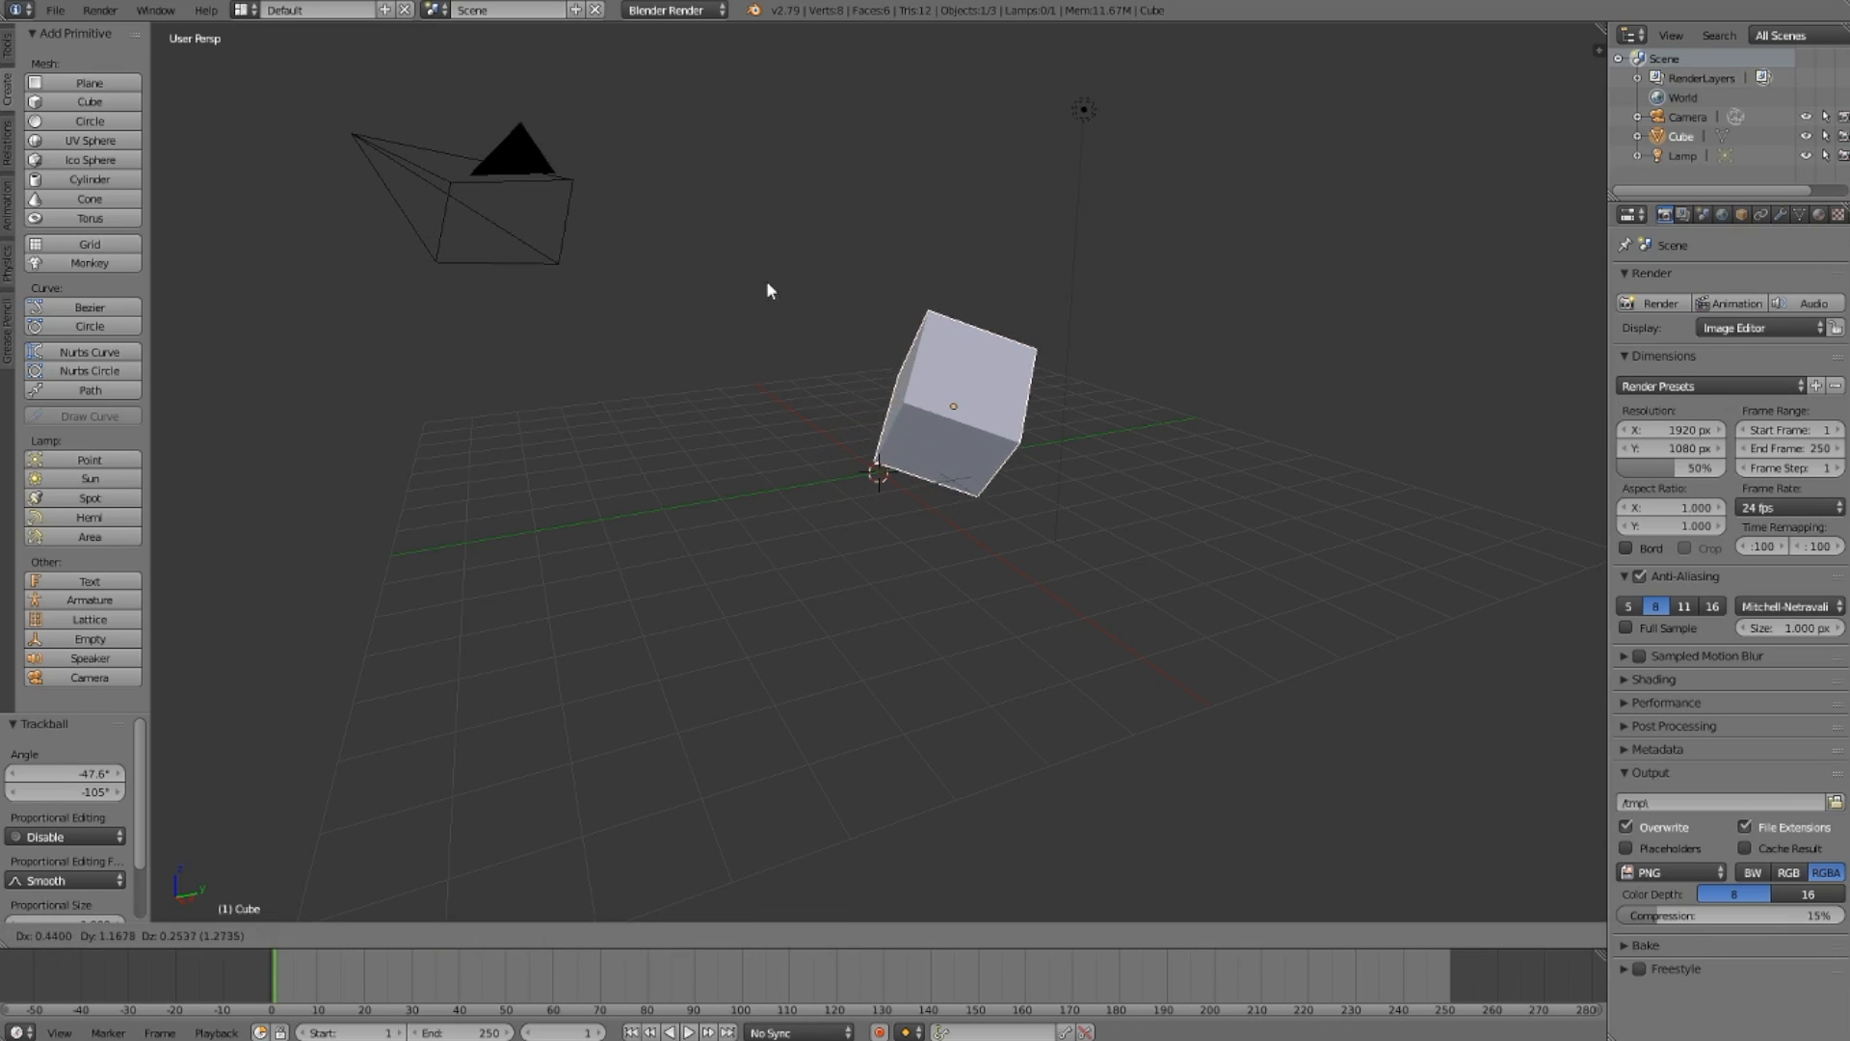
left_click(730, 289)
middle_click_drag(729, 287, 764, 272)
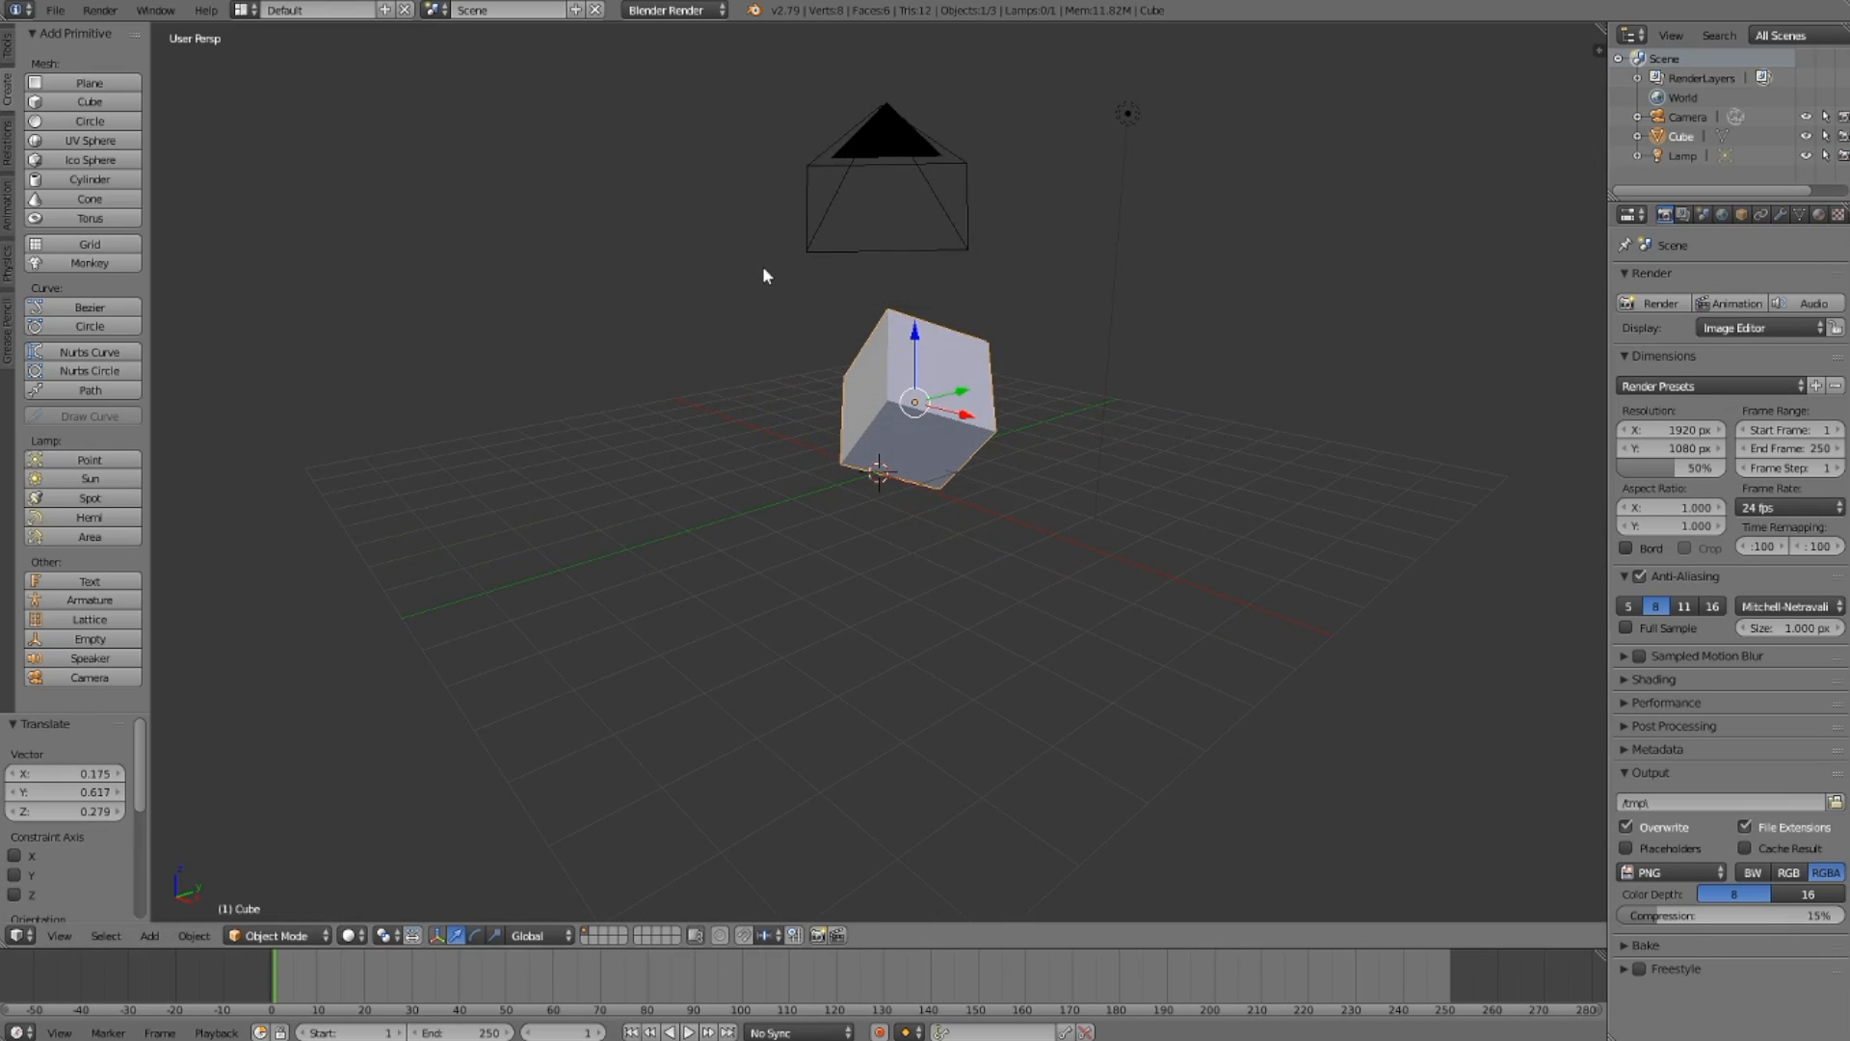
Step: Move the camera by about 0.451 in X, -2.409 in Y and 0.152 in Z, and check the camera view
scroll(764, 268, "up", 4)
key("KP_0")
key("KP_0")
scroll(763, 266, "up", 2)
scroll(764, 268, "down", 2)
middle_click_drag(764, 268, 1156, 205)
right_click_drag(1189, 133, 1301, 118)
key("KP_0")
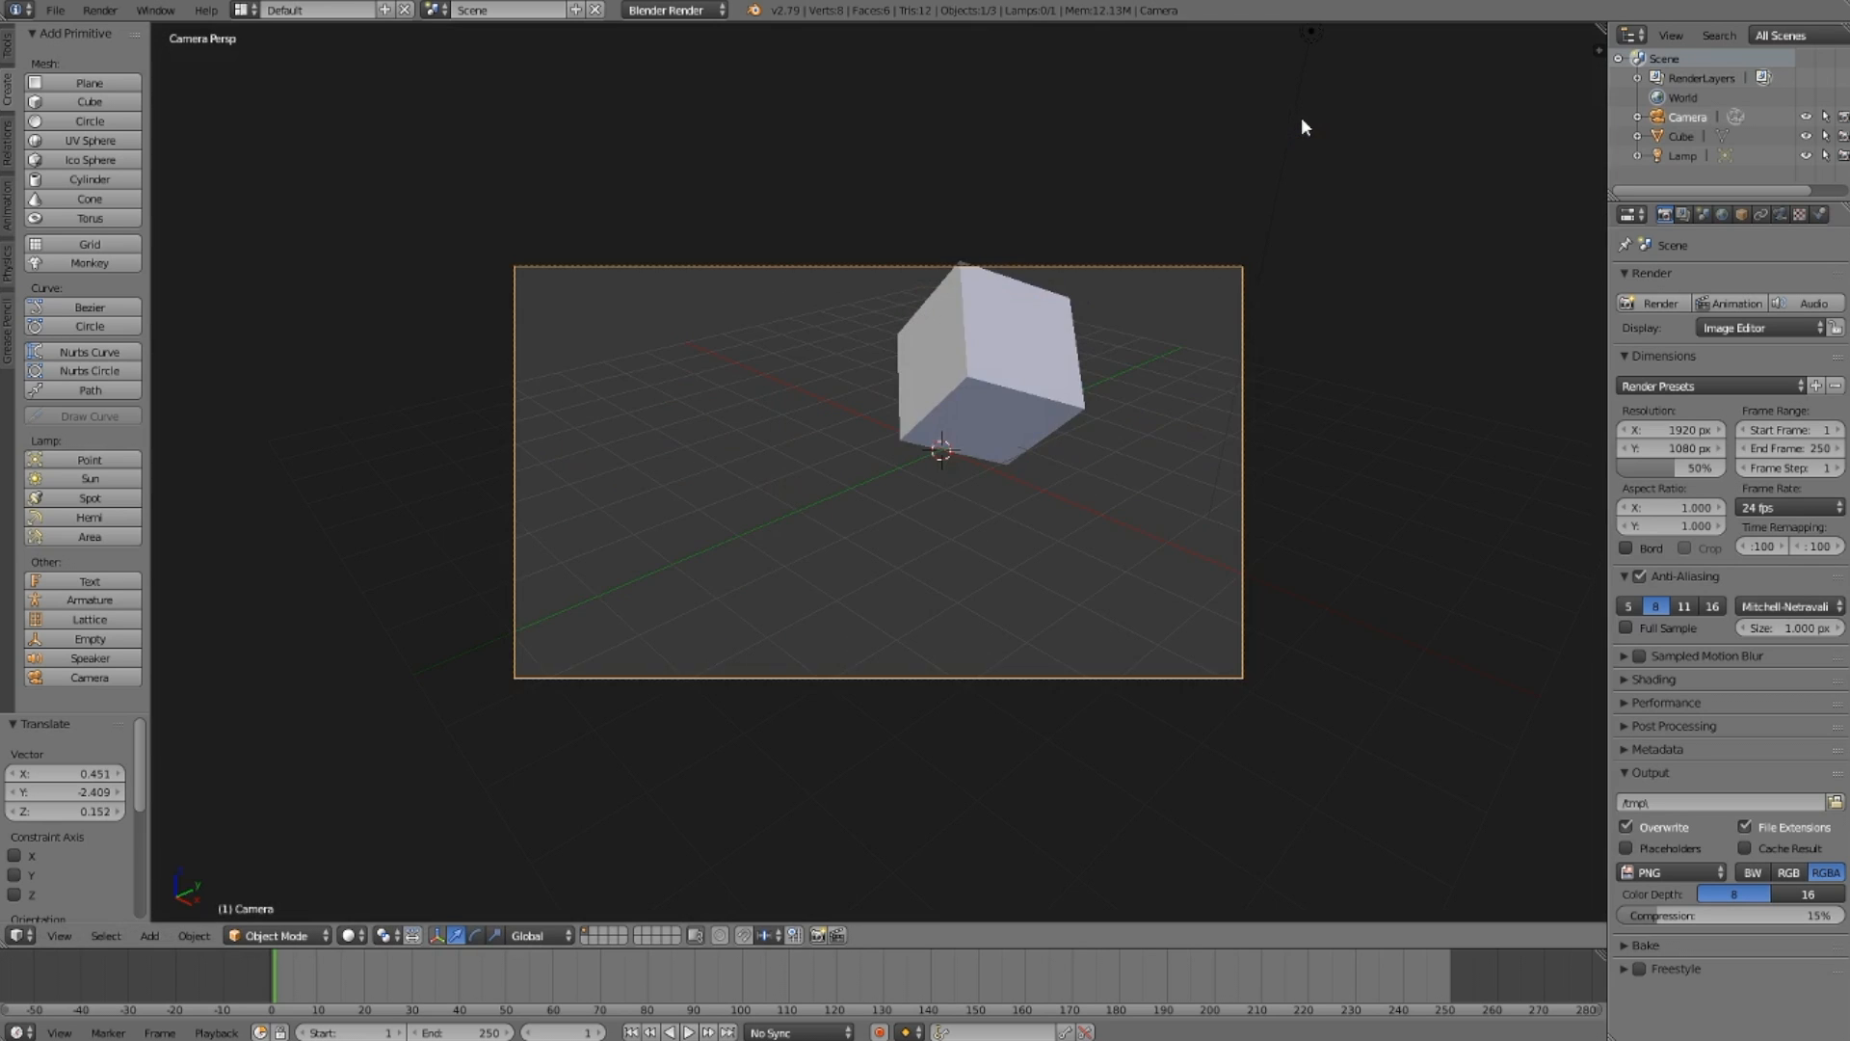
key("KP_0")
Step: Move the camera about 7.291 along Y and about -2.999 back along Y, checking the camera view after each move
right_click_drag(1270, 114, 943, 114)
key("KP_0")
key("KP_0")
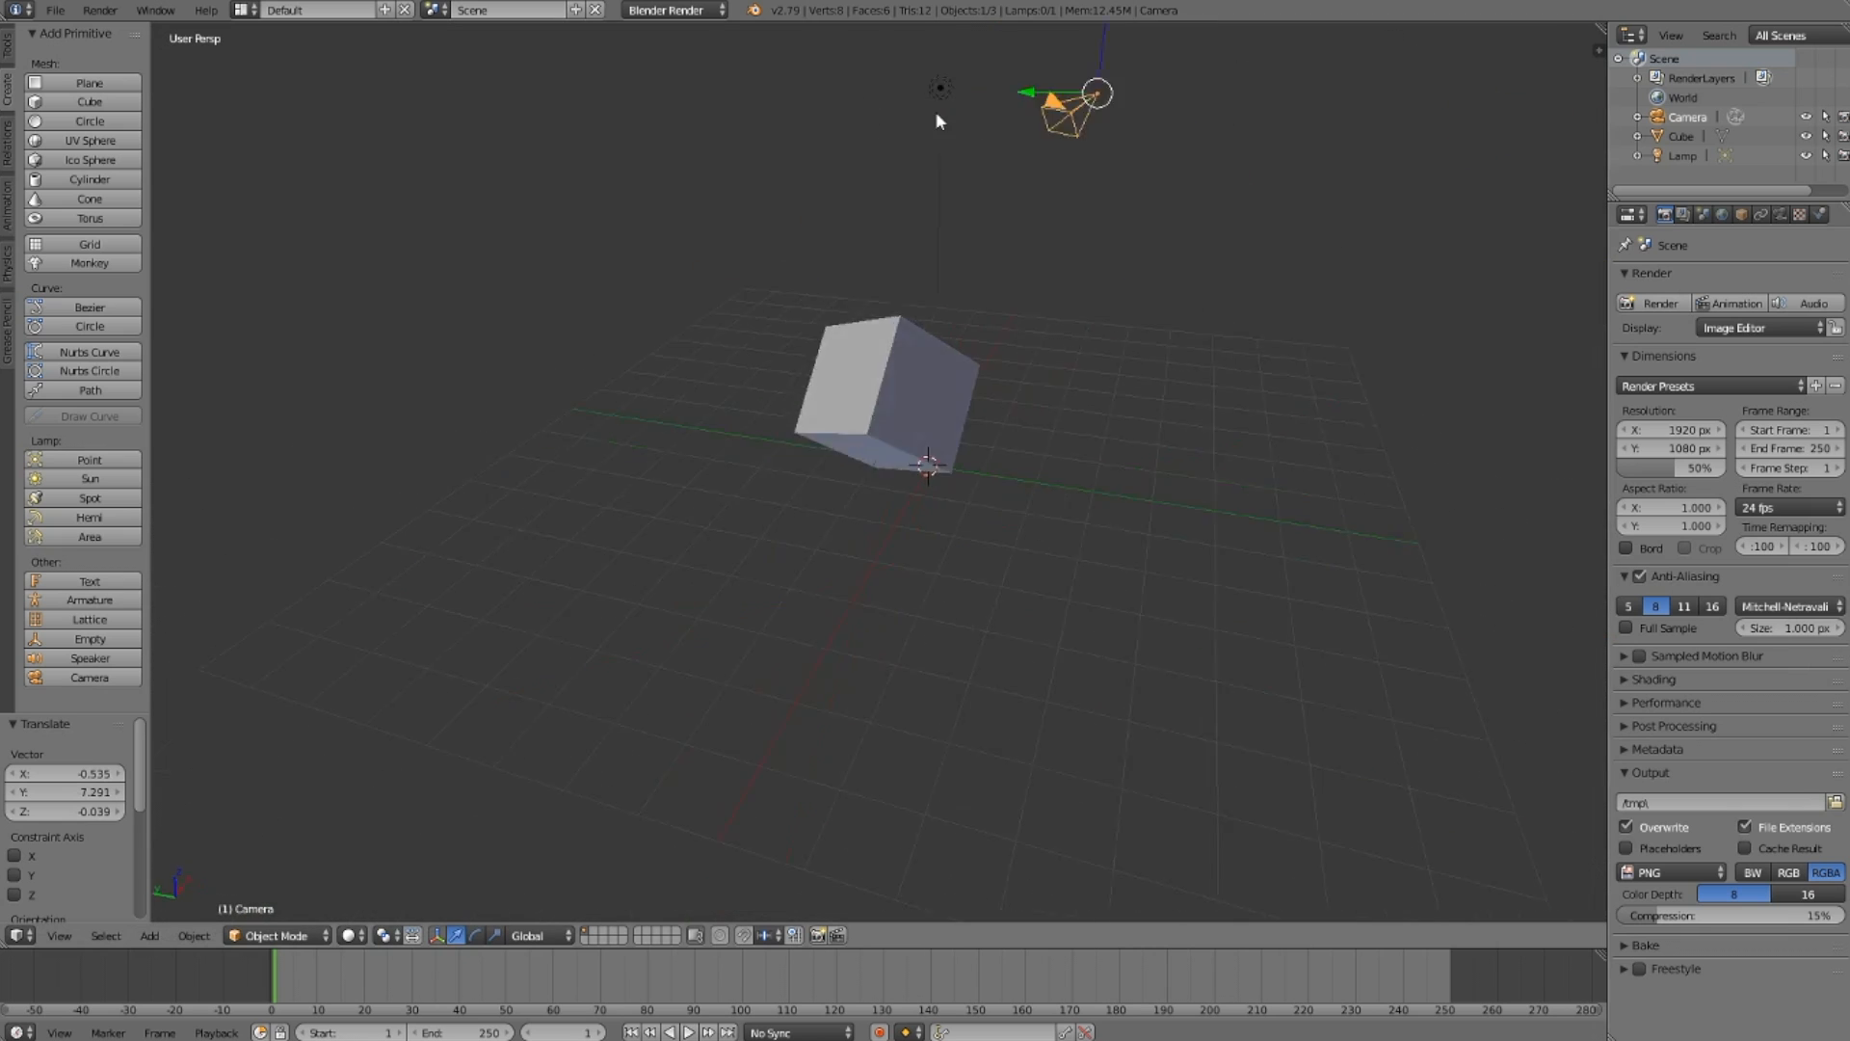
right_click_drag(947, 114, 1062, 111)
key("KP_0")
key("KP_0")
Step: Move the camera by about 0.040 in X, -2.186 in Y and -0.176 in Z, and check the camera view
middle_click_drag(1065, 121, 1114, 135)
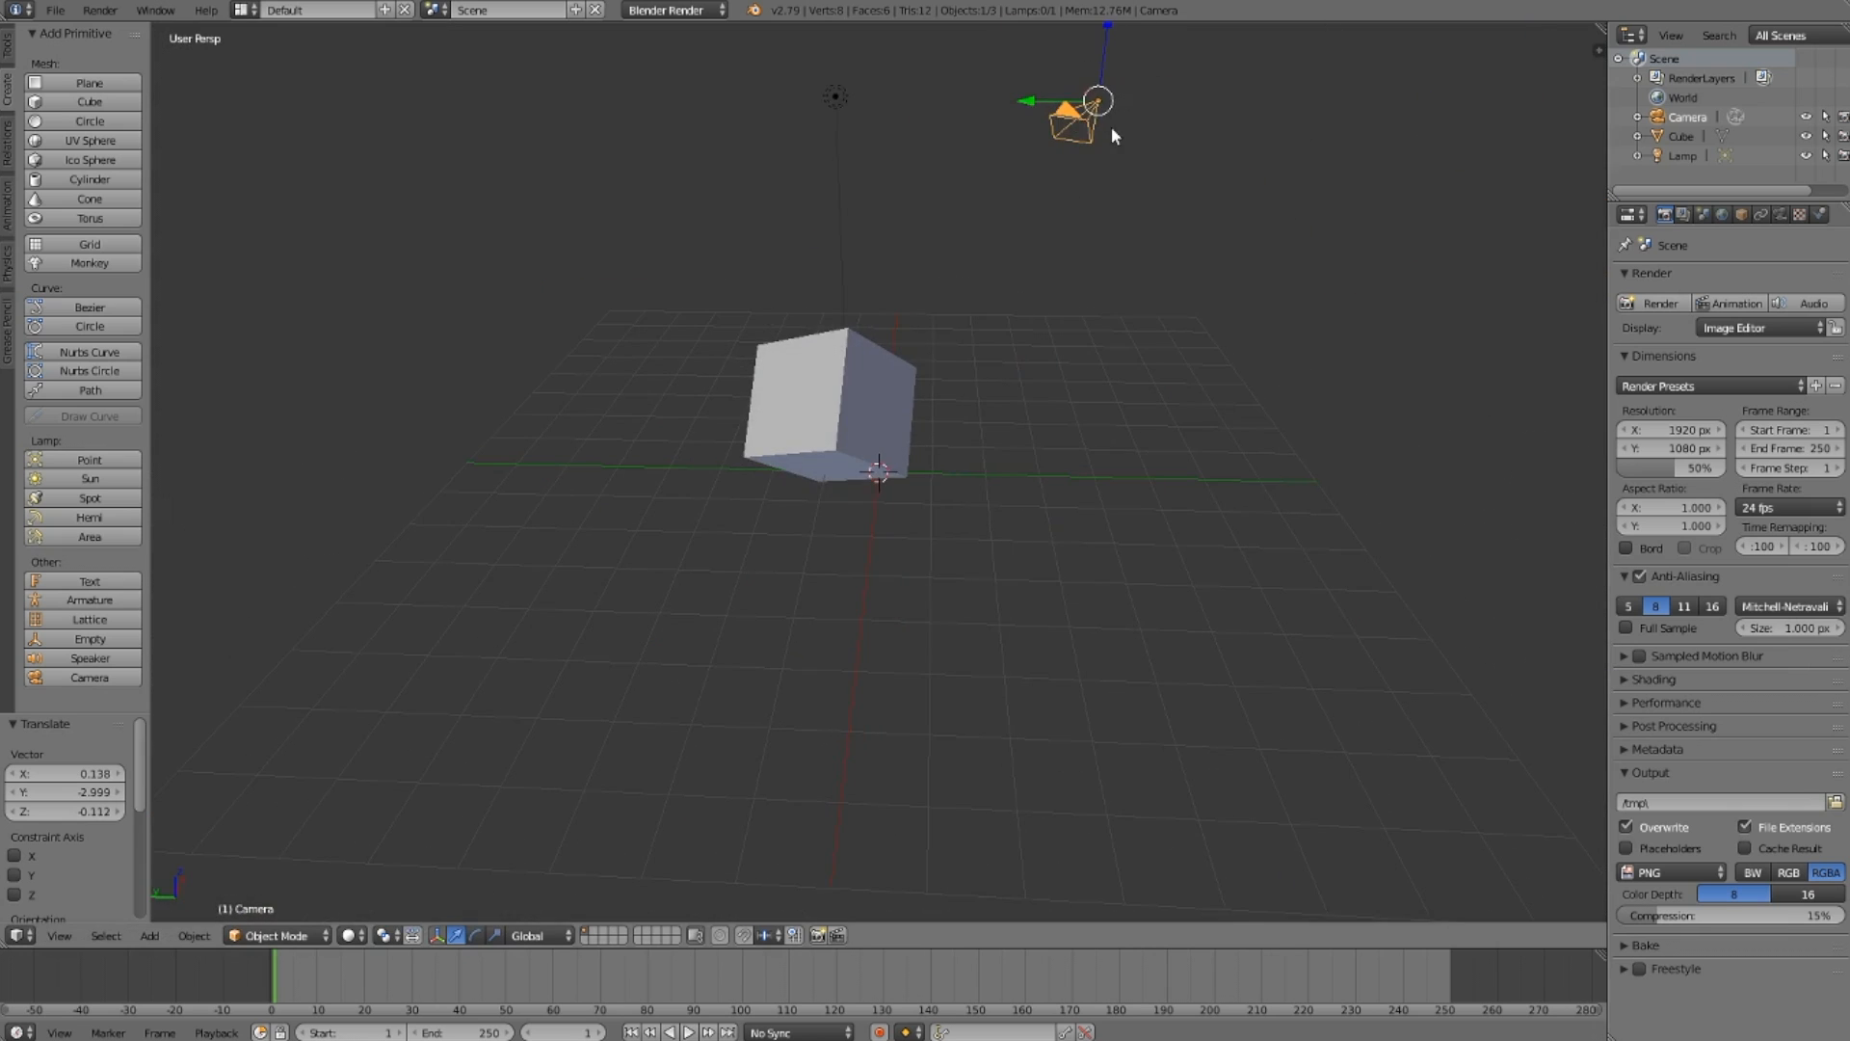
right_click_drag(1071, 135, 1164, 140)
left_click(1166, 136)
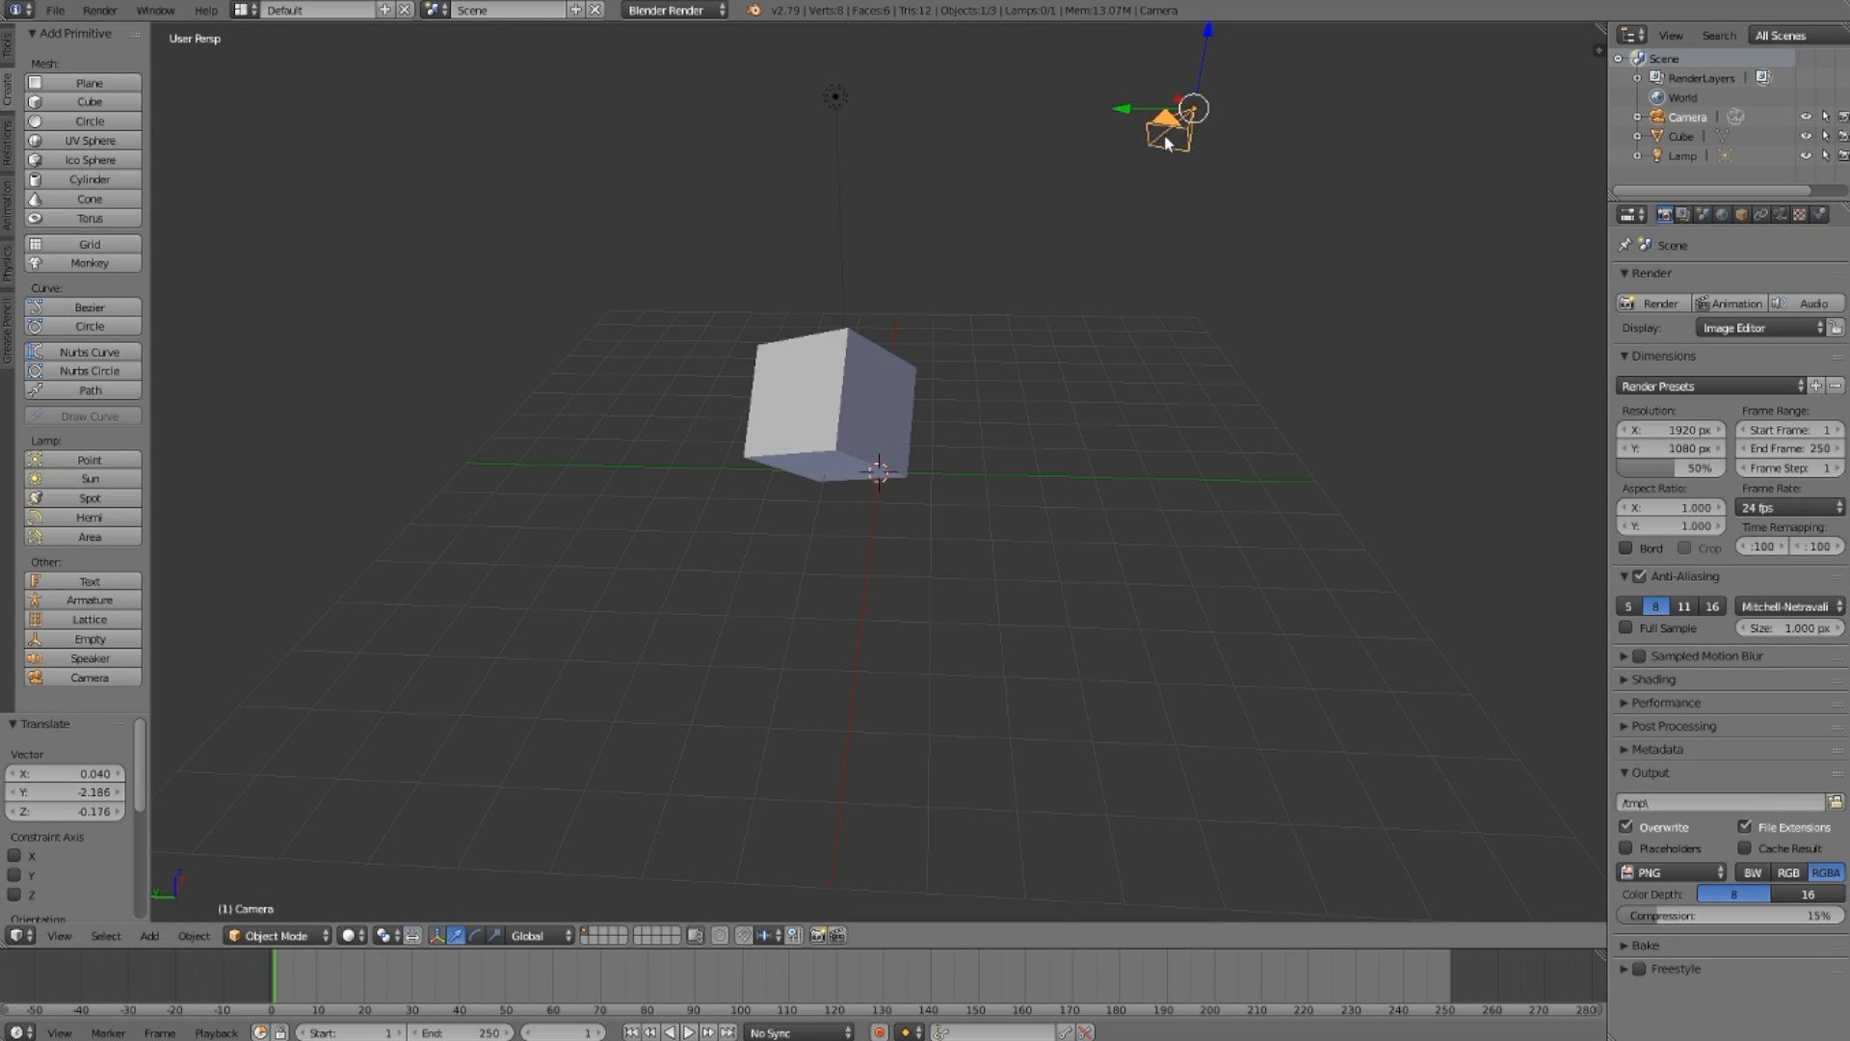
key("KP_0")
key("KP_0")
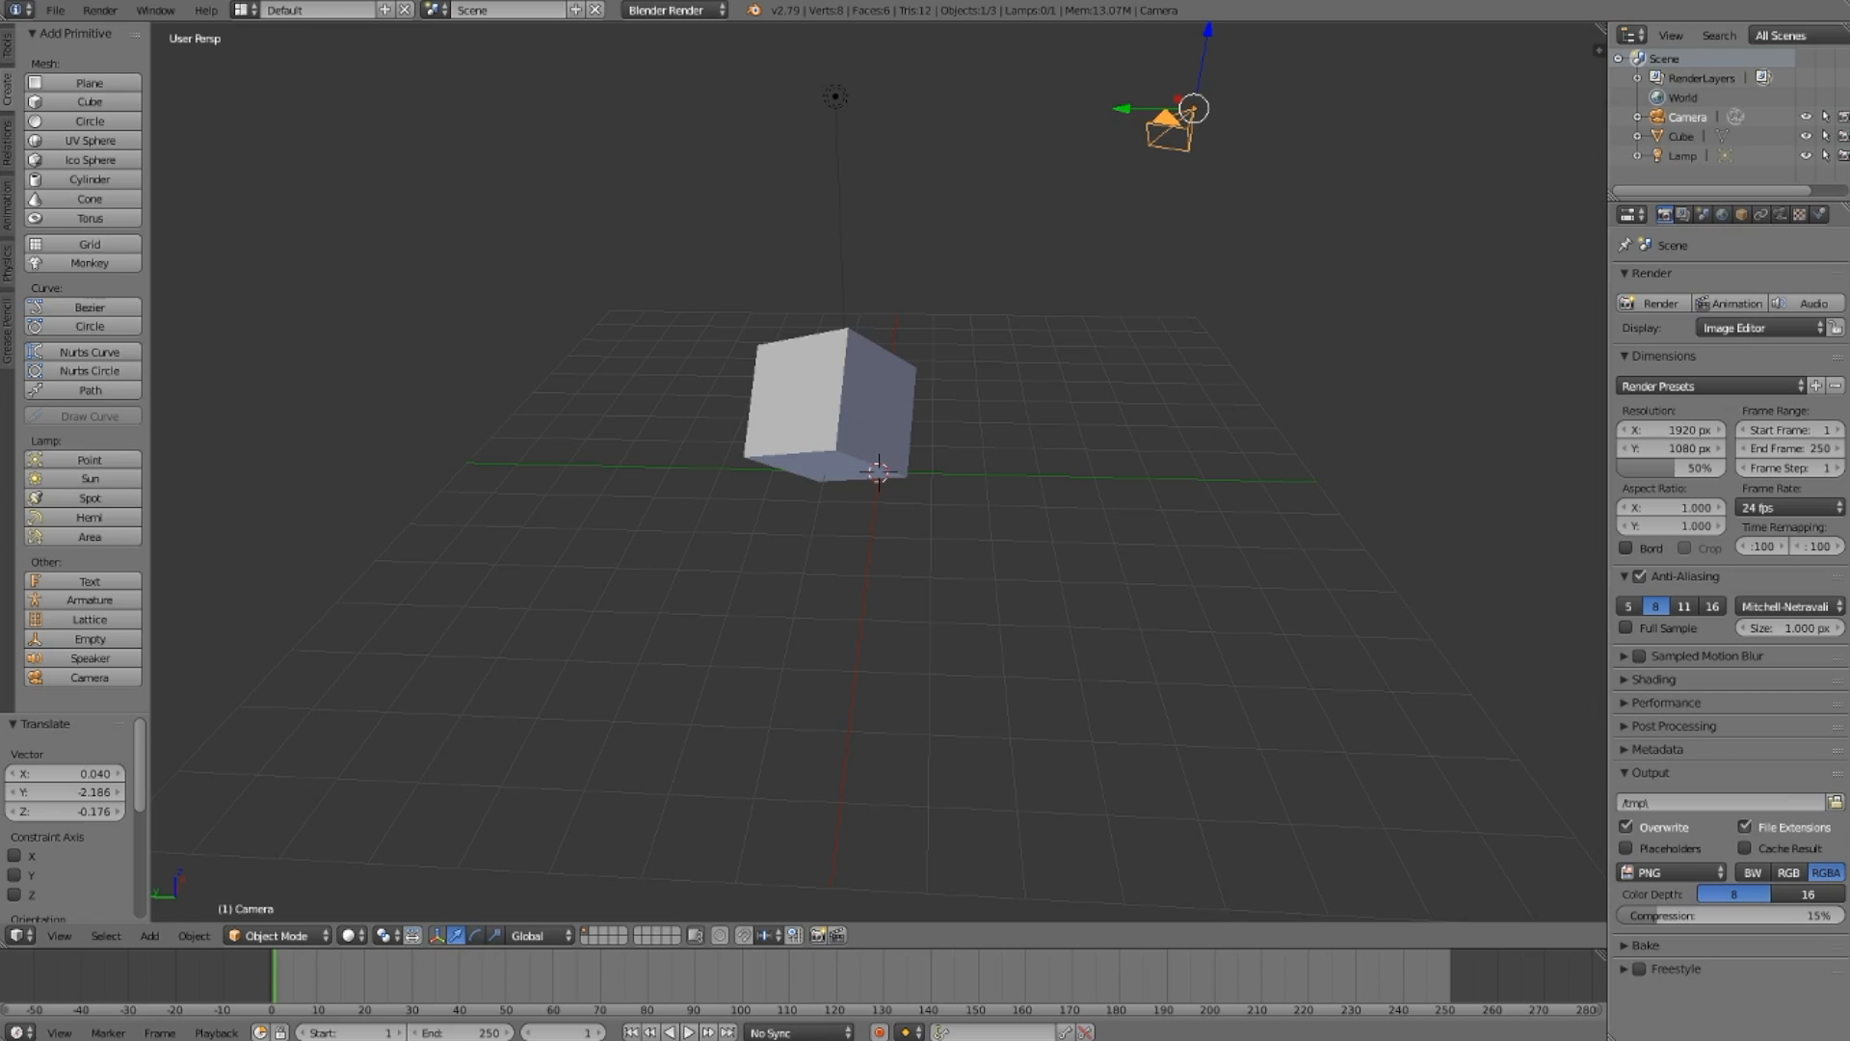
Step: Move the lamp by about -5.140 in X, -1.078 in Y and -1.255 in Z
middle_click_drag(704, 83, 740, 125)
right_click_drag(628, 119, 1020, 267)
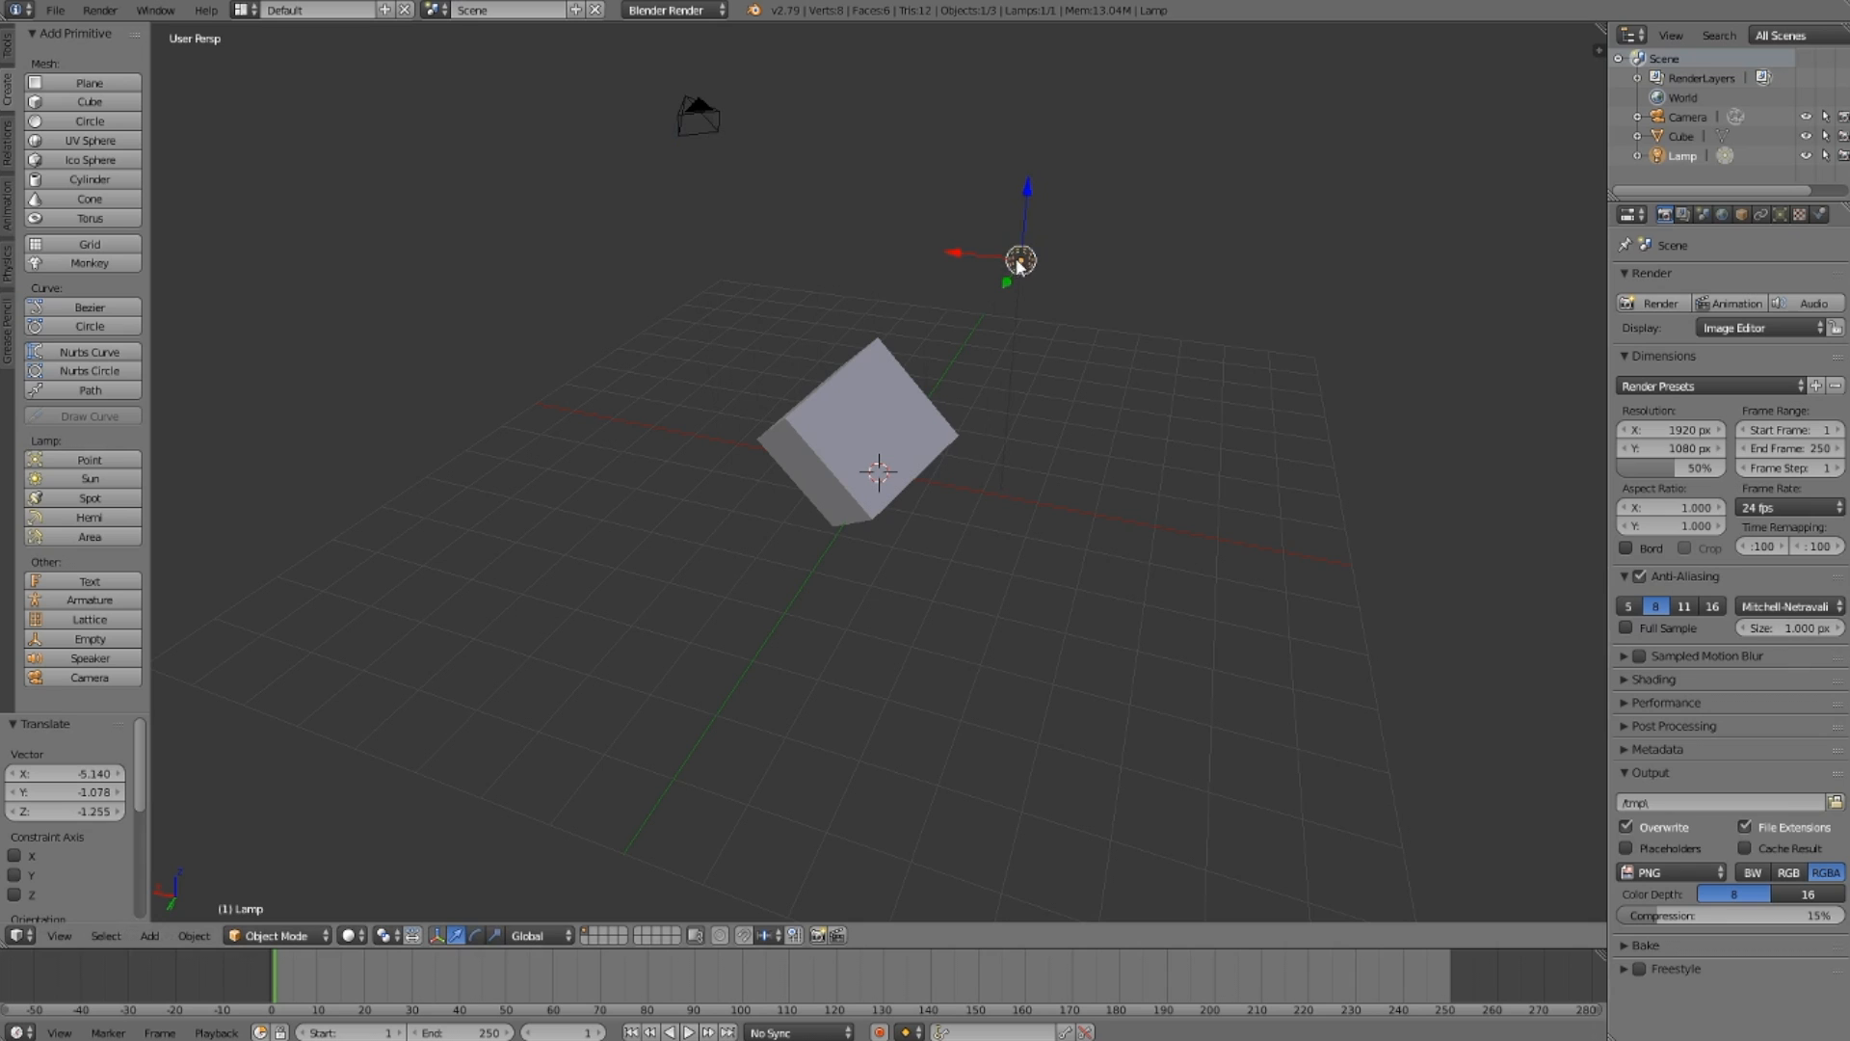
left_click(1026, 260)
scroll(1039, 247, "up", 4)
scroll(1043, 245, "down", 2)
middle_click_drag(1147, 206, 1162, 153)
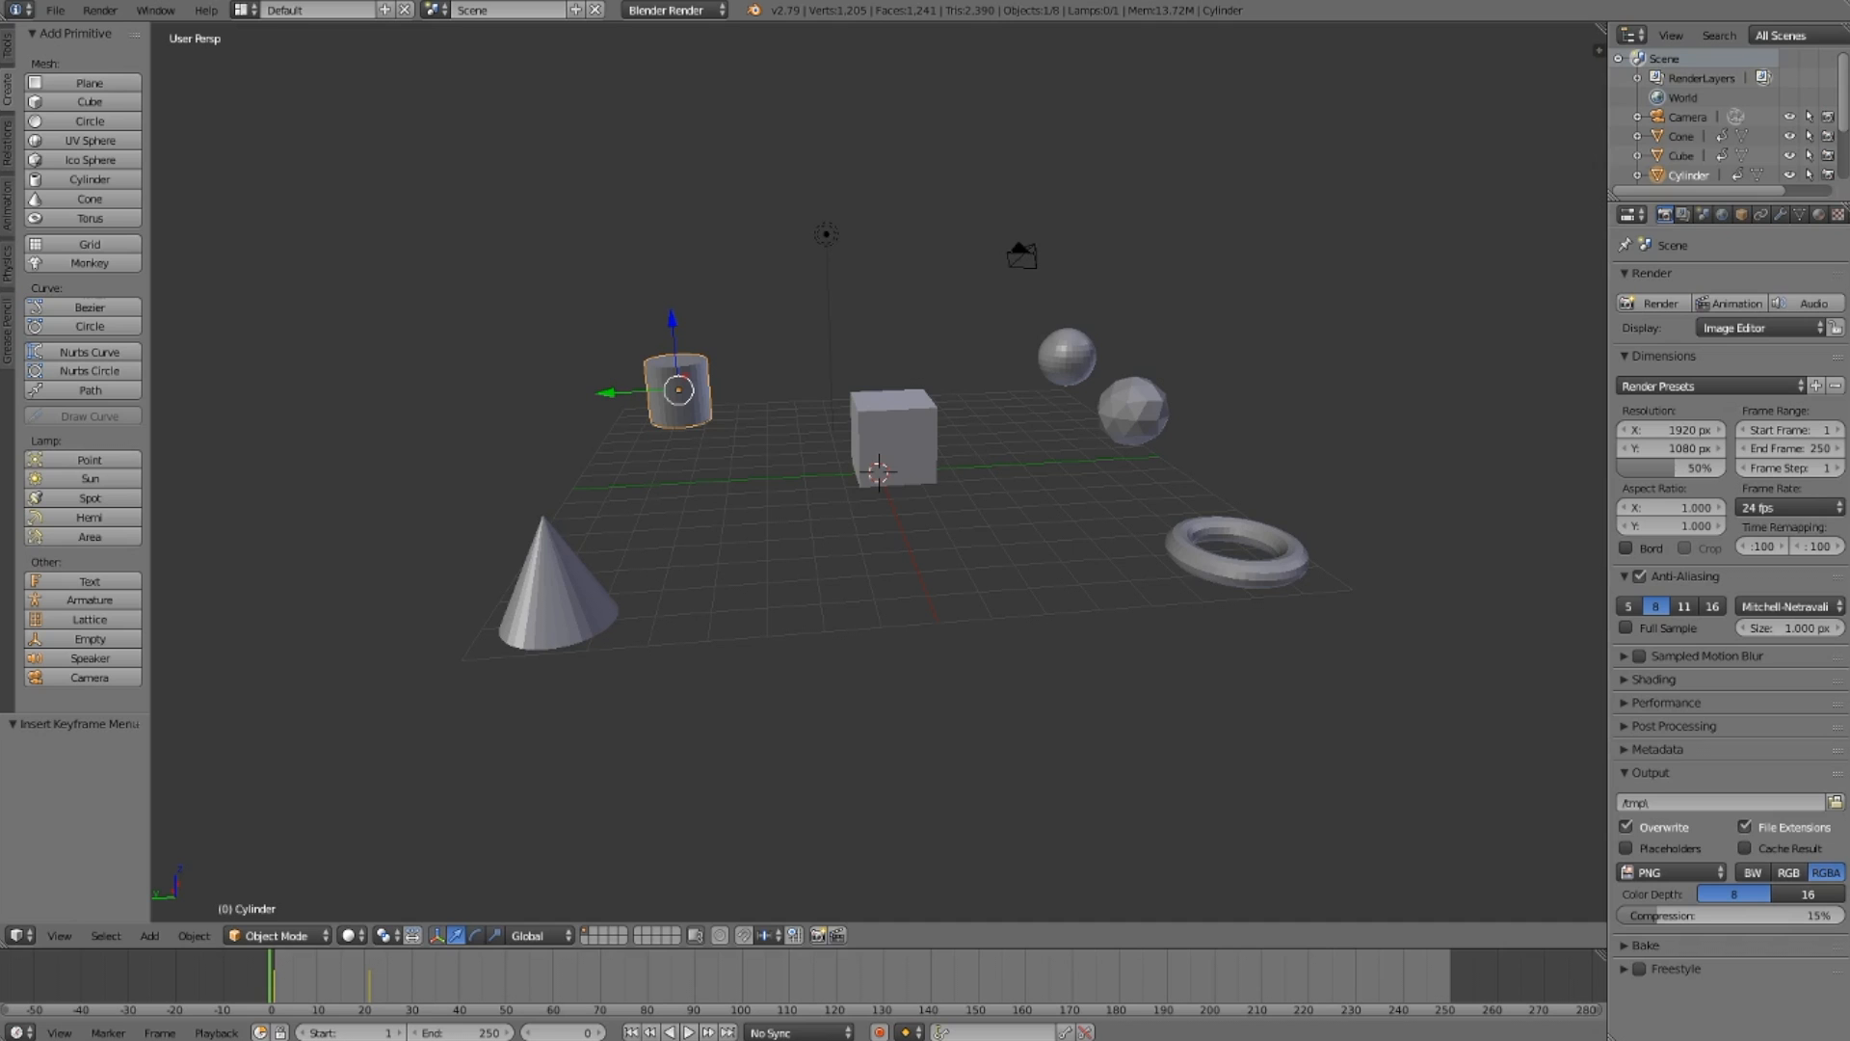
Step: Play the animation of the shapes stacking on the cube and stop playback
left_click(689, 1032)
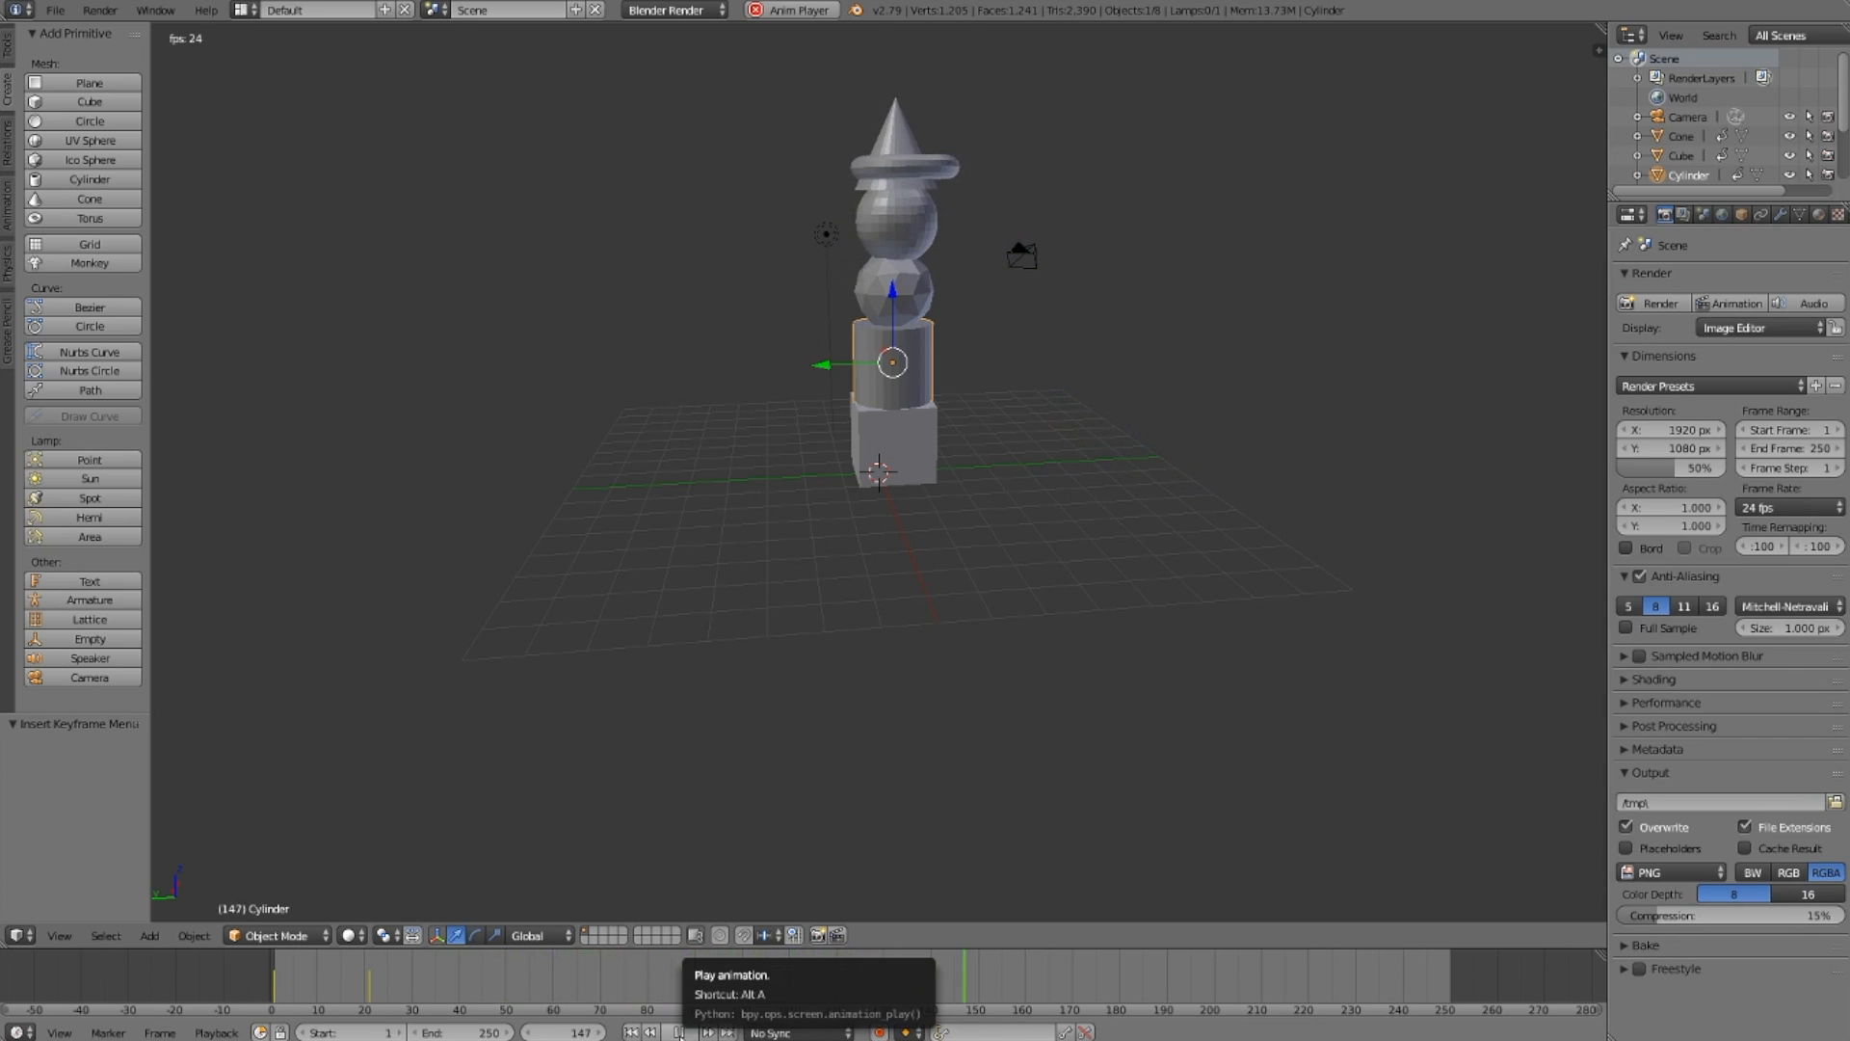
left_click(679, 1032)
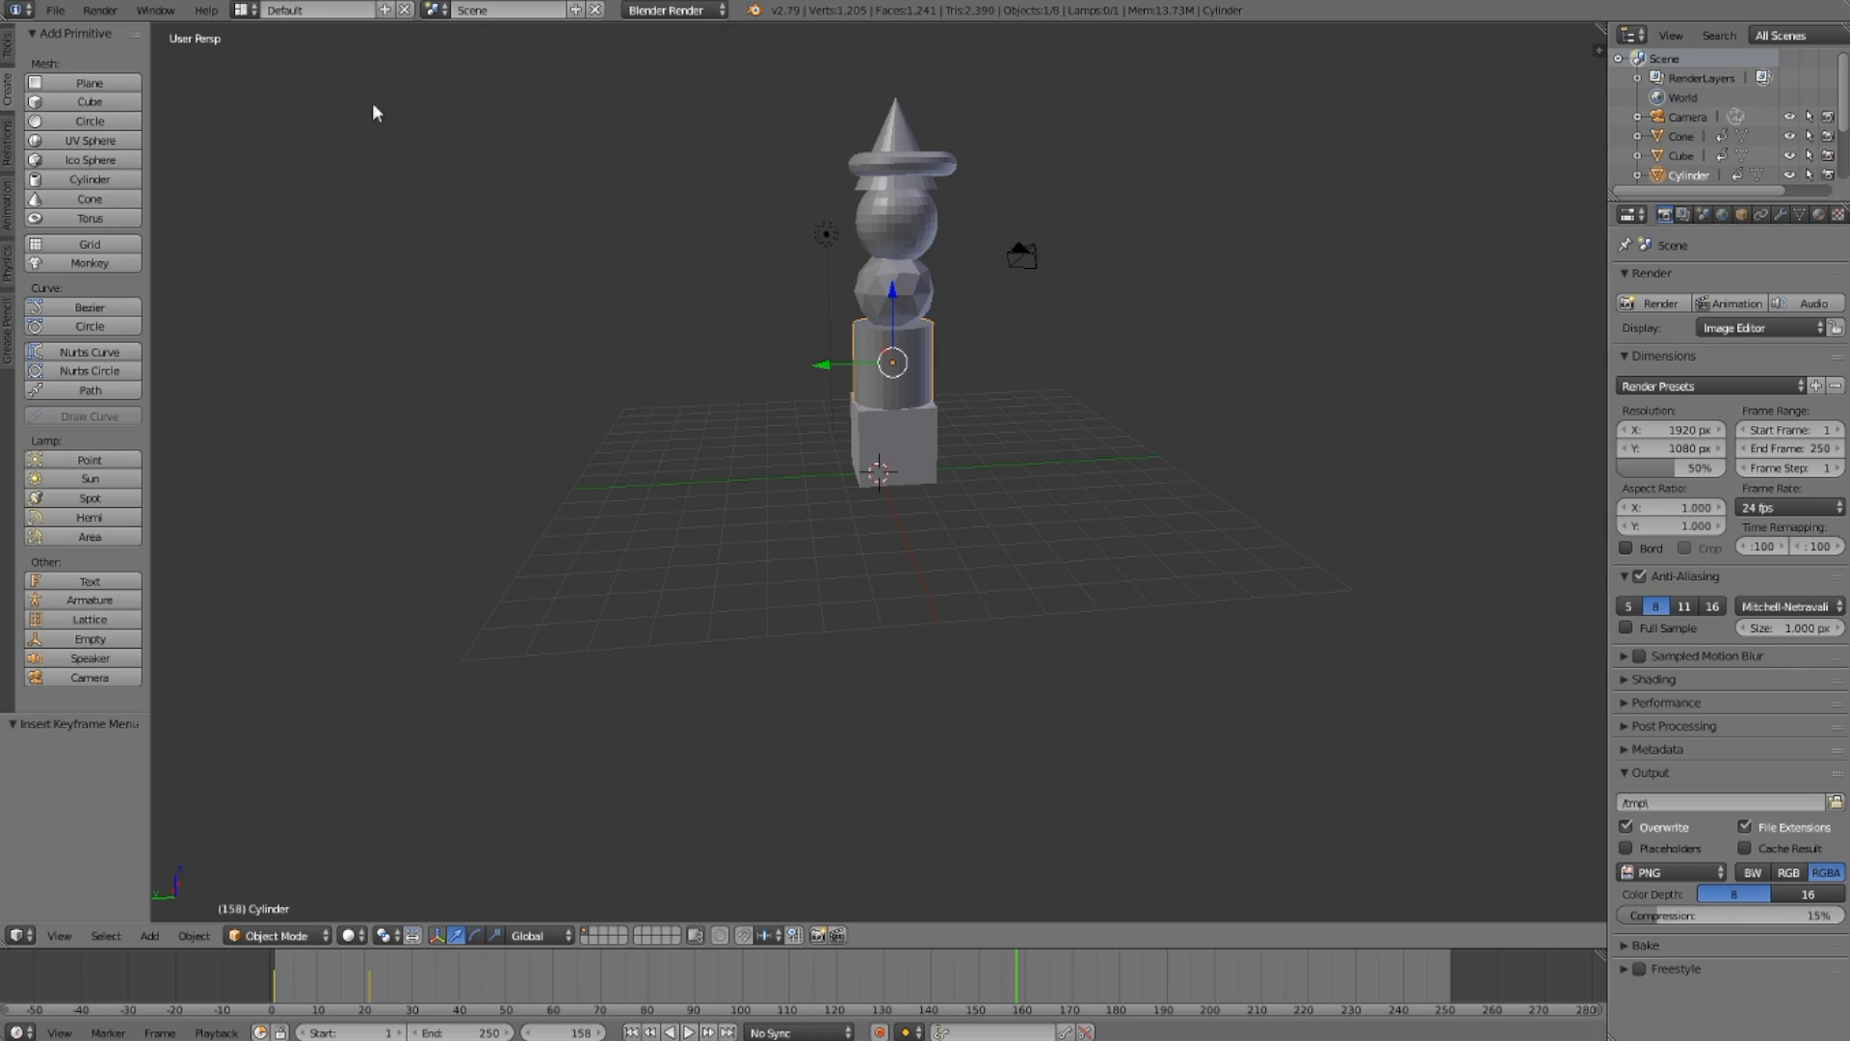
Step: Insert a Location keyframe for the cube at frame 158
right_click(864, 441)
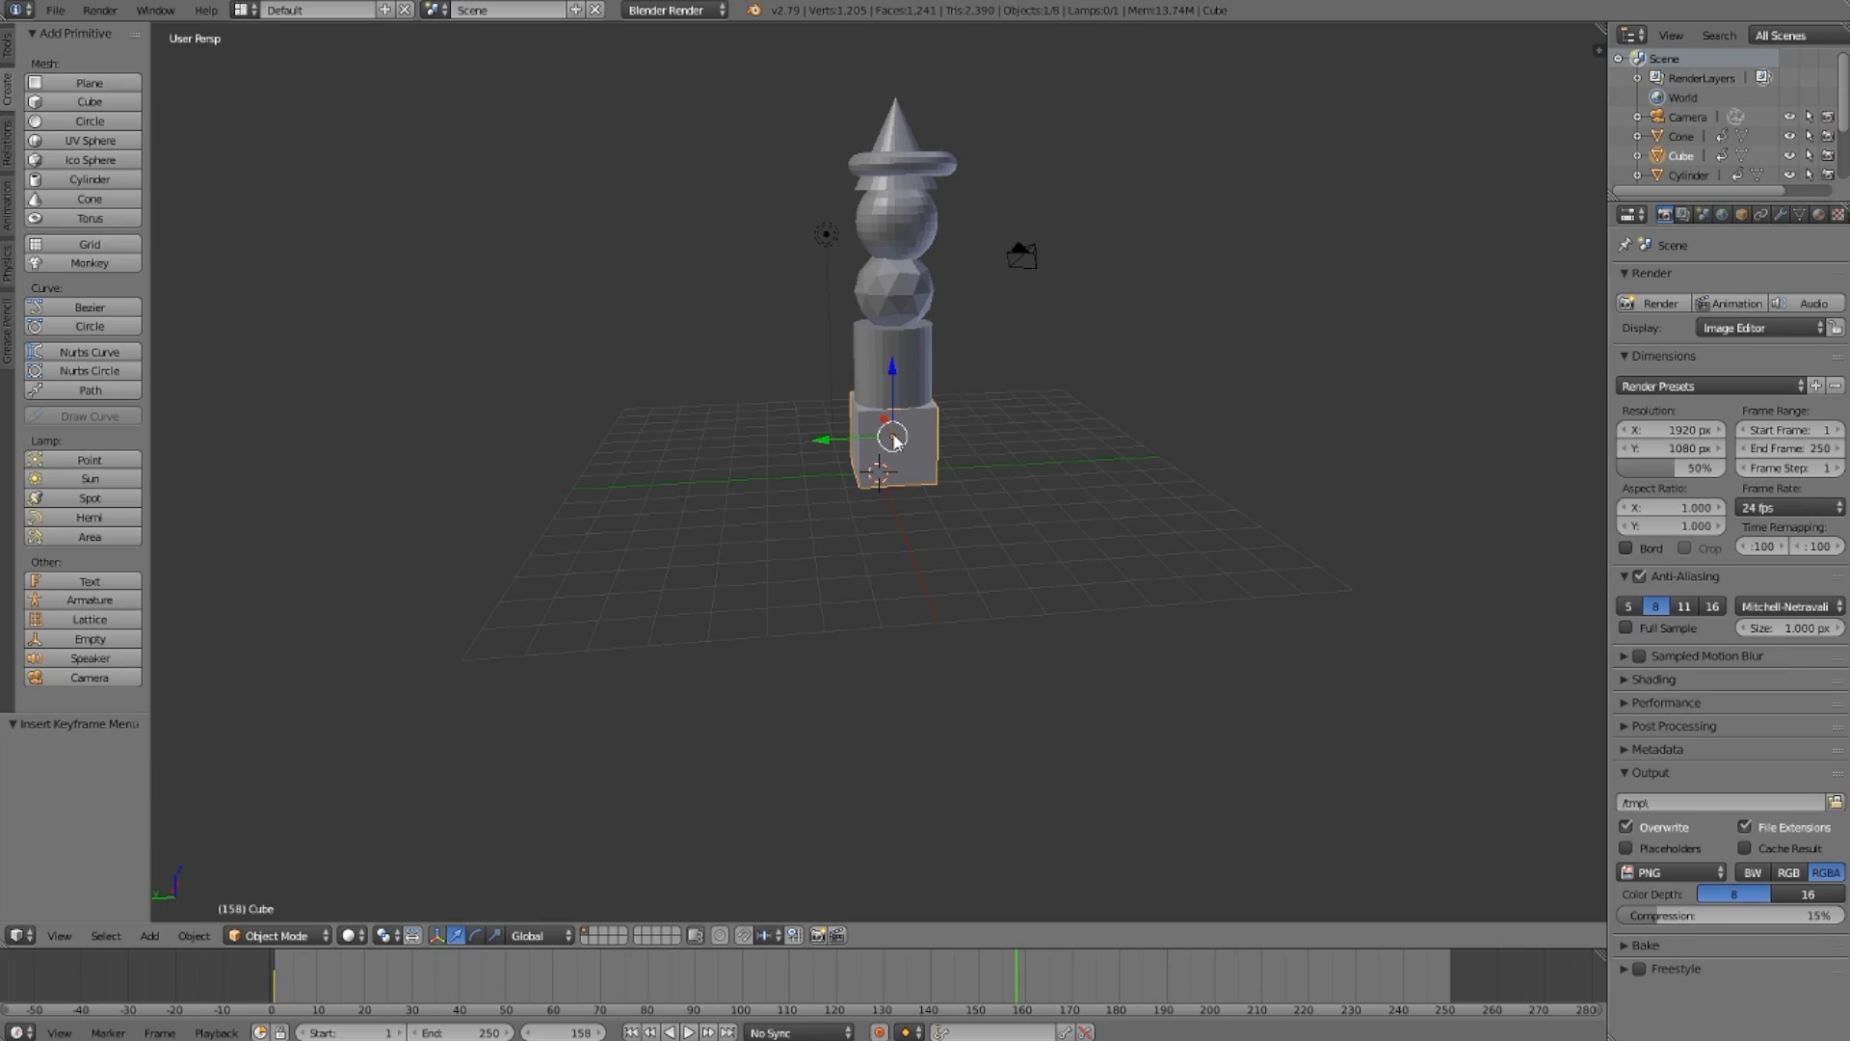
key("i")
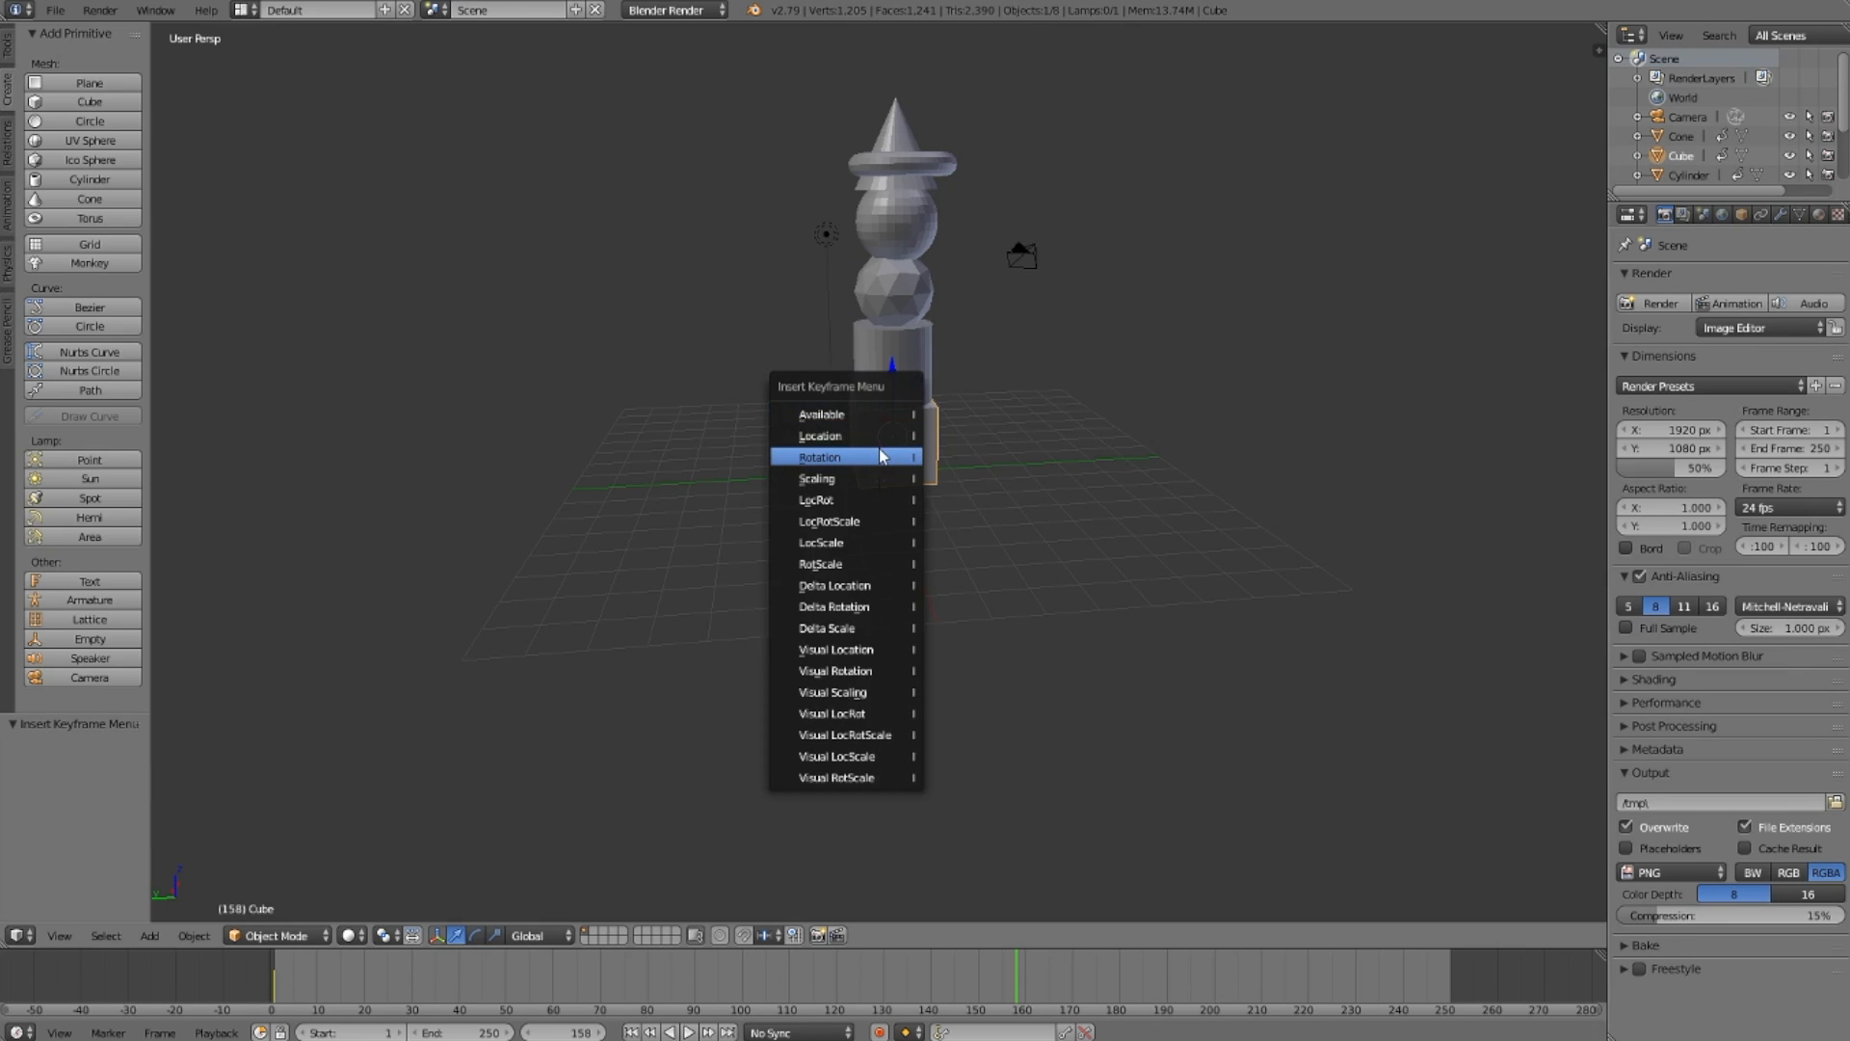
left_click(889, 435)
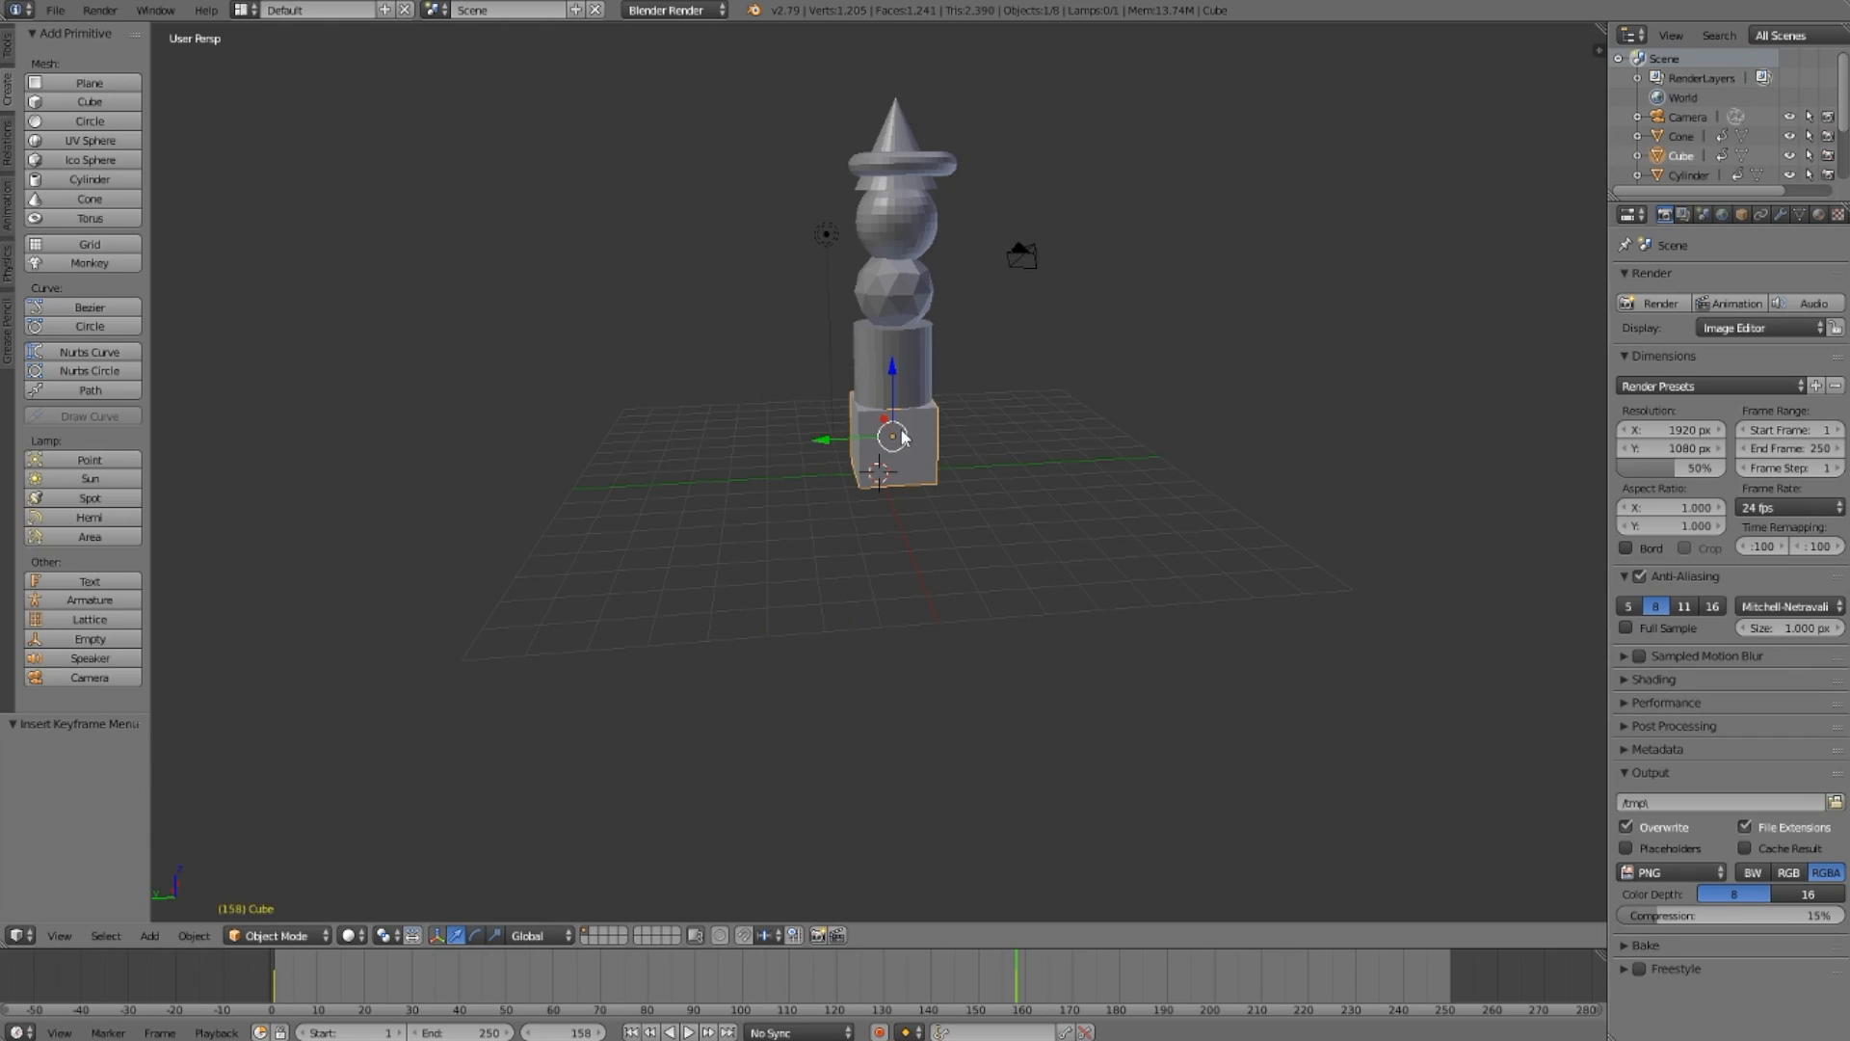
Step: Select the cylinder, icosphere, sphere, cone and torus in turn to examine each one's keyframes on the timeline
right_click(895, 349)
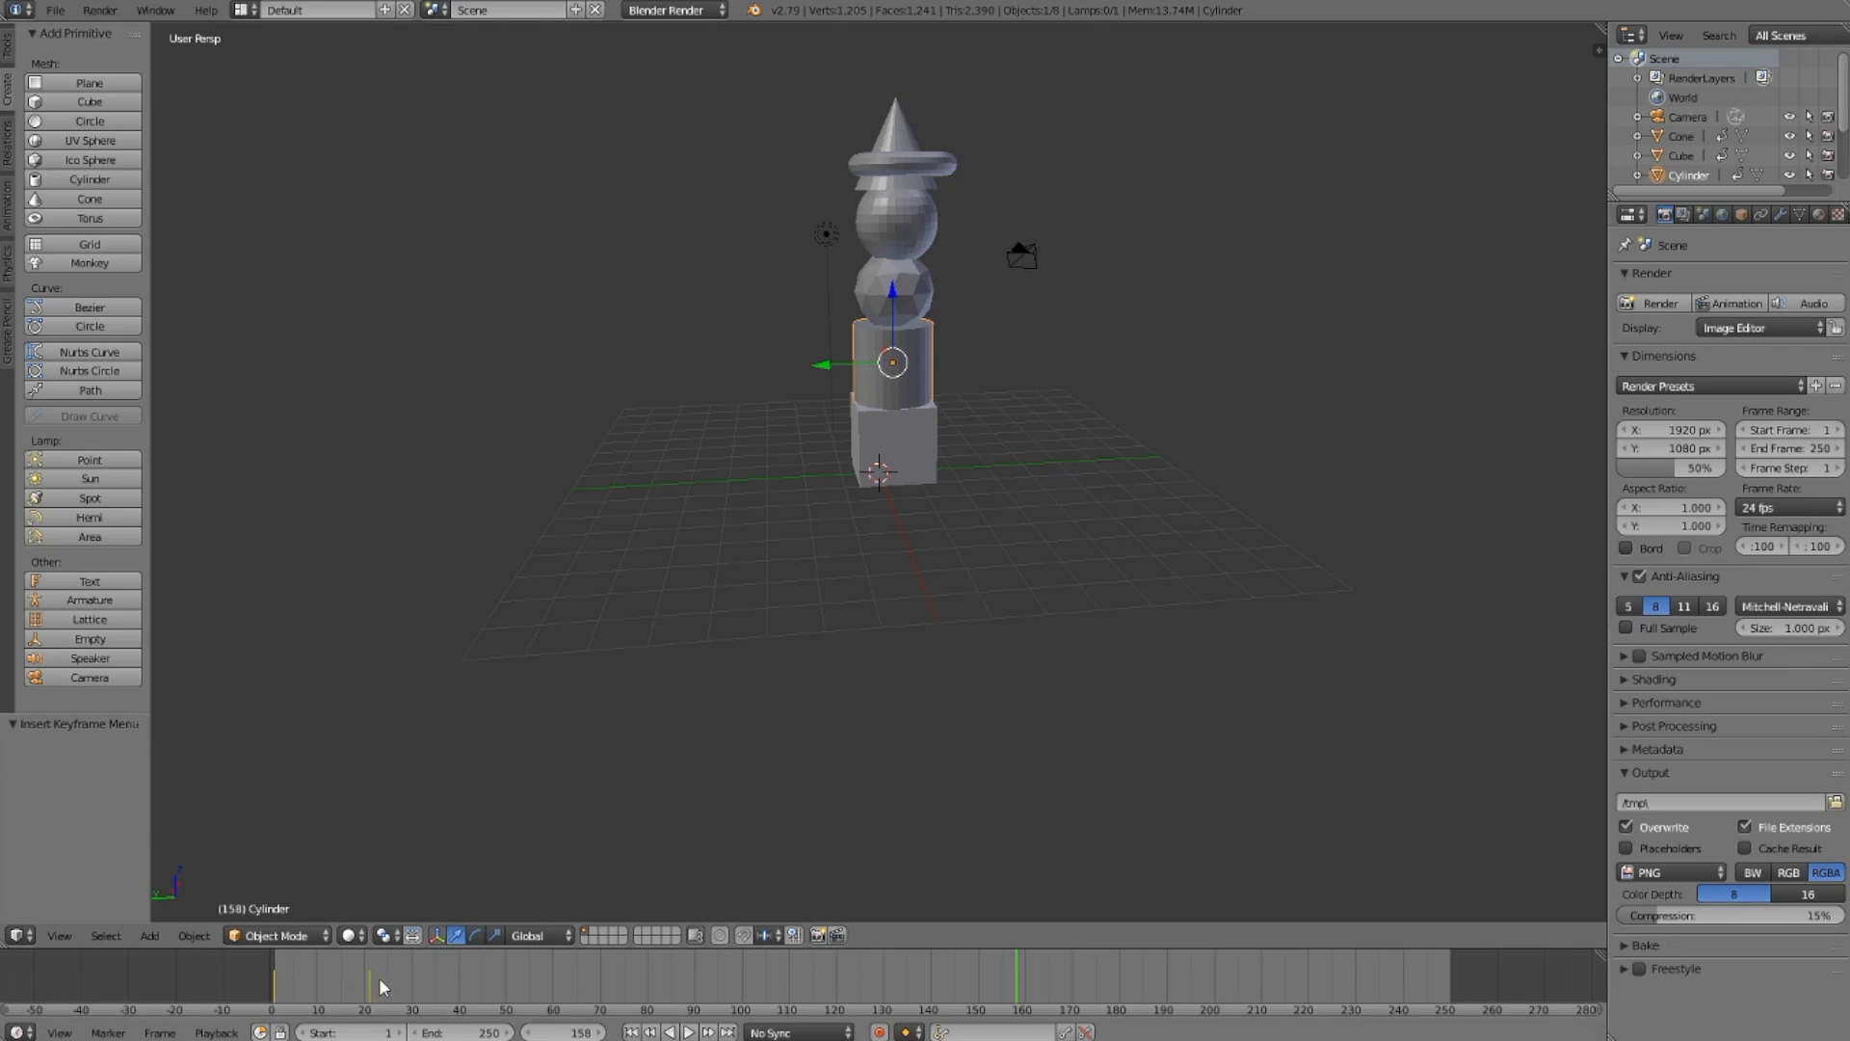
right_click(891, 283)
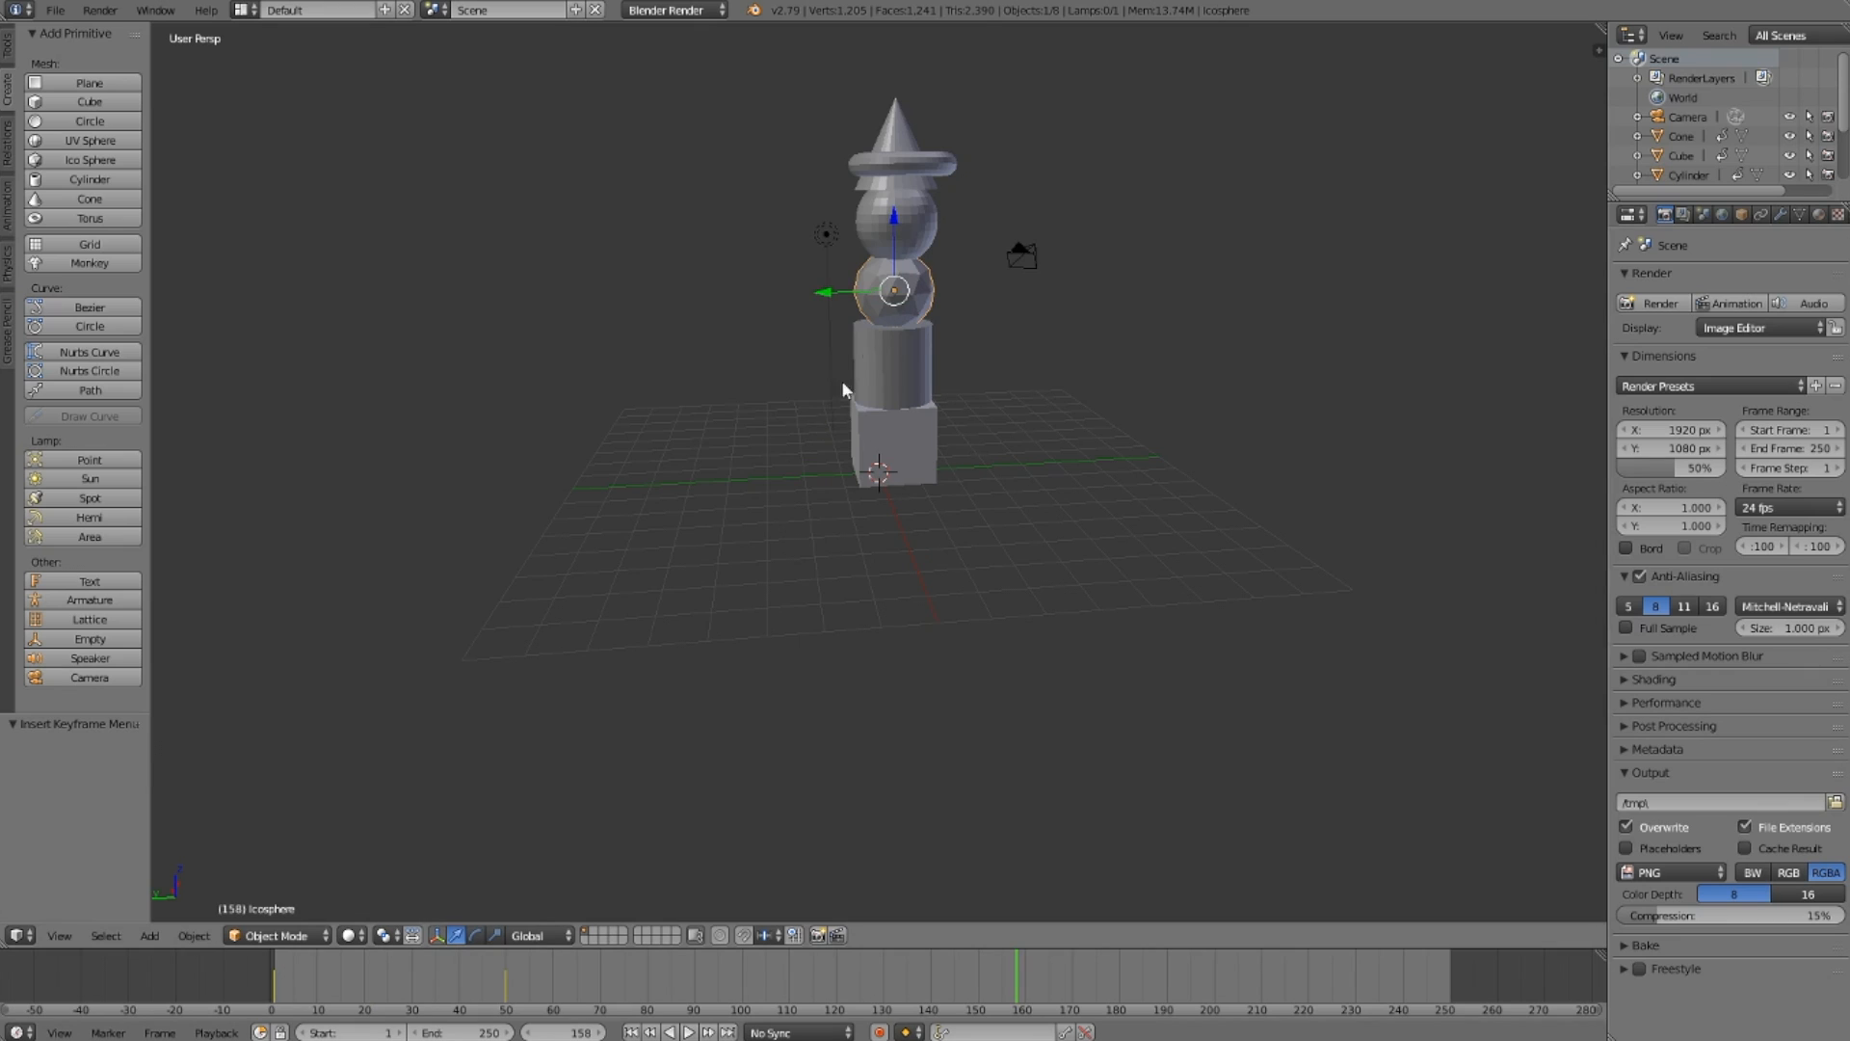
right_click(892, 229)
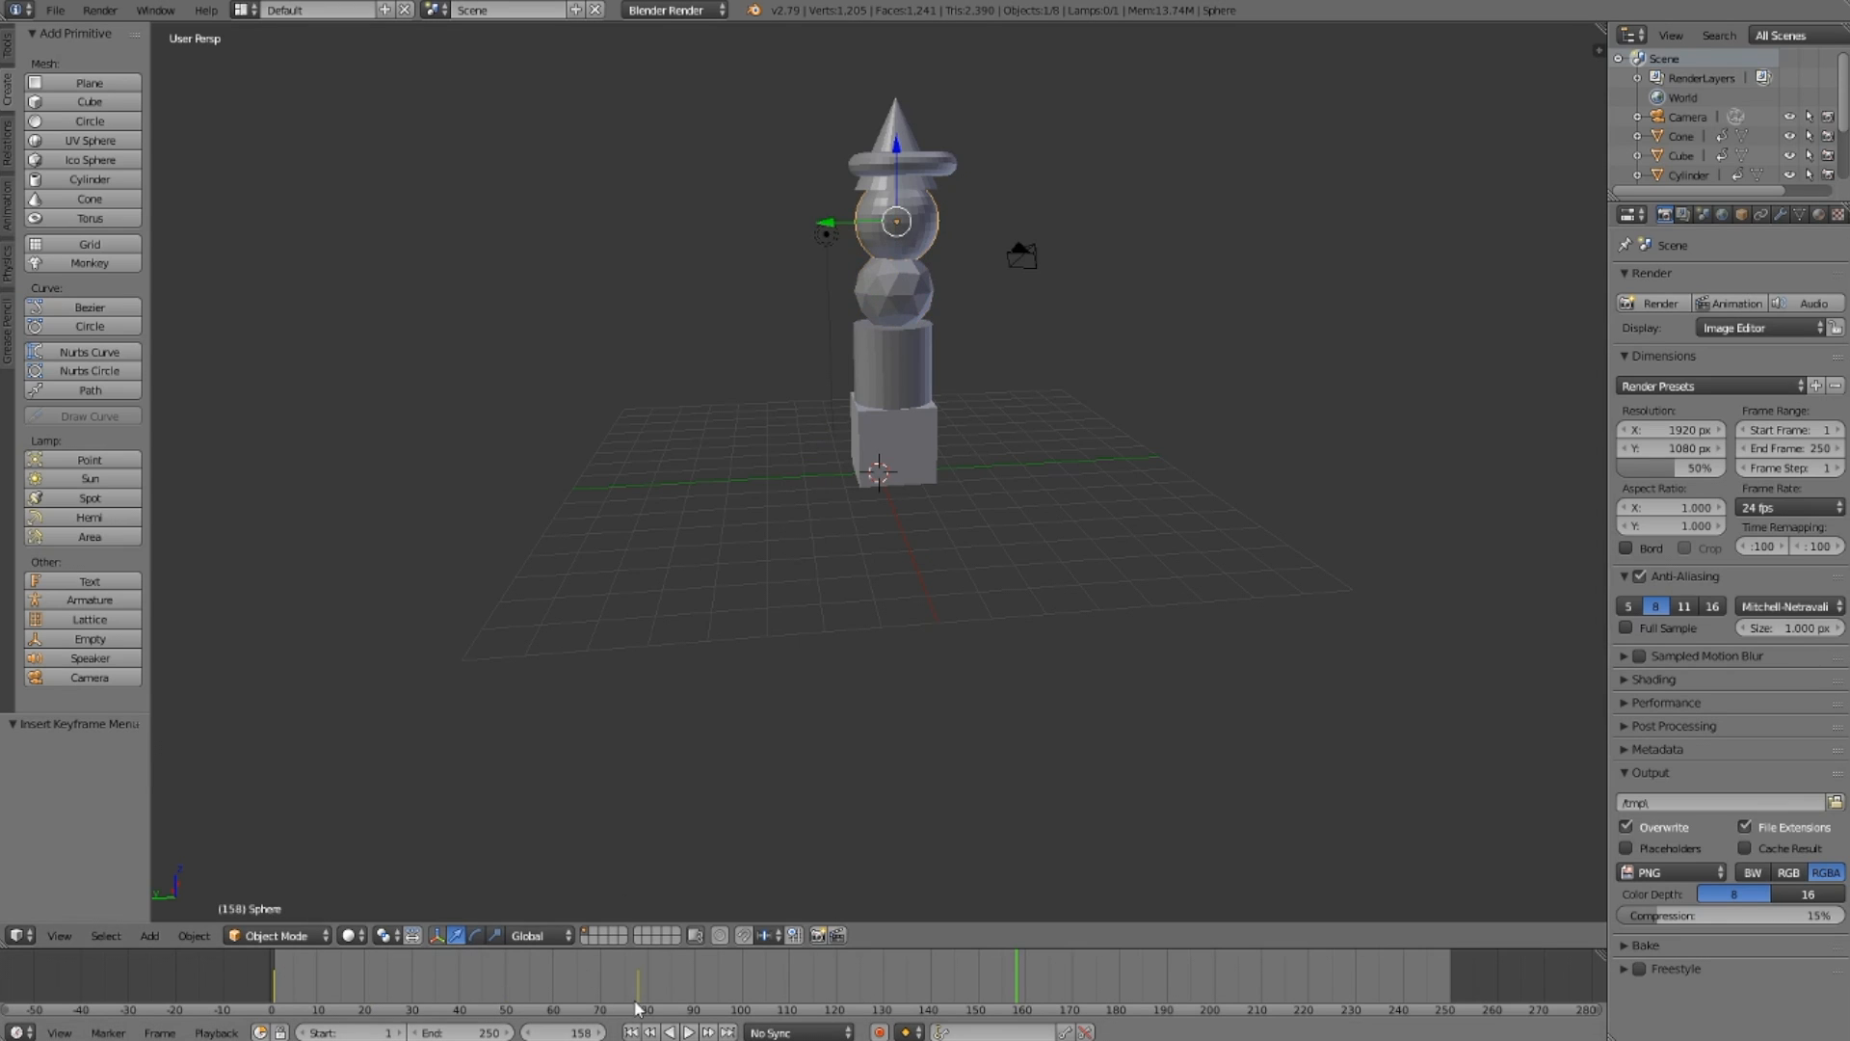
right_click(862, 185)
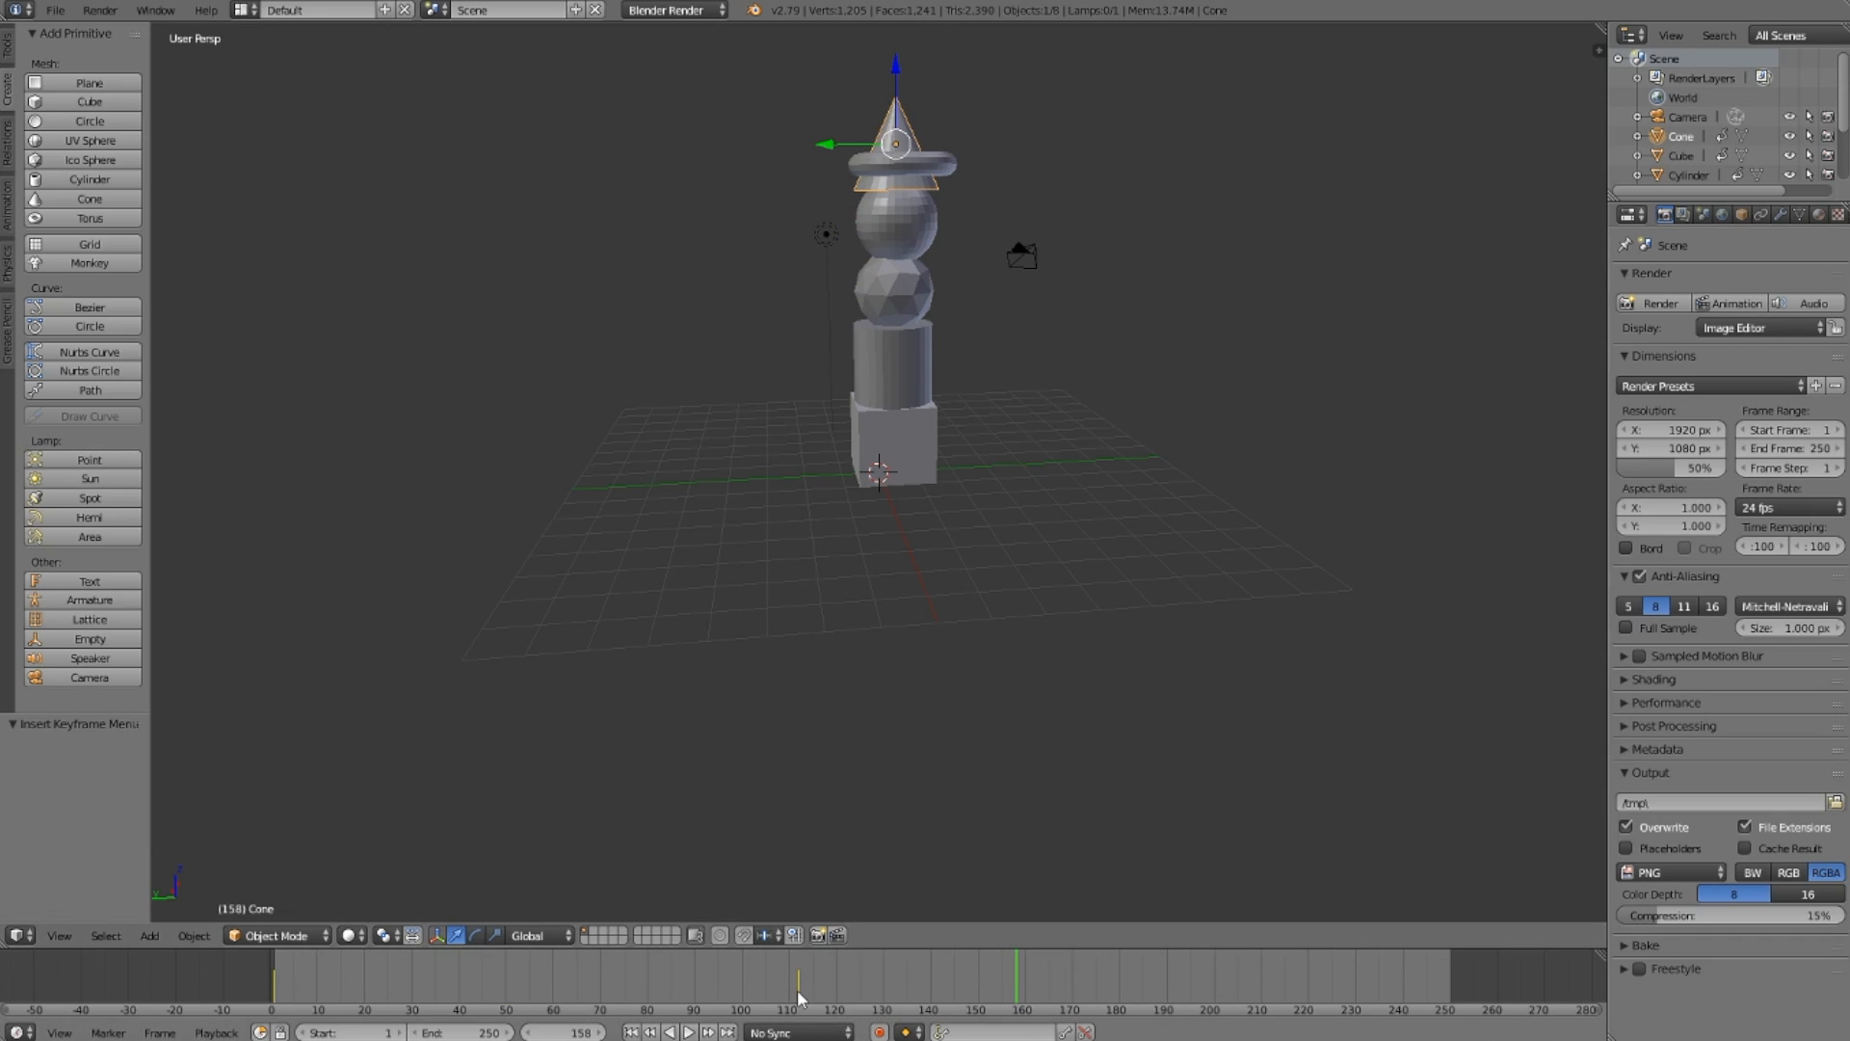
right_click(898, 166)
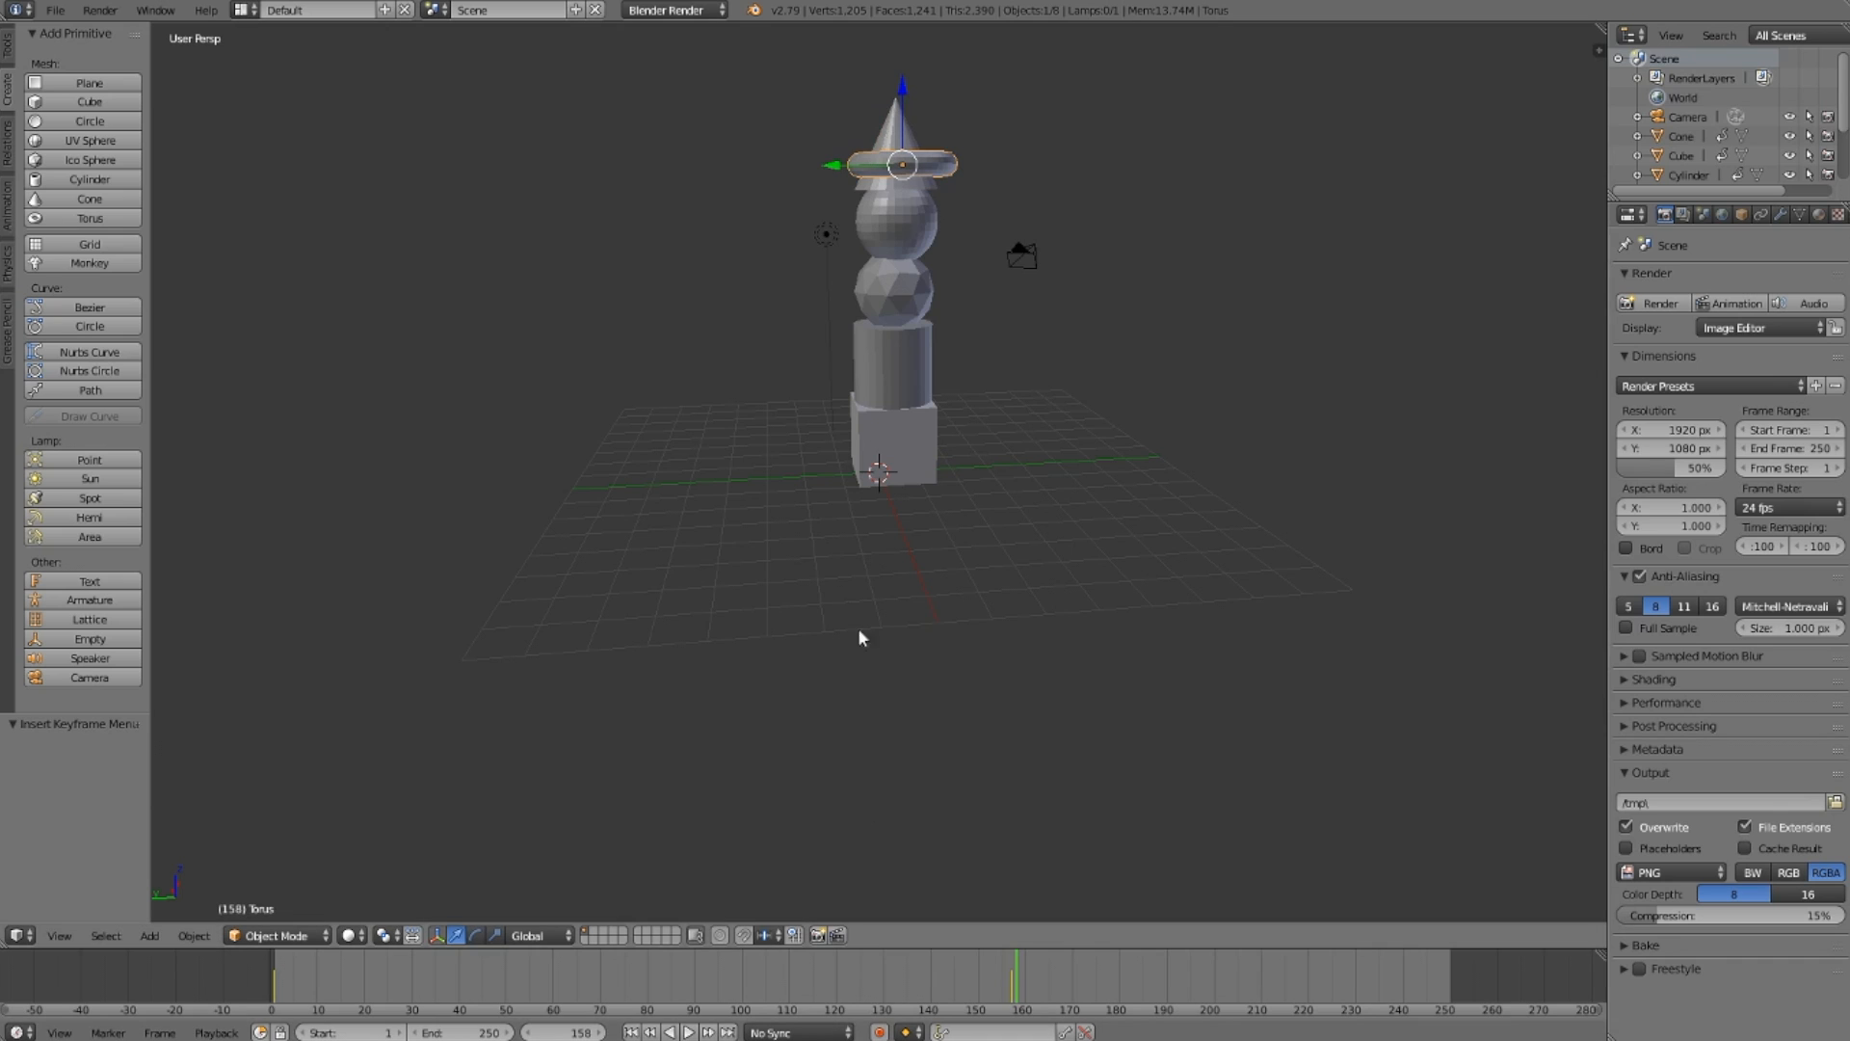
Step: Return to frame 0, replay the stacking animation with the torus selected, and stop playback
left_click(254, 990)
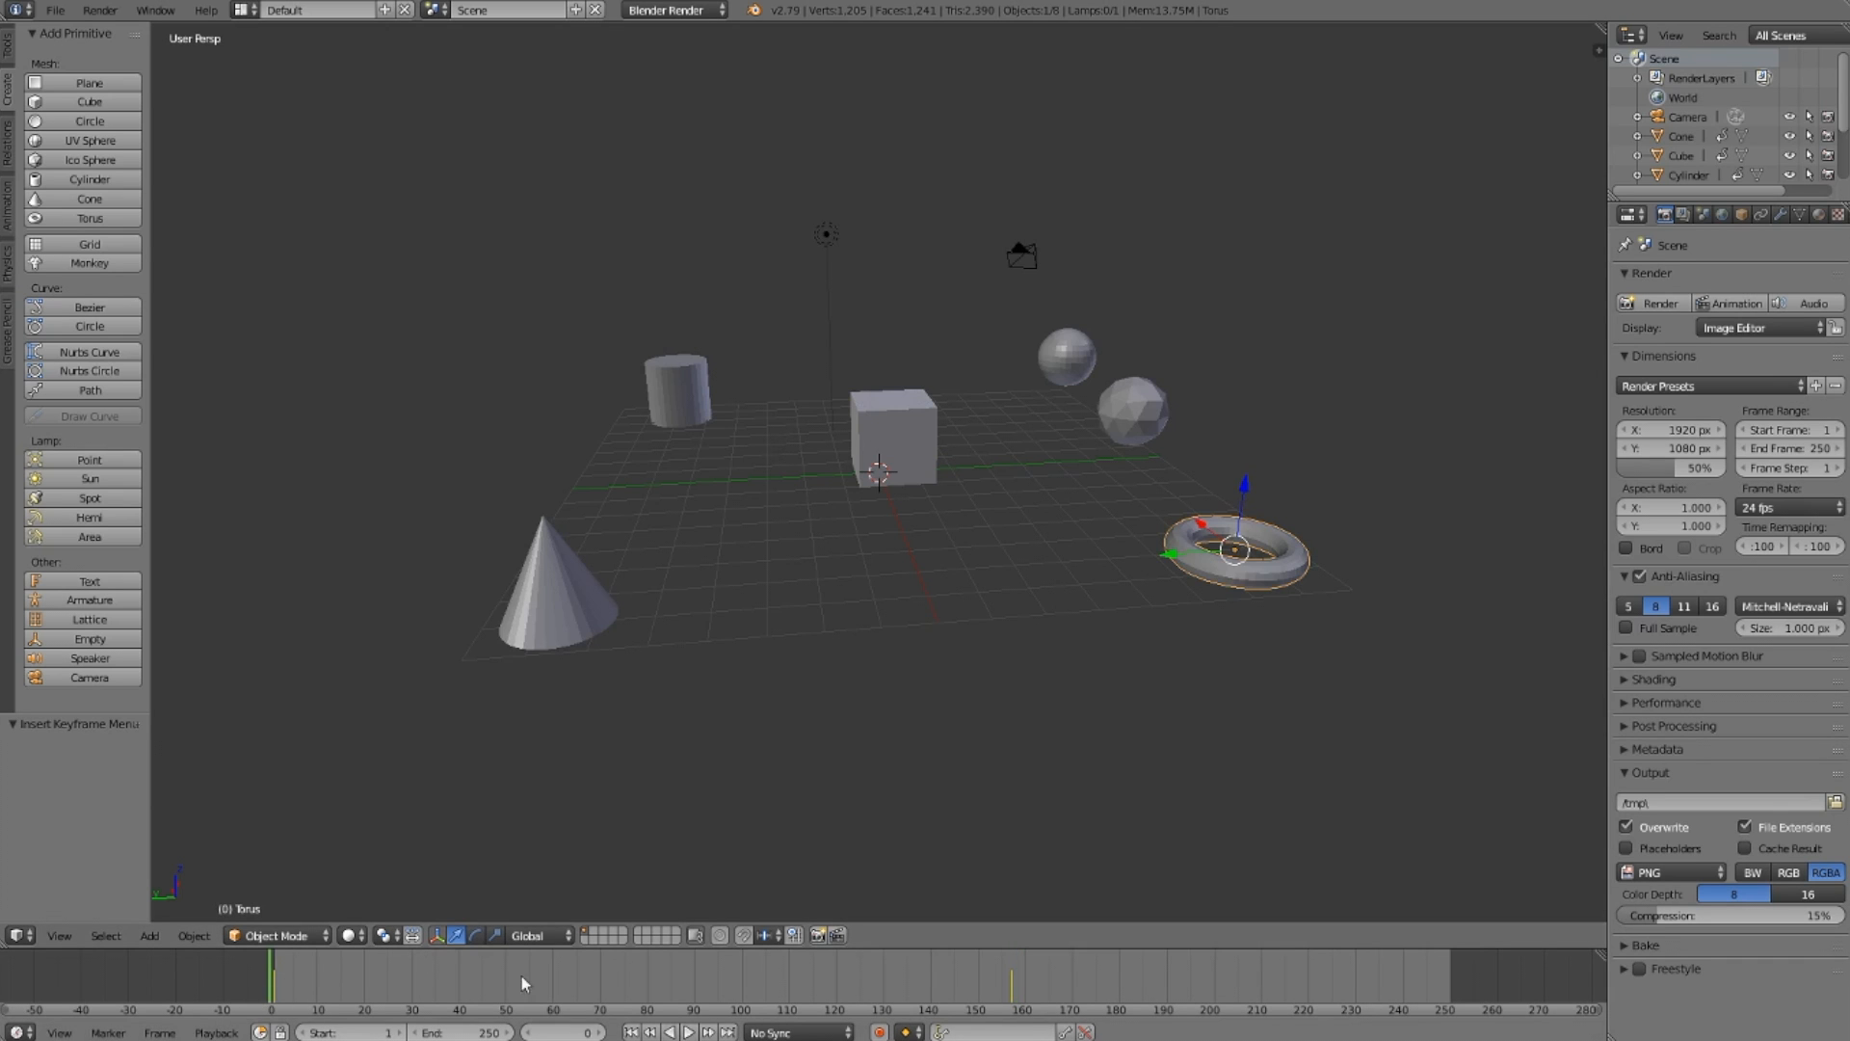
left_click(688, 1031)
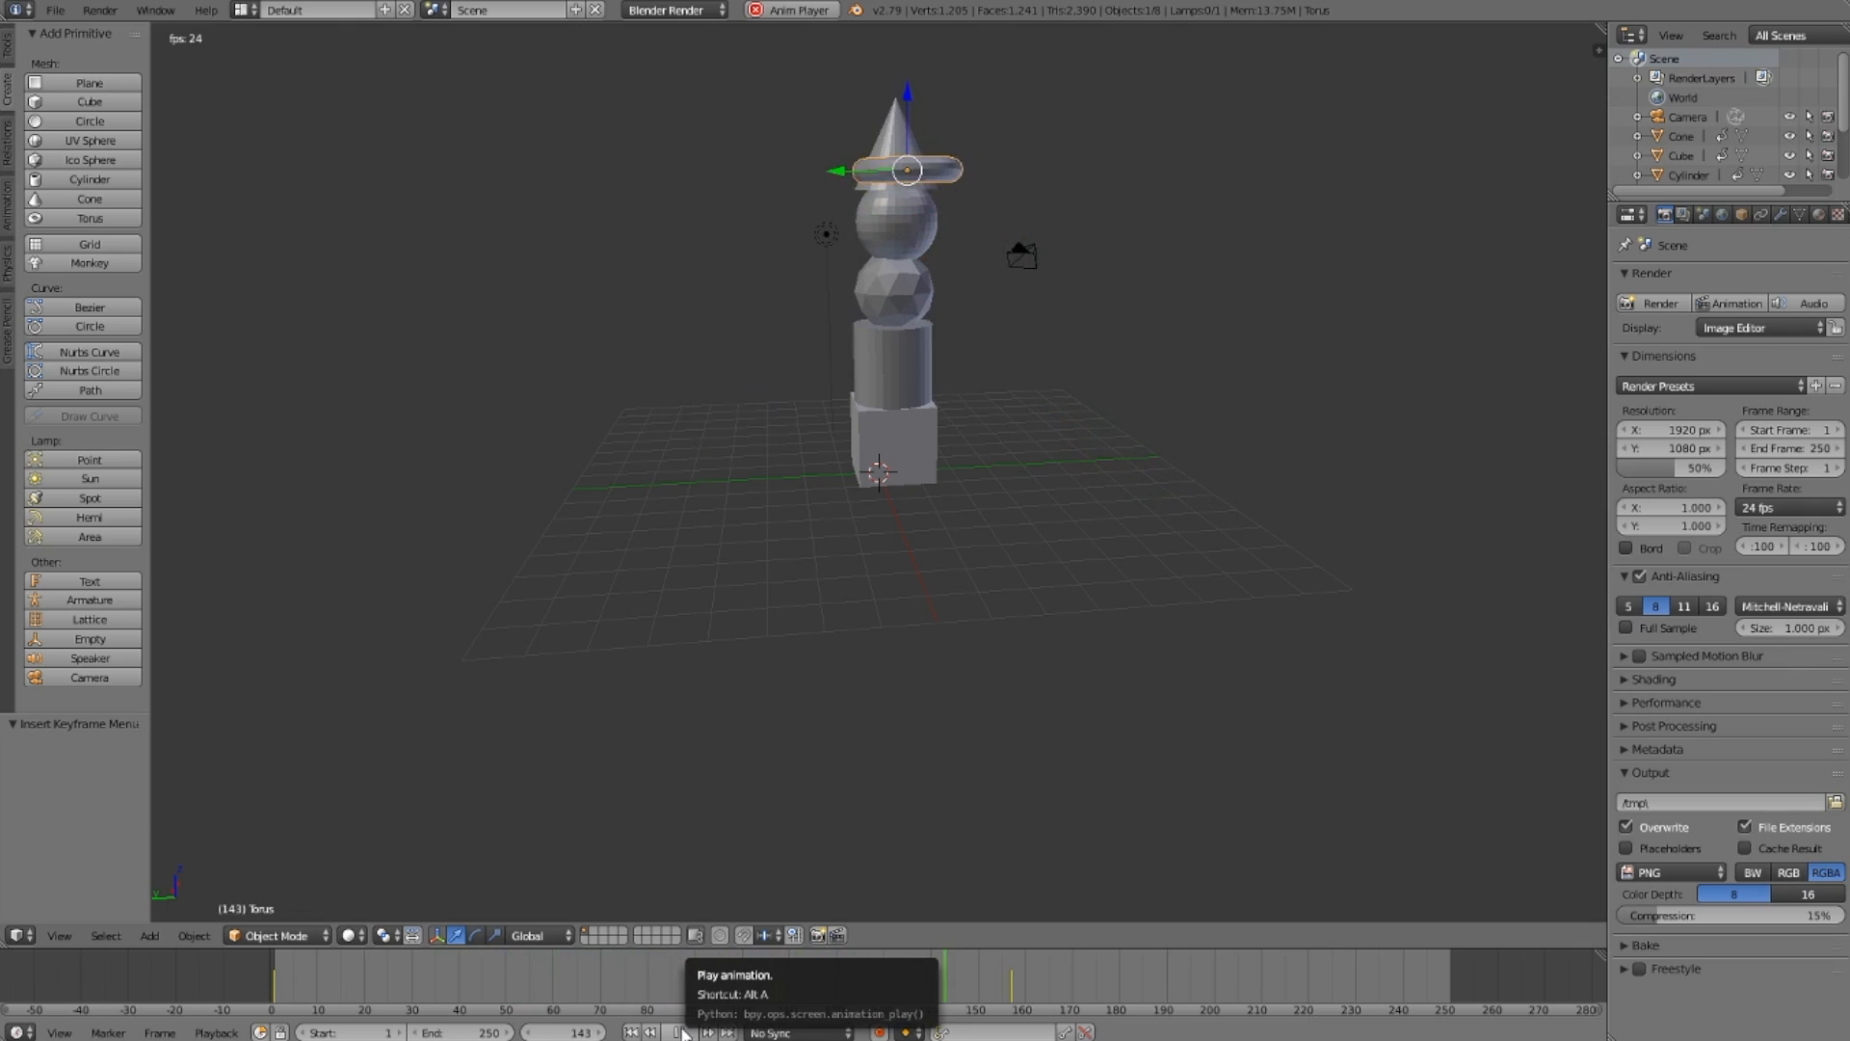
left_click(680, 1032)
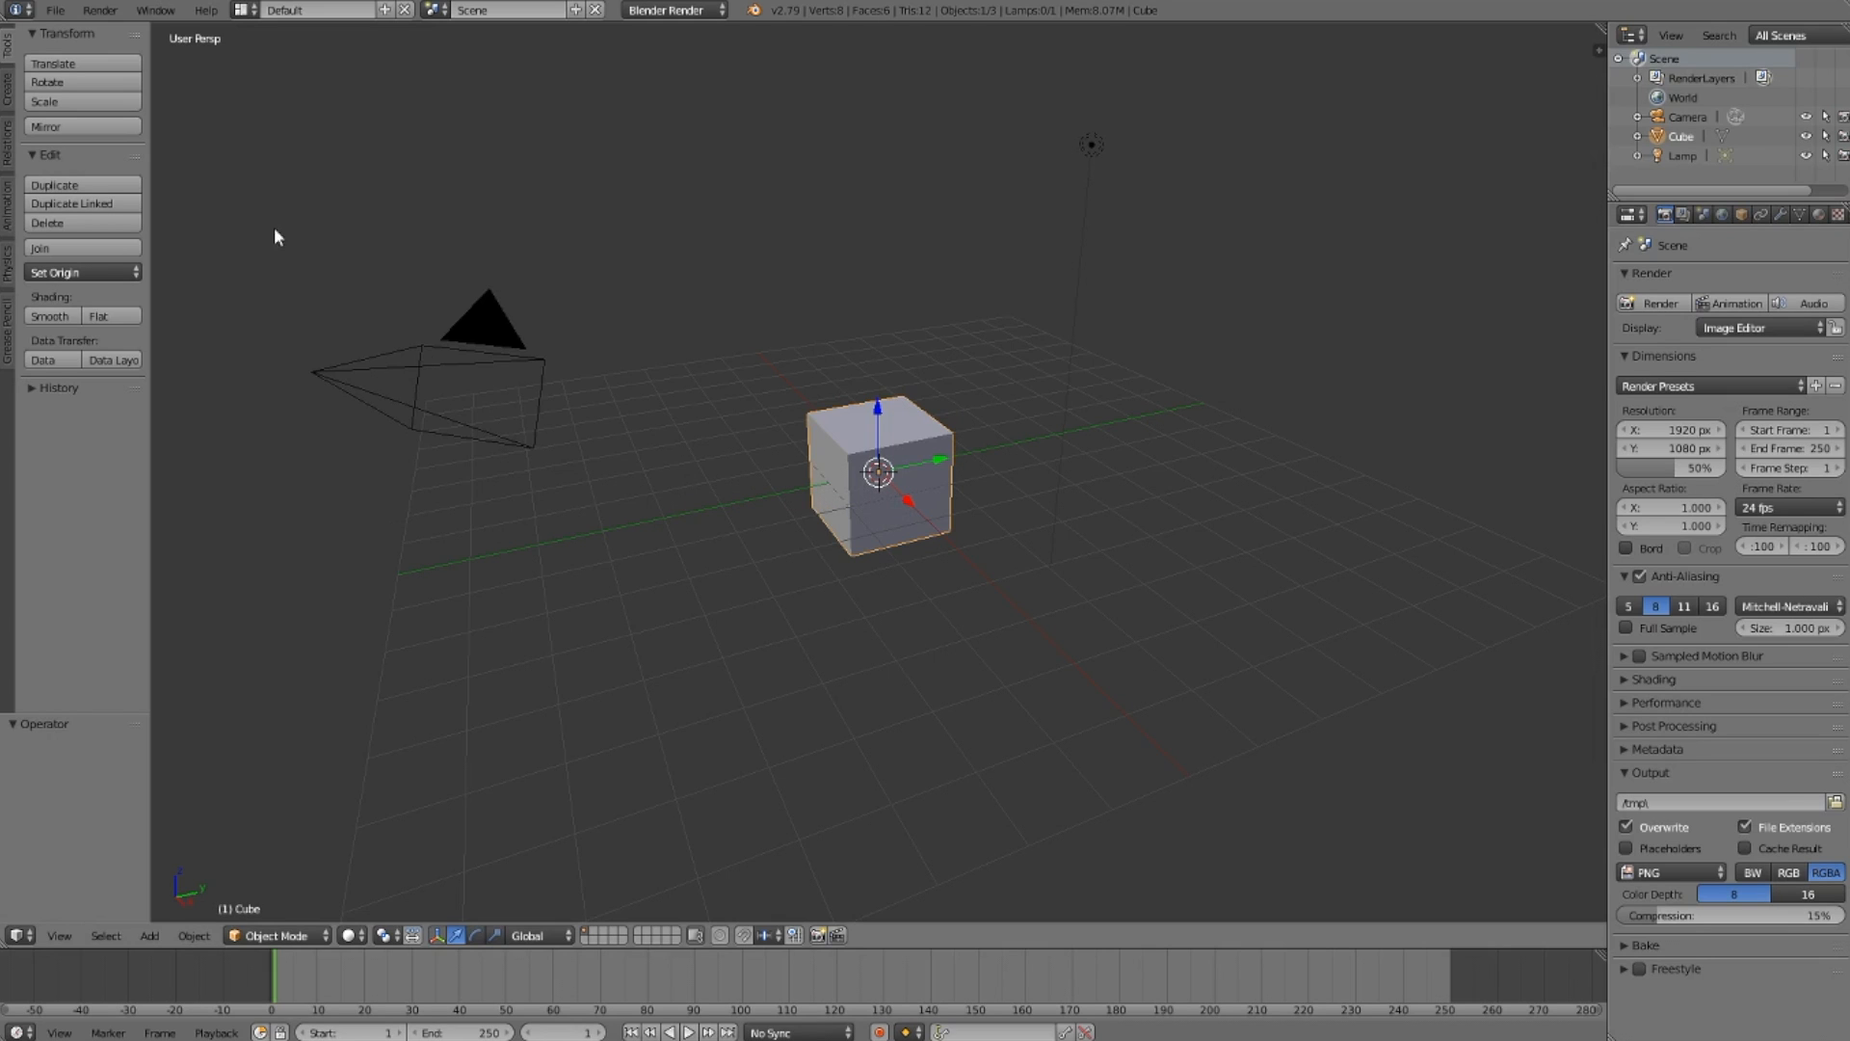
left_click(57, 12)
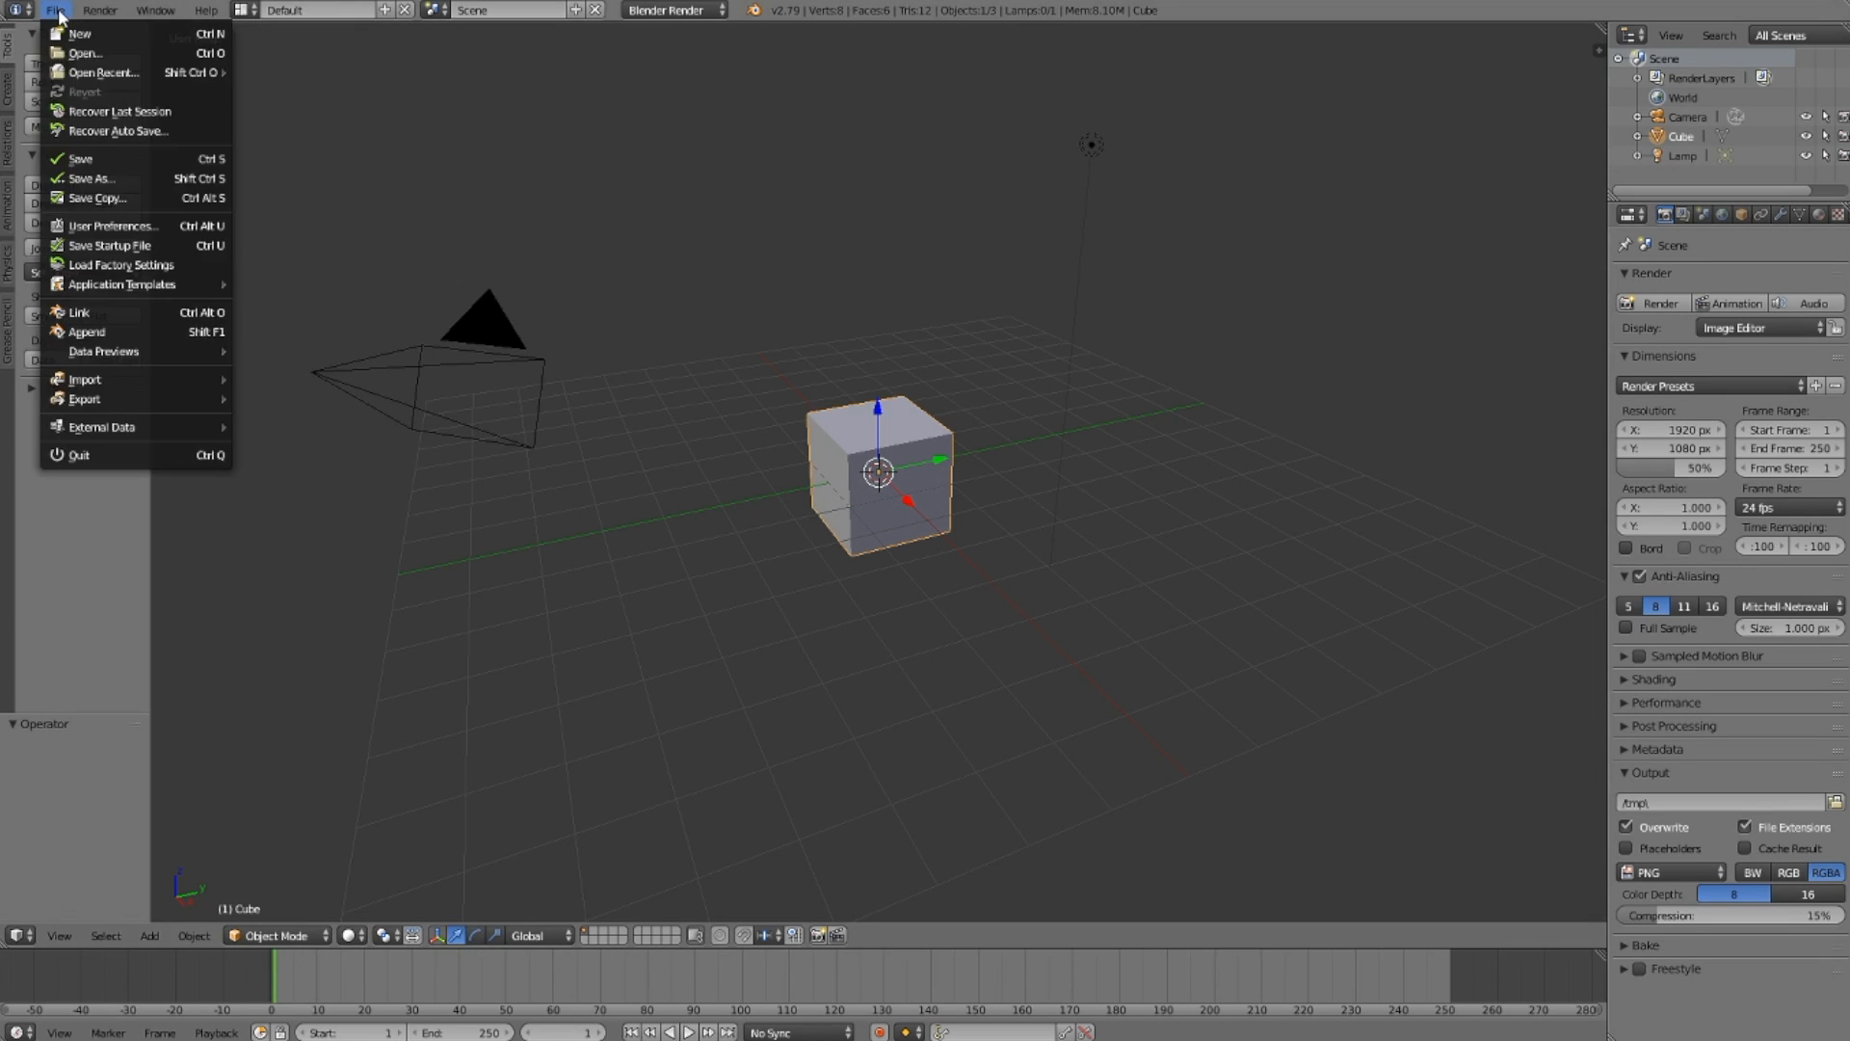
mouse_move(100, 11)
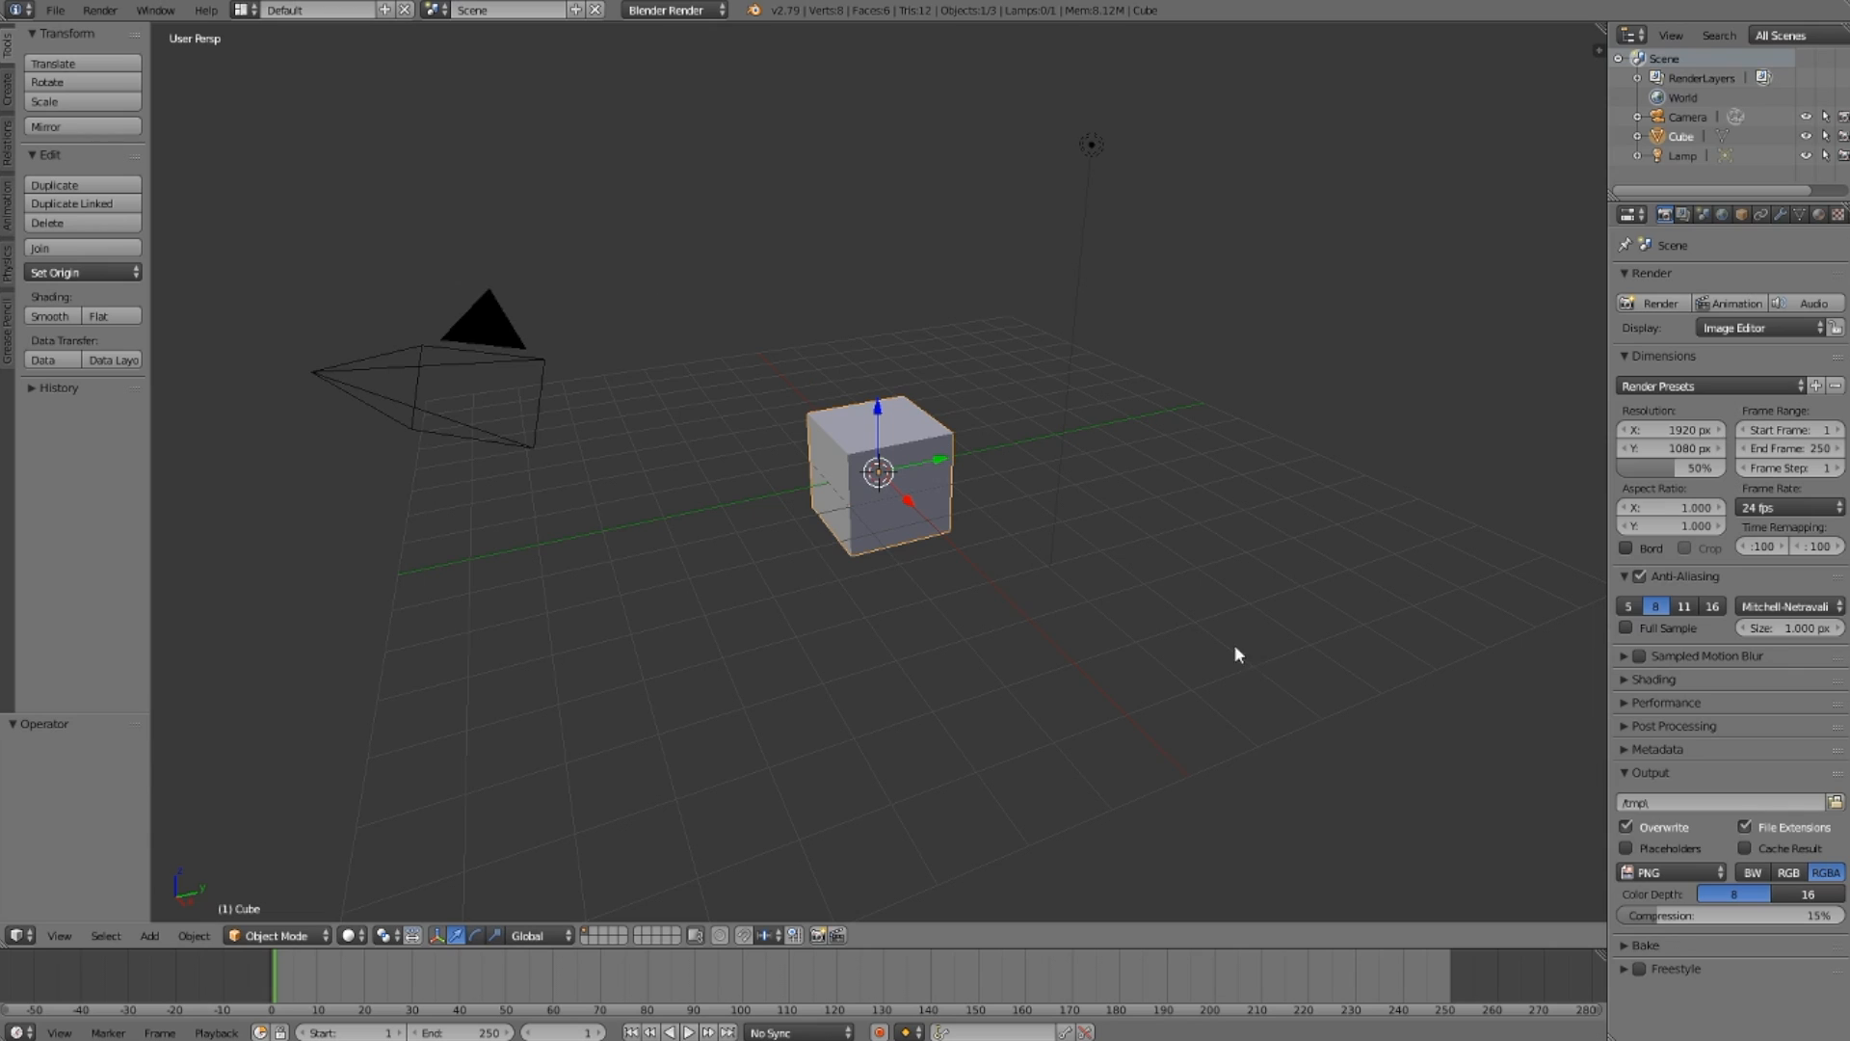
Step: Set the diffuse colour of the cube's material to orange
left_click(1820, 216)
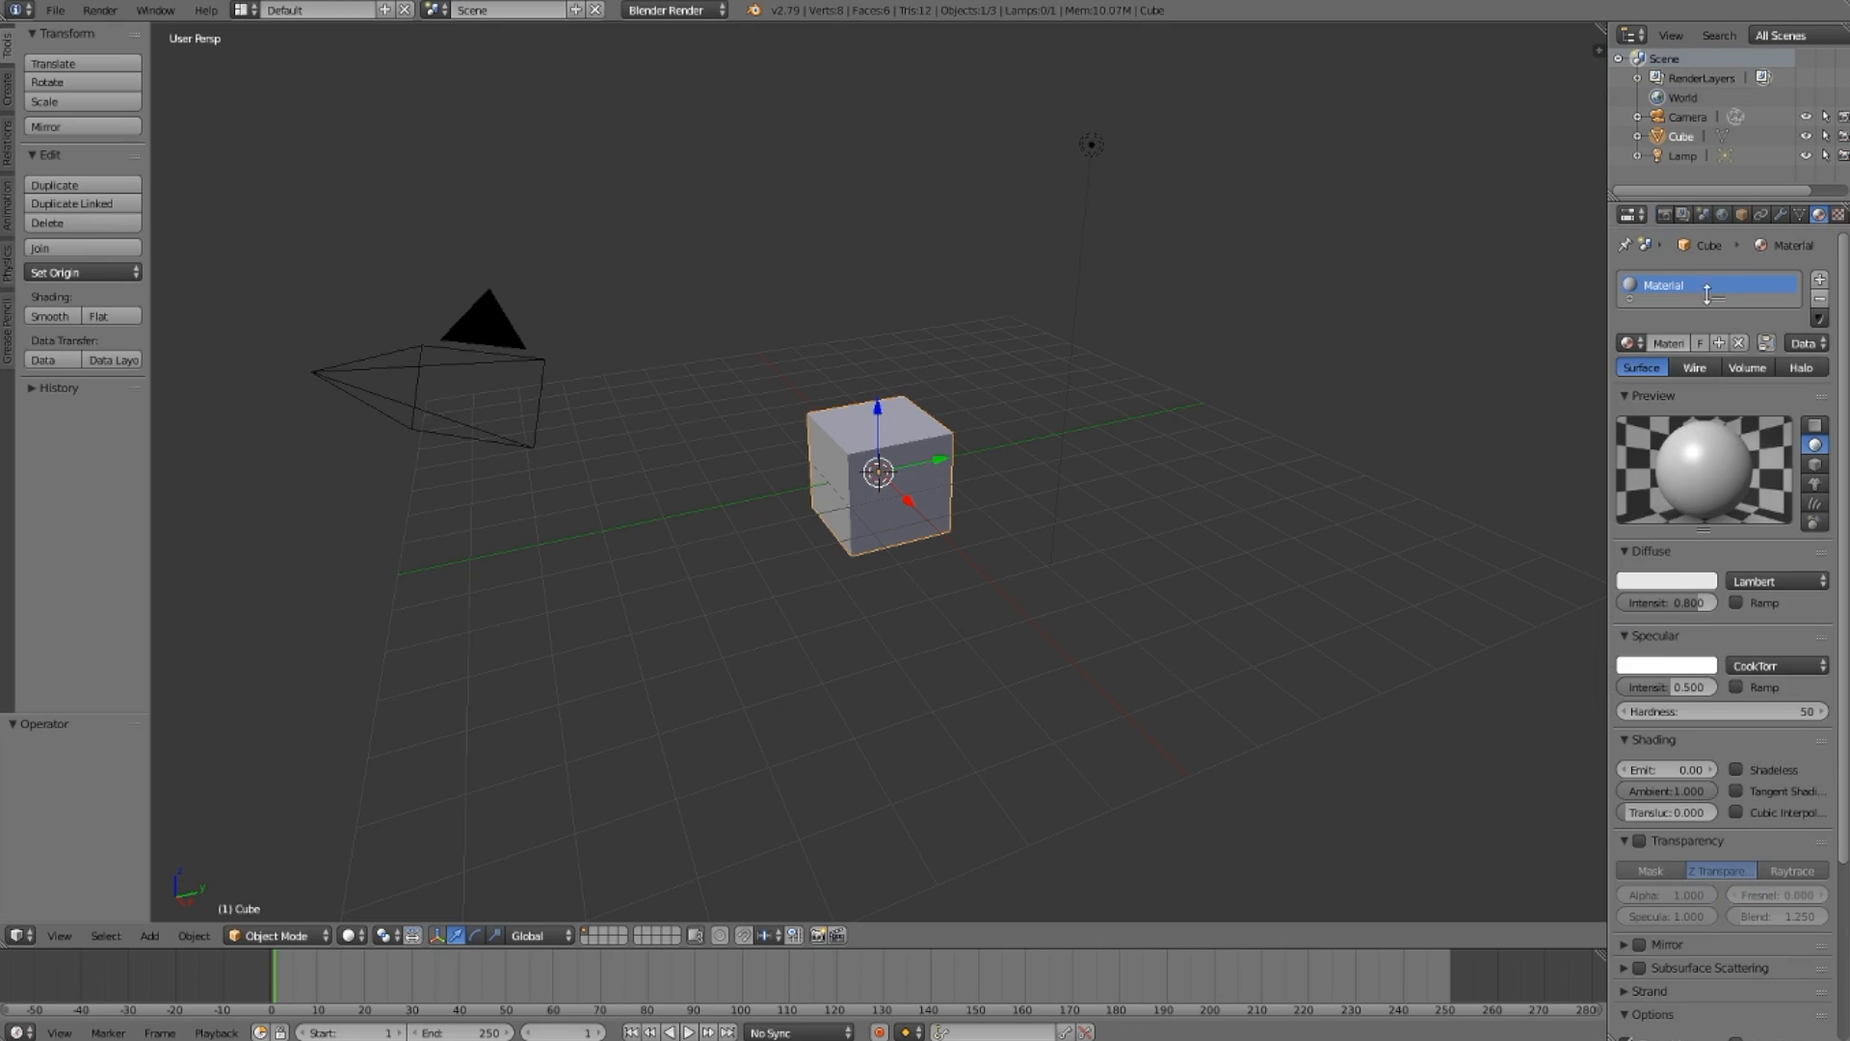
left_click(1663, 581)
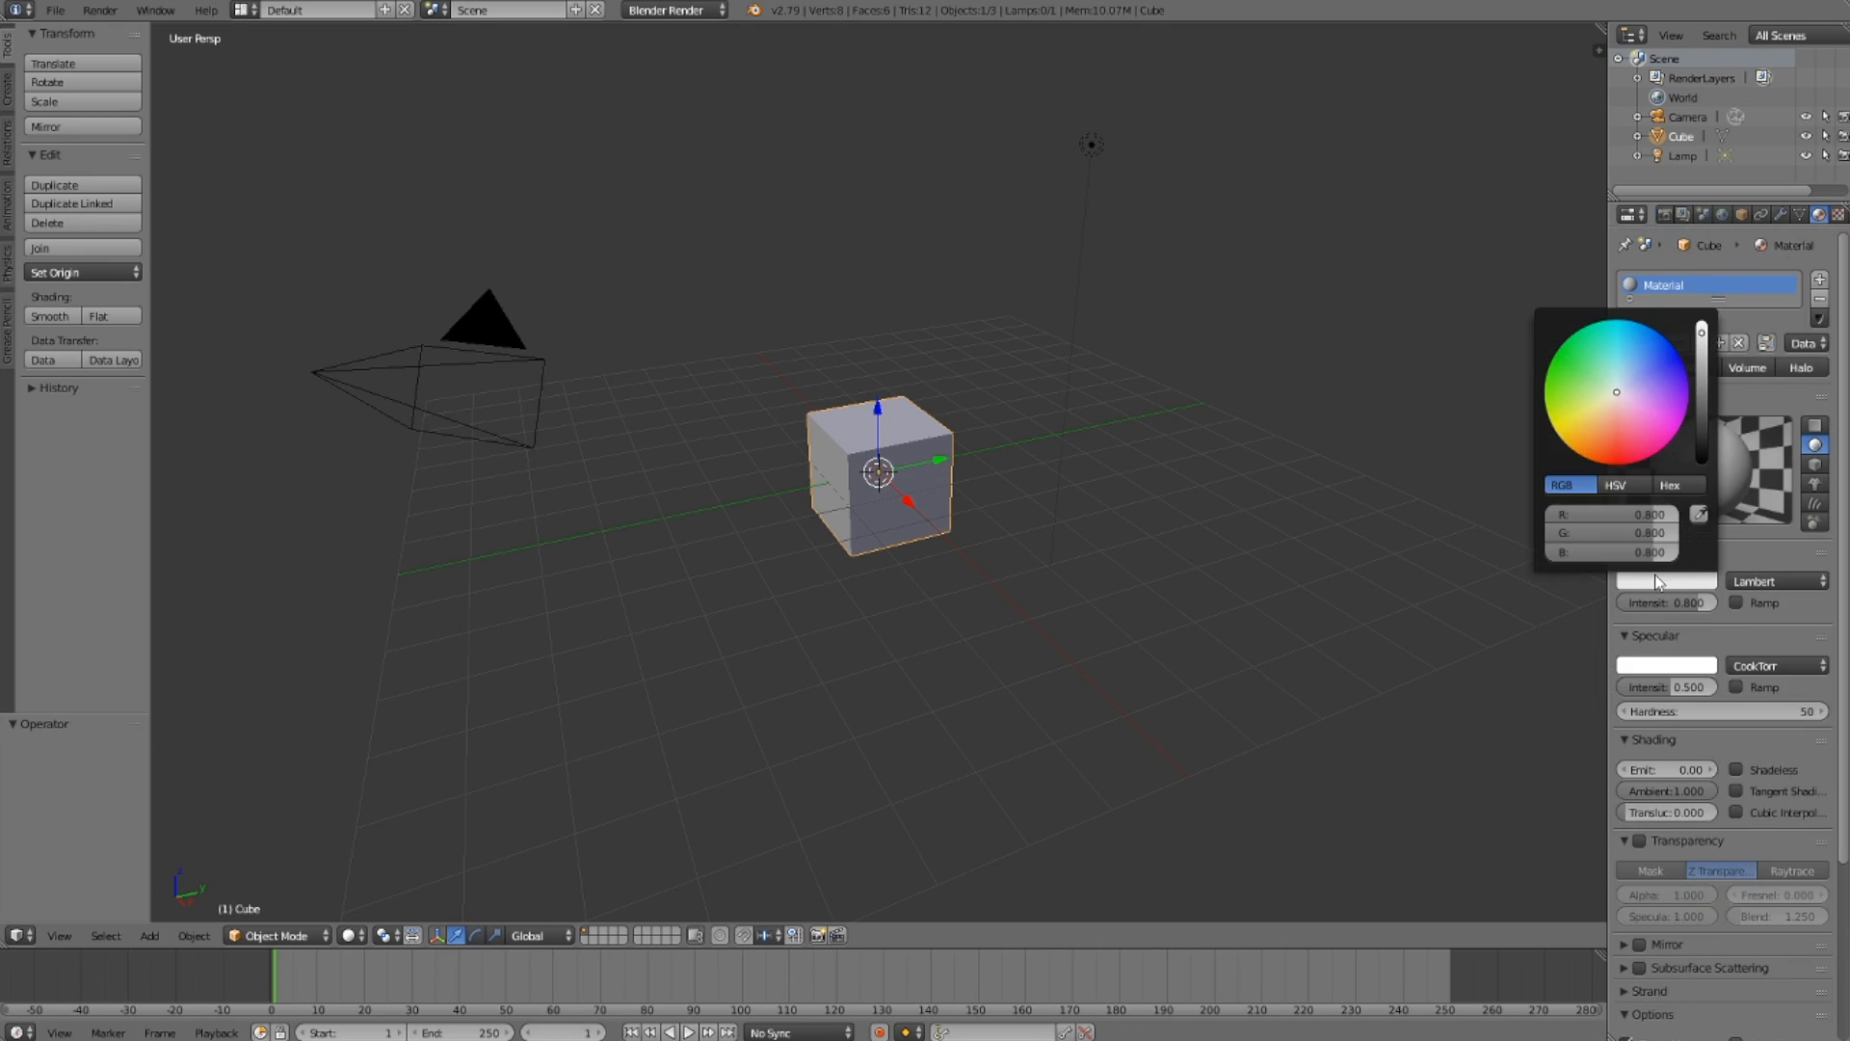
left_click_drag(1608, 409, 1640, 434)
left_click_drag(1596, 453, 1579, 444)
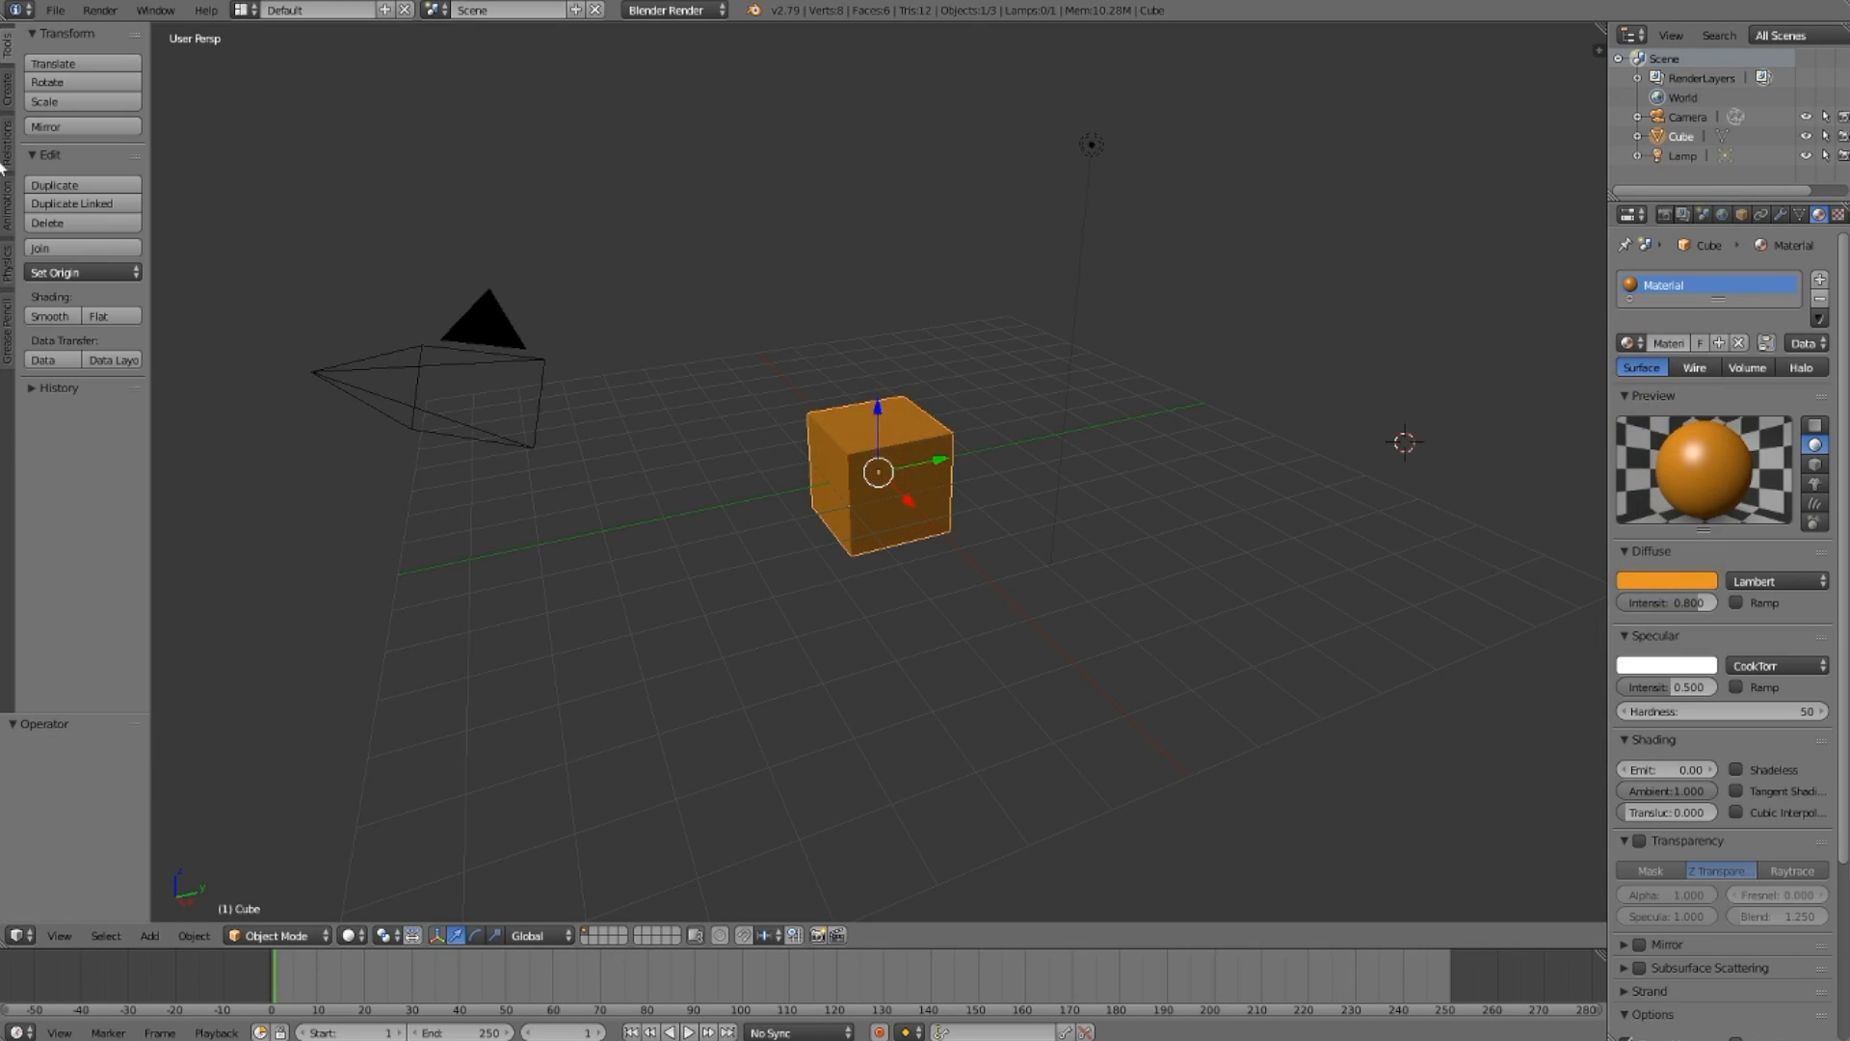
Step: Add a cone with a new magenta diffuse material and move it over to the cube
left_click(6, 106)
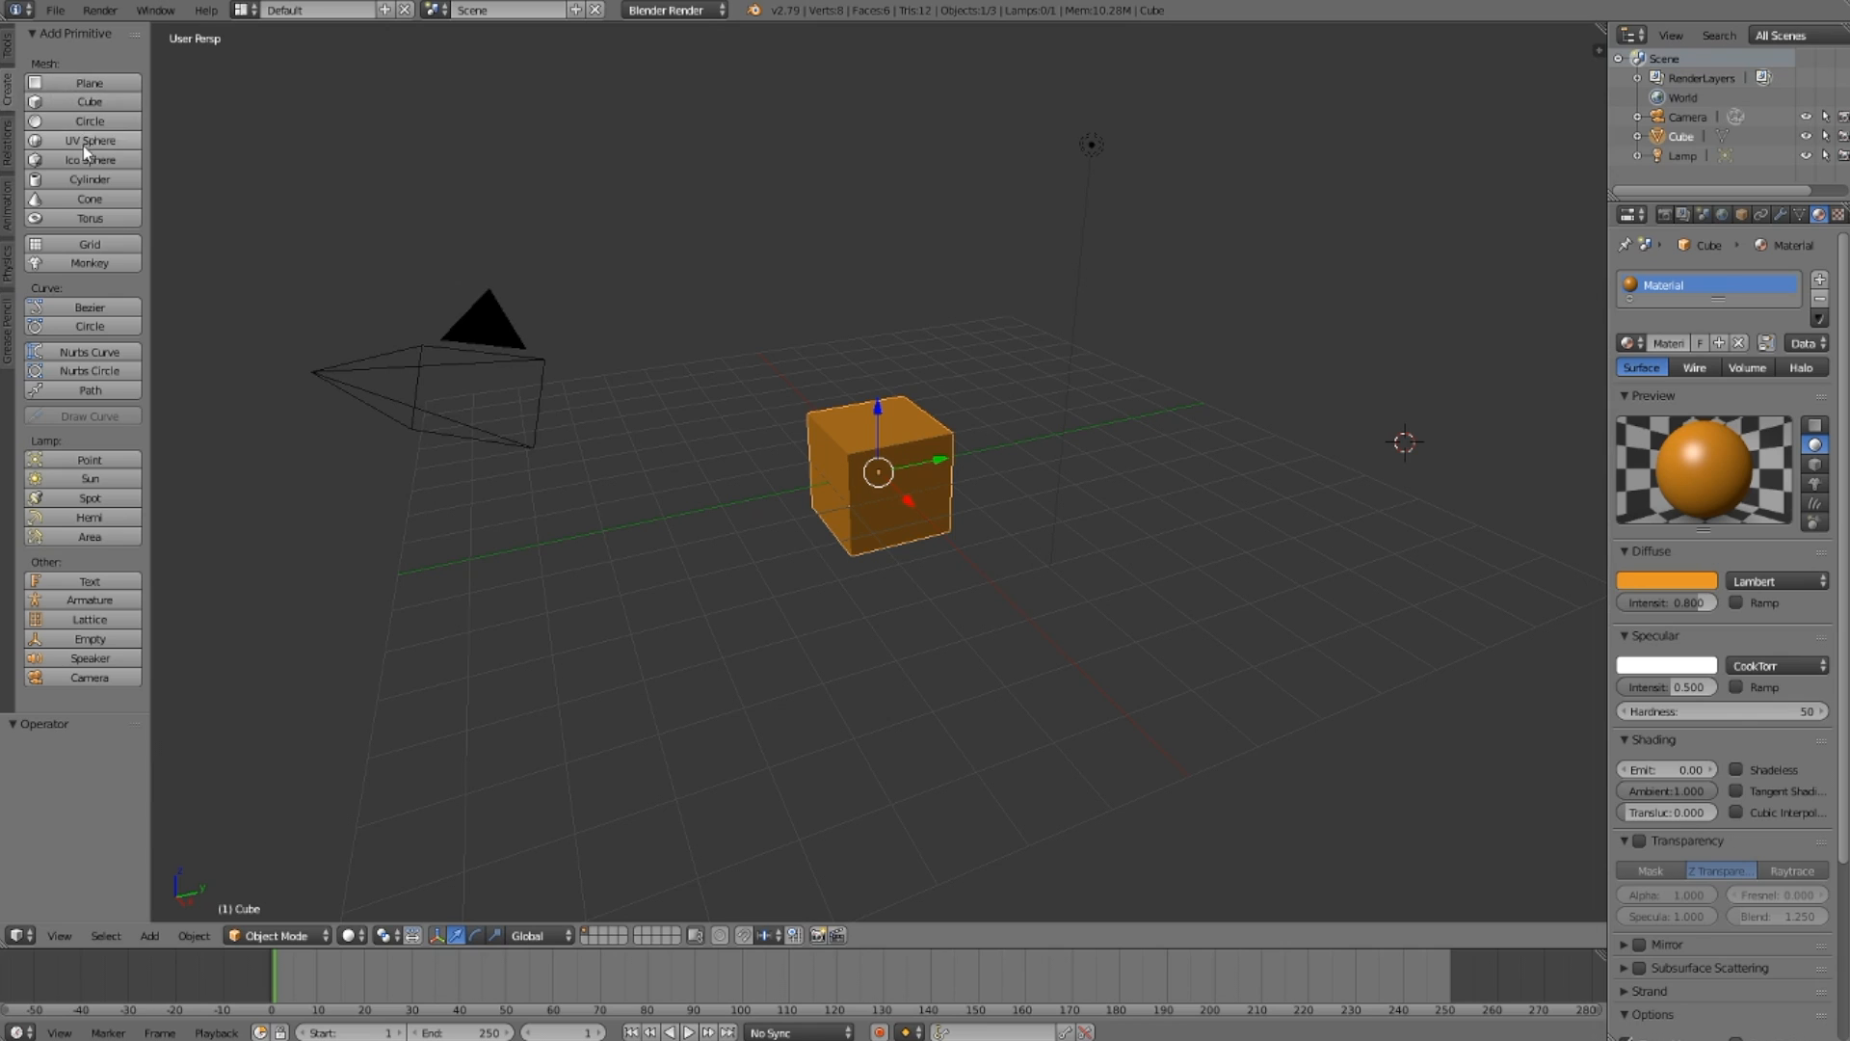
left_click(87, 203)
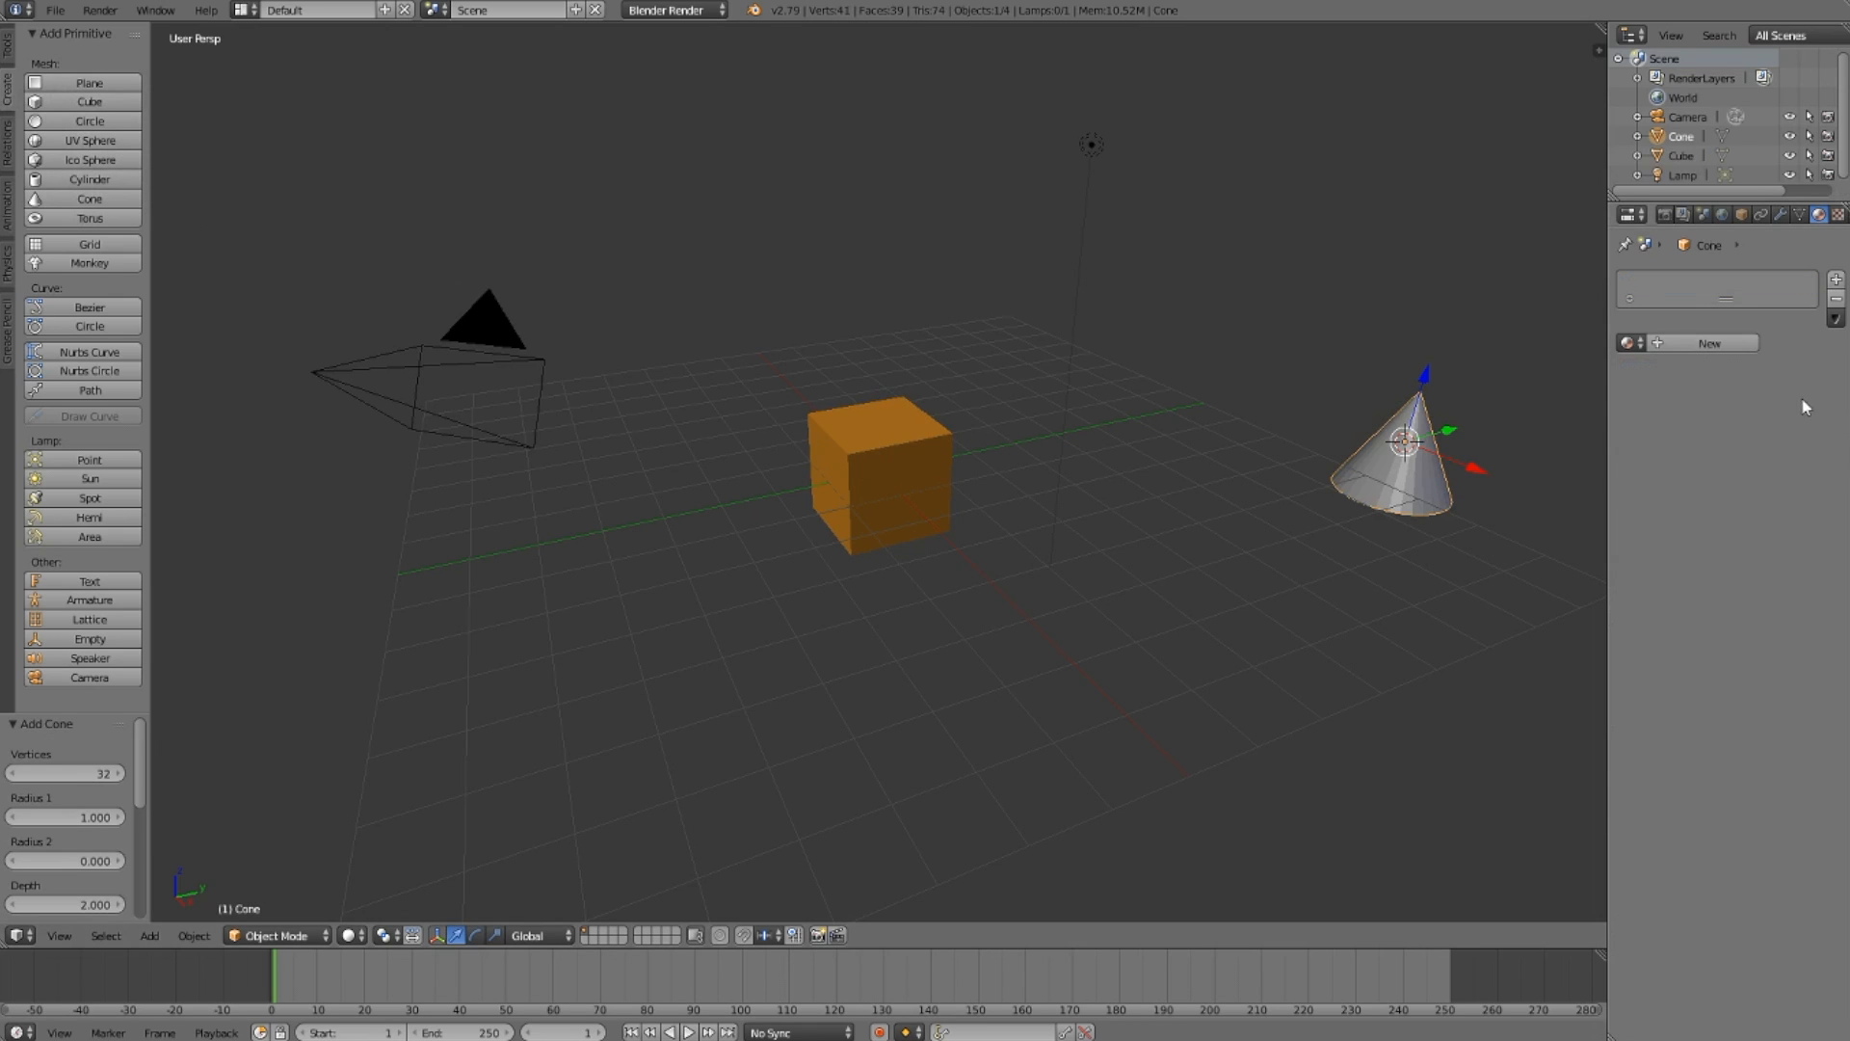
left_click(1709, 345)
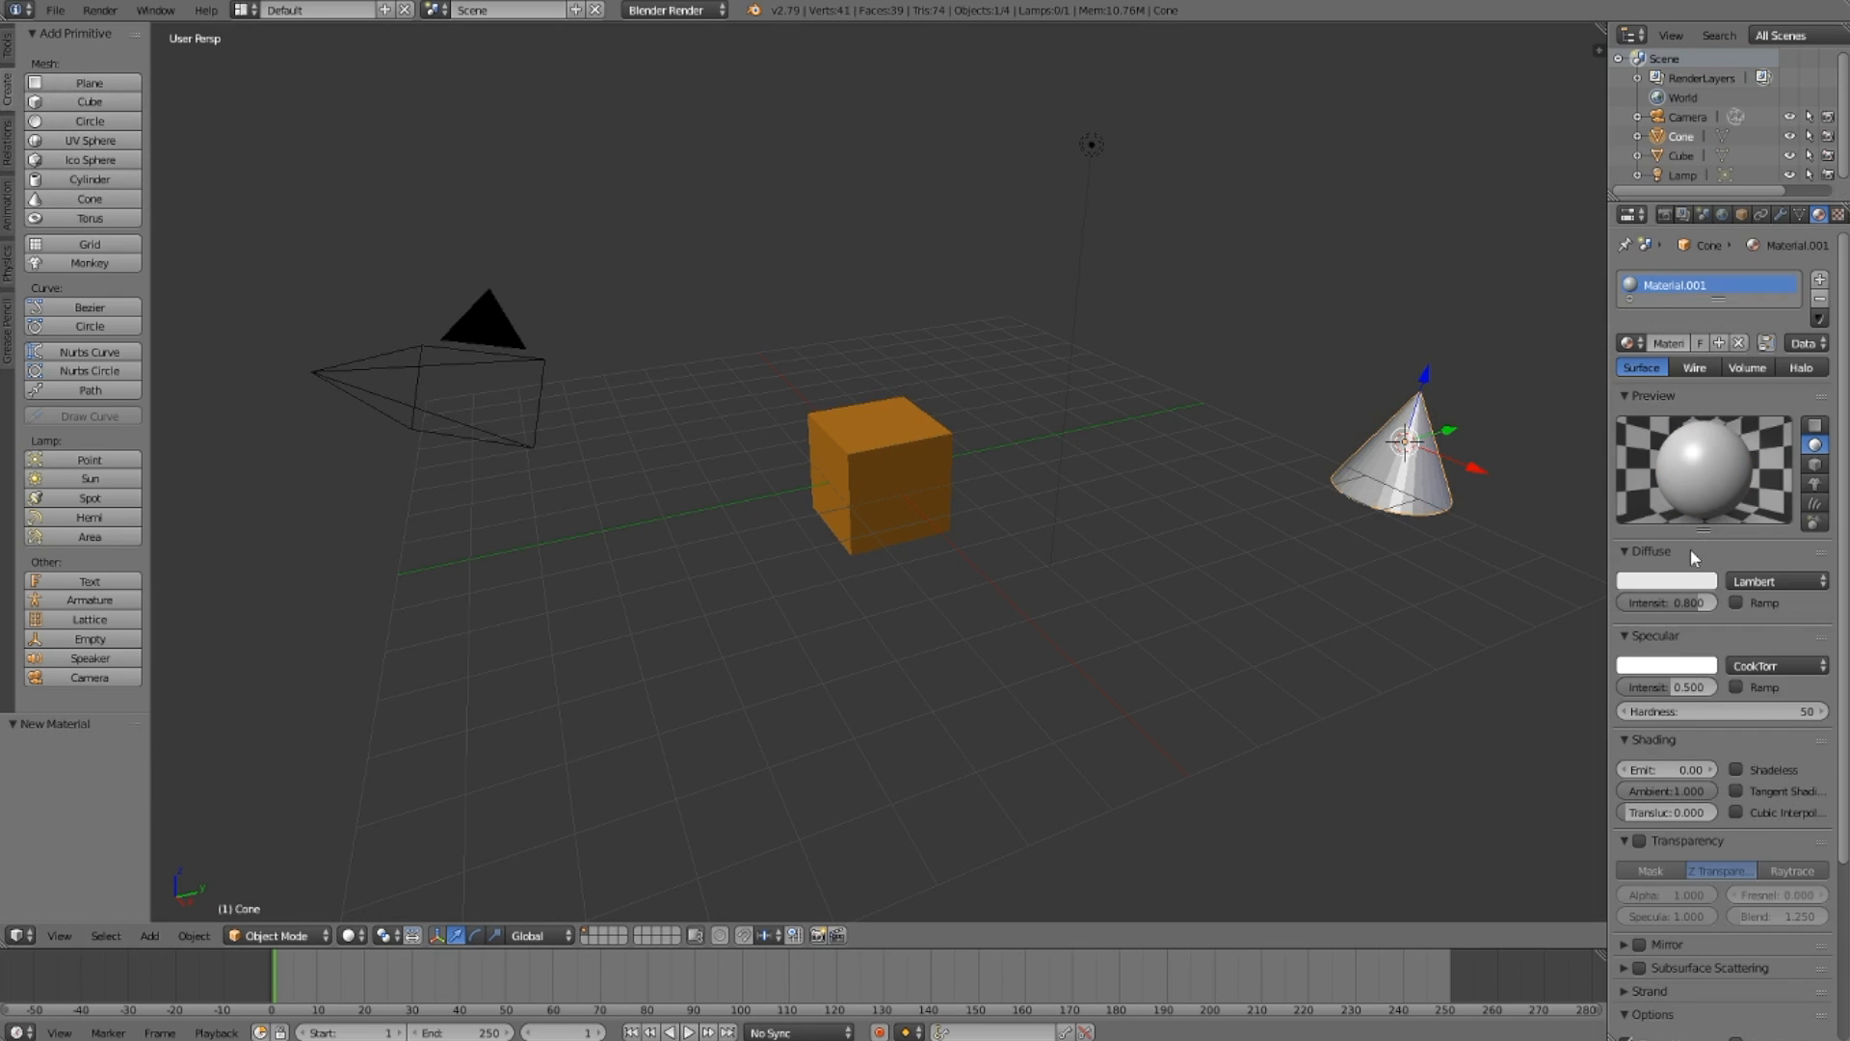
left_click(1670, 581)
left_click_drag(1661, 428, 1658, 432)
left_click(1460, 517)
key("g")
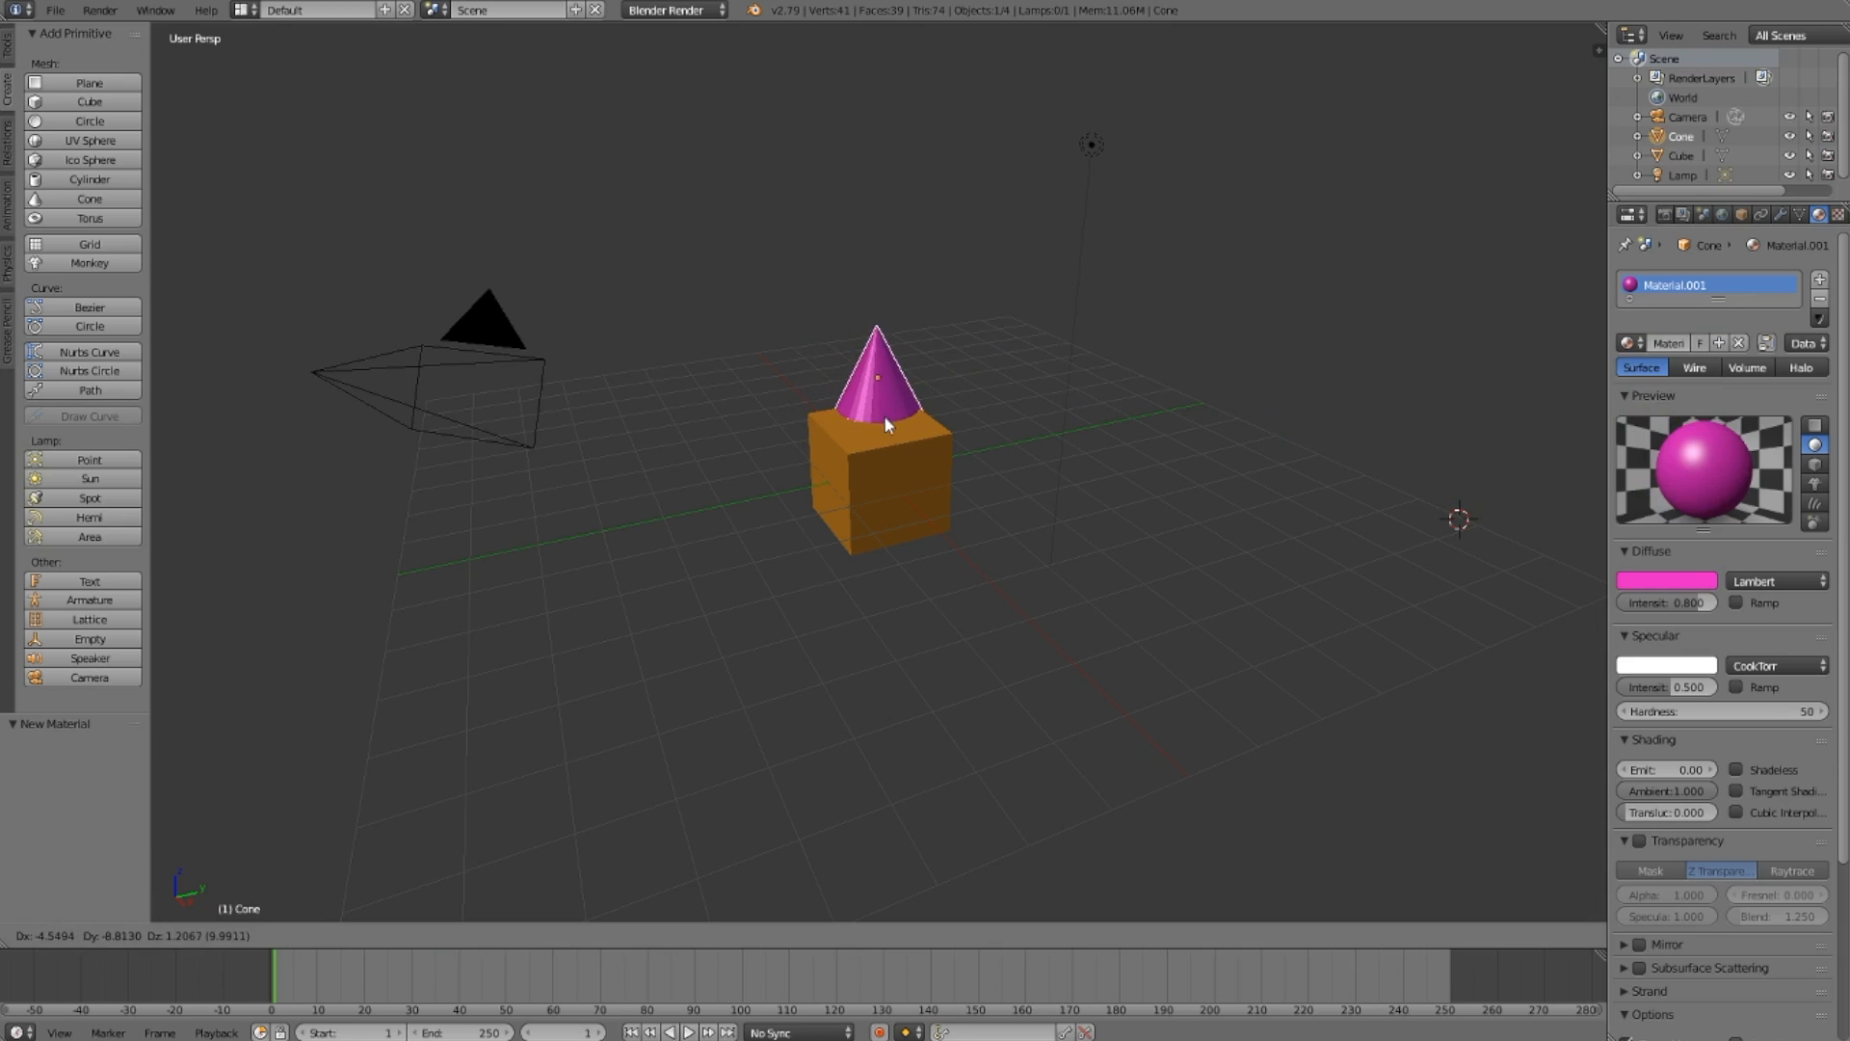
left_click(749, 492)
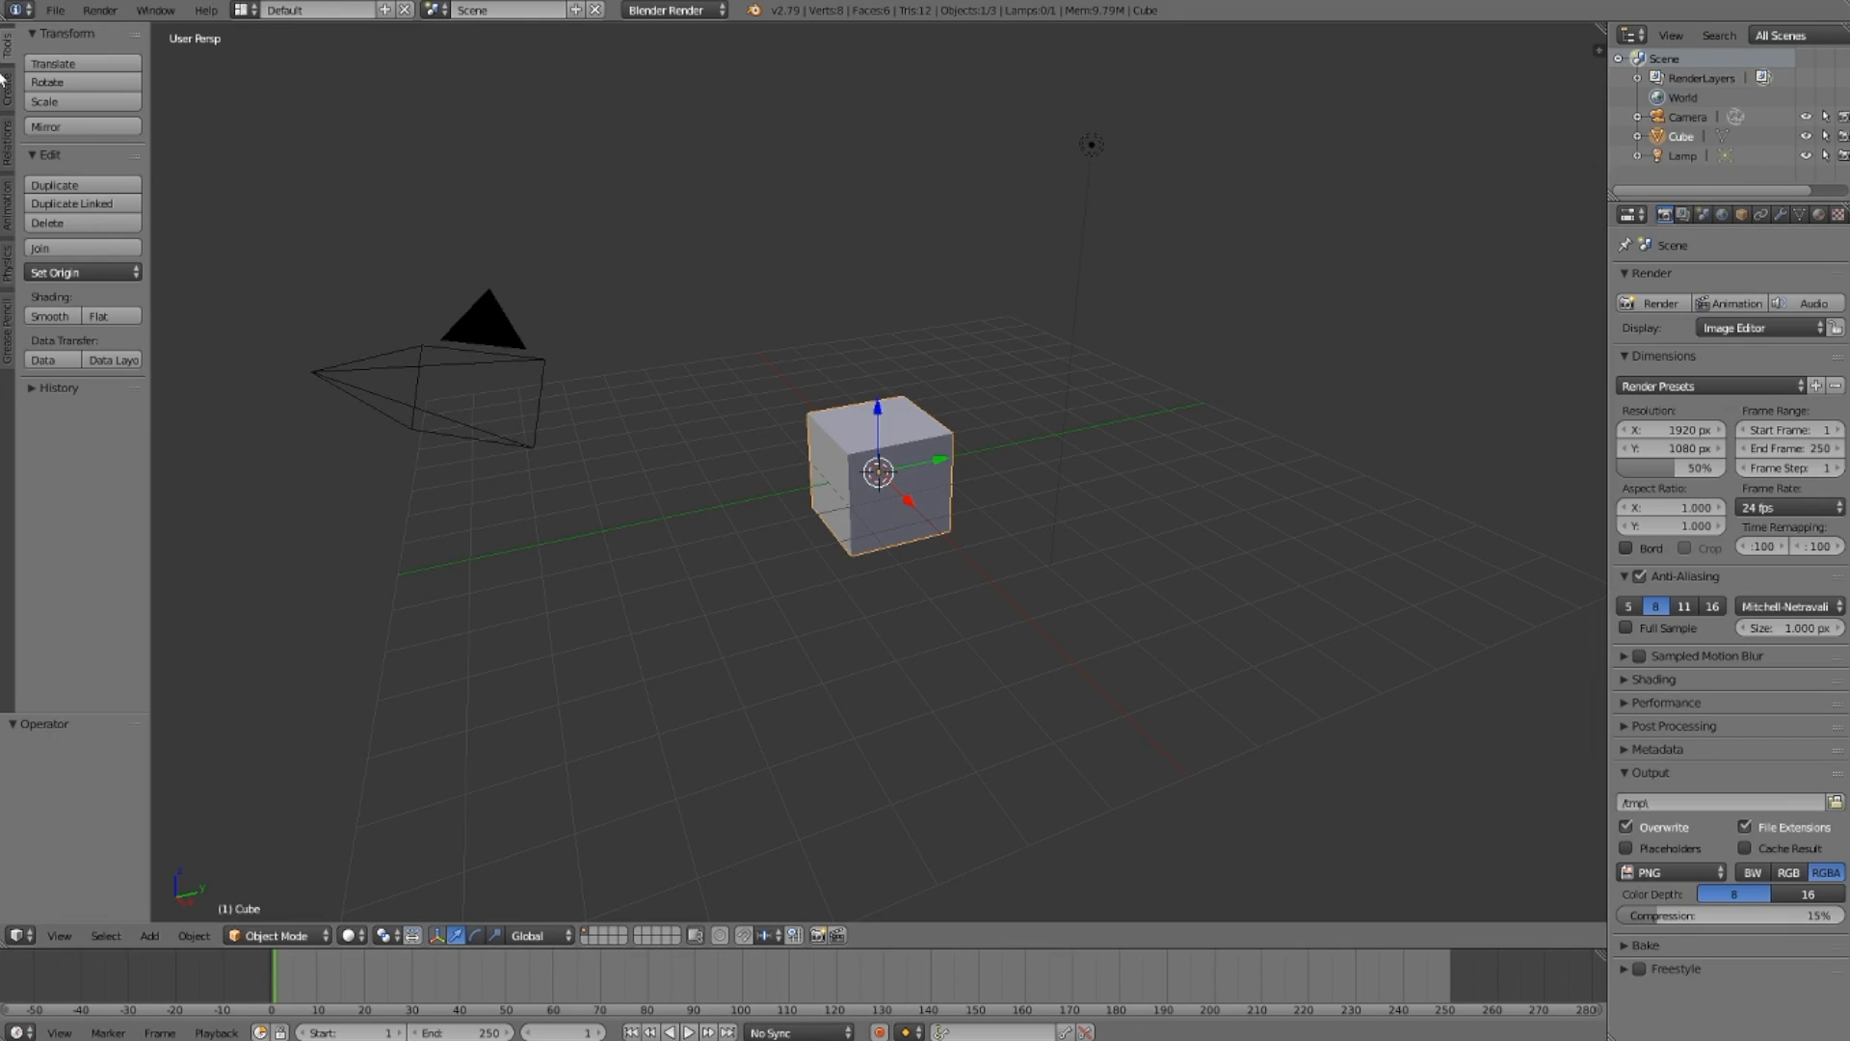
Step: Delete the default cube and add a cone mesh in its place
key("x")
left_click(872, 466)
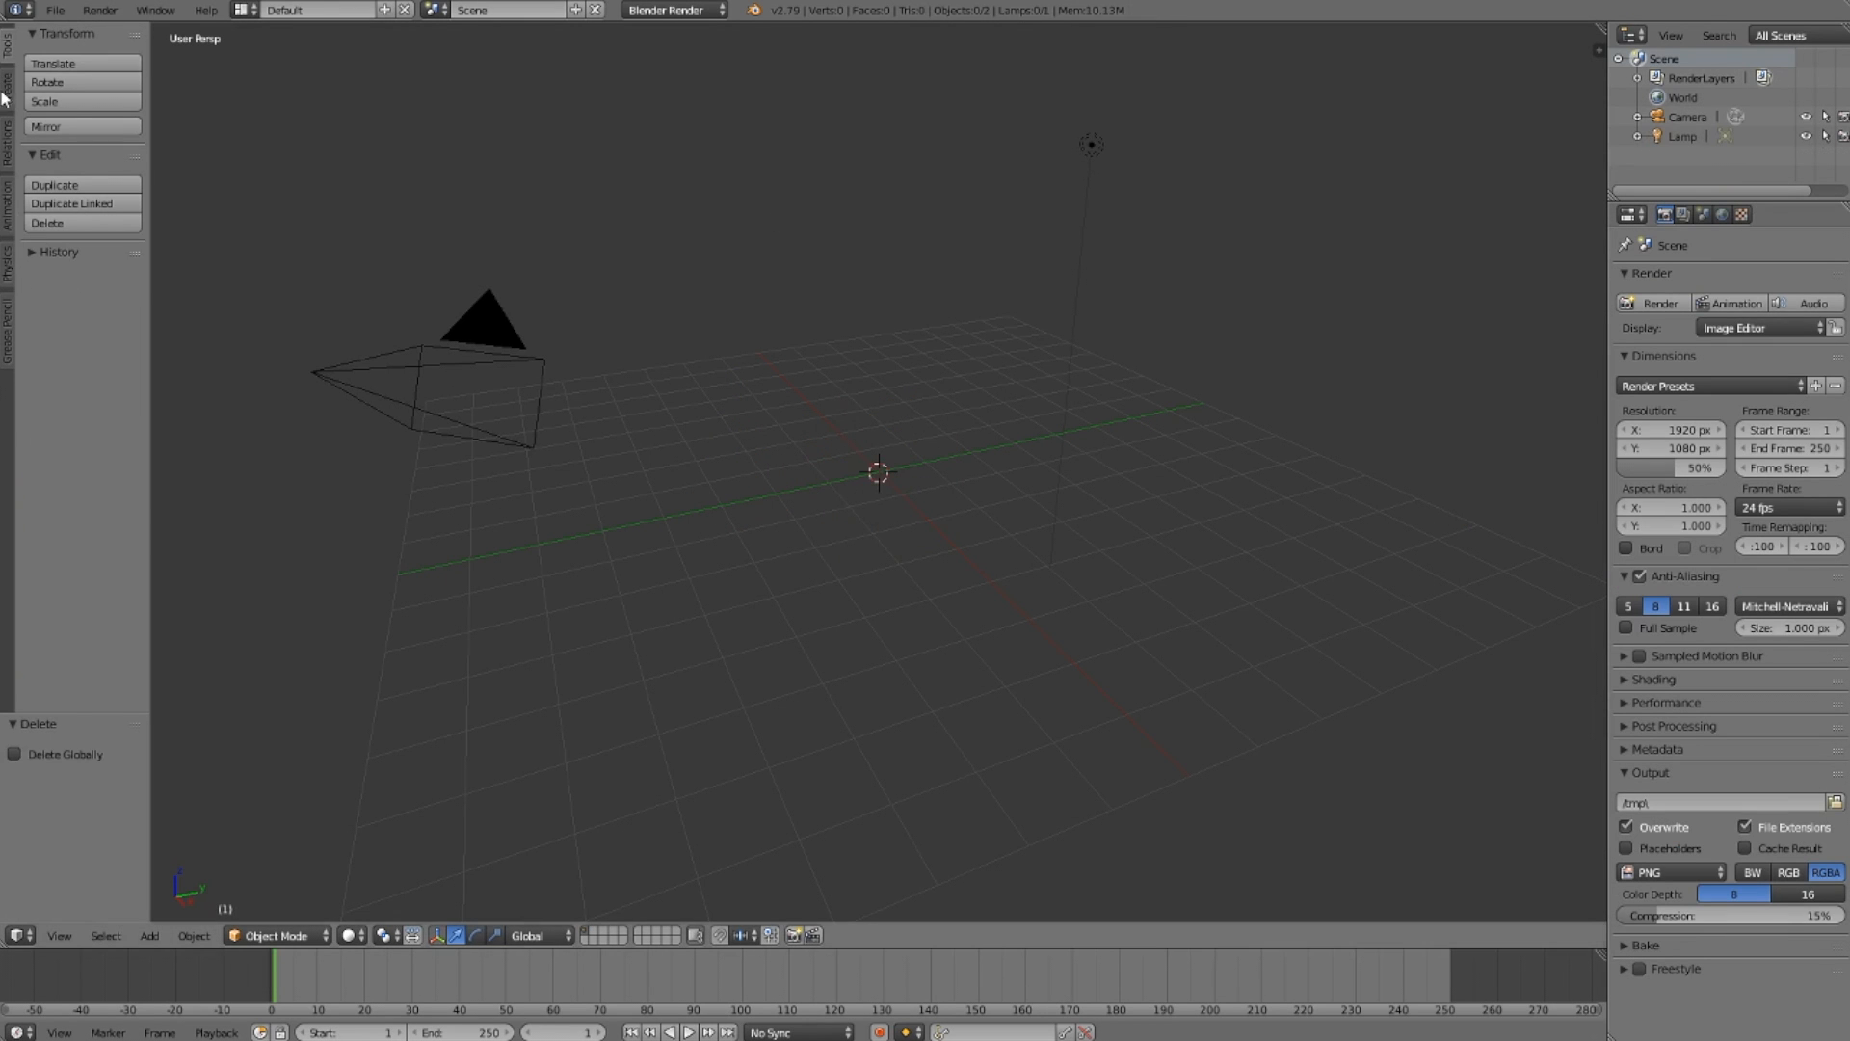
left_click(7, 89)
left_click(90, 199)
Step: Turn the cone upside down with a trackball rotation and raise it so its tip rests at the grid's centre
key("r")
key("r")
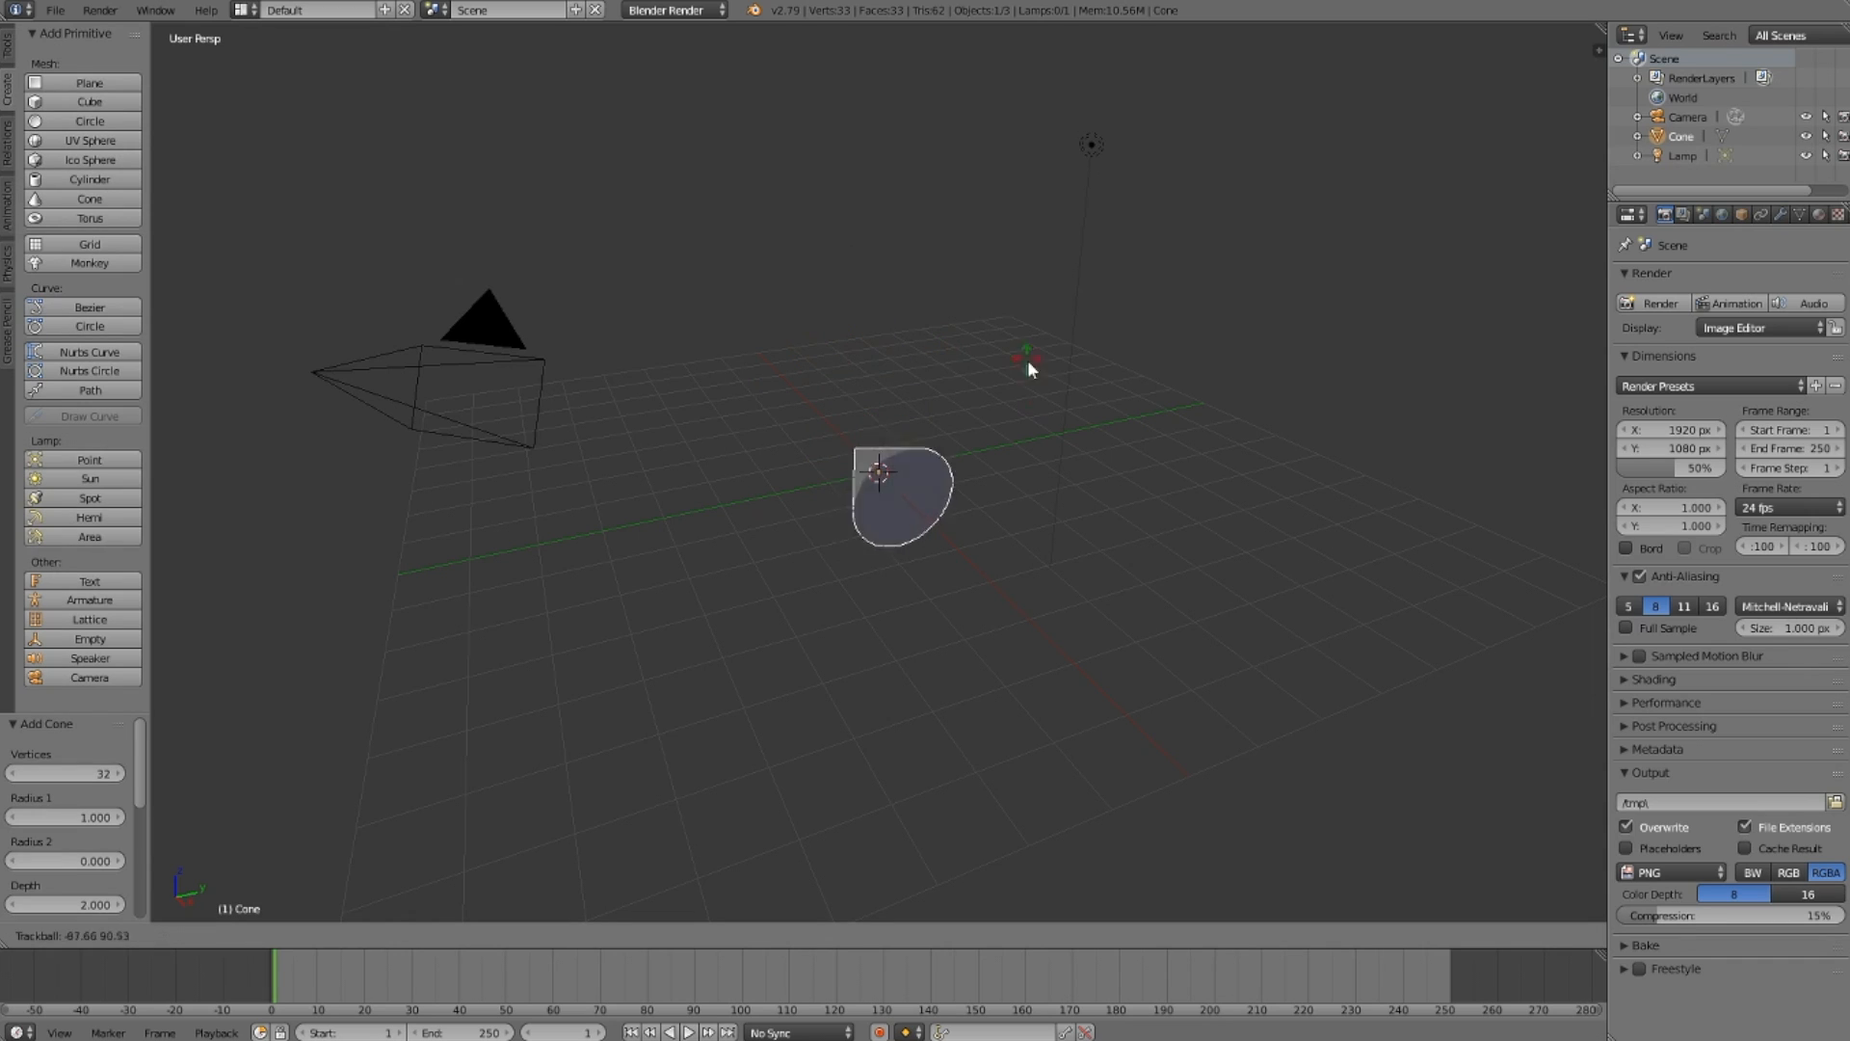
left_click(878, 203)
middle_click_drag(879, 204, 838, 168)
key("g")
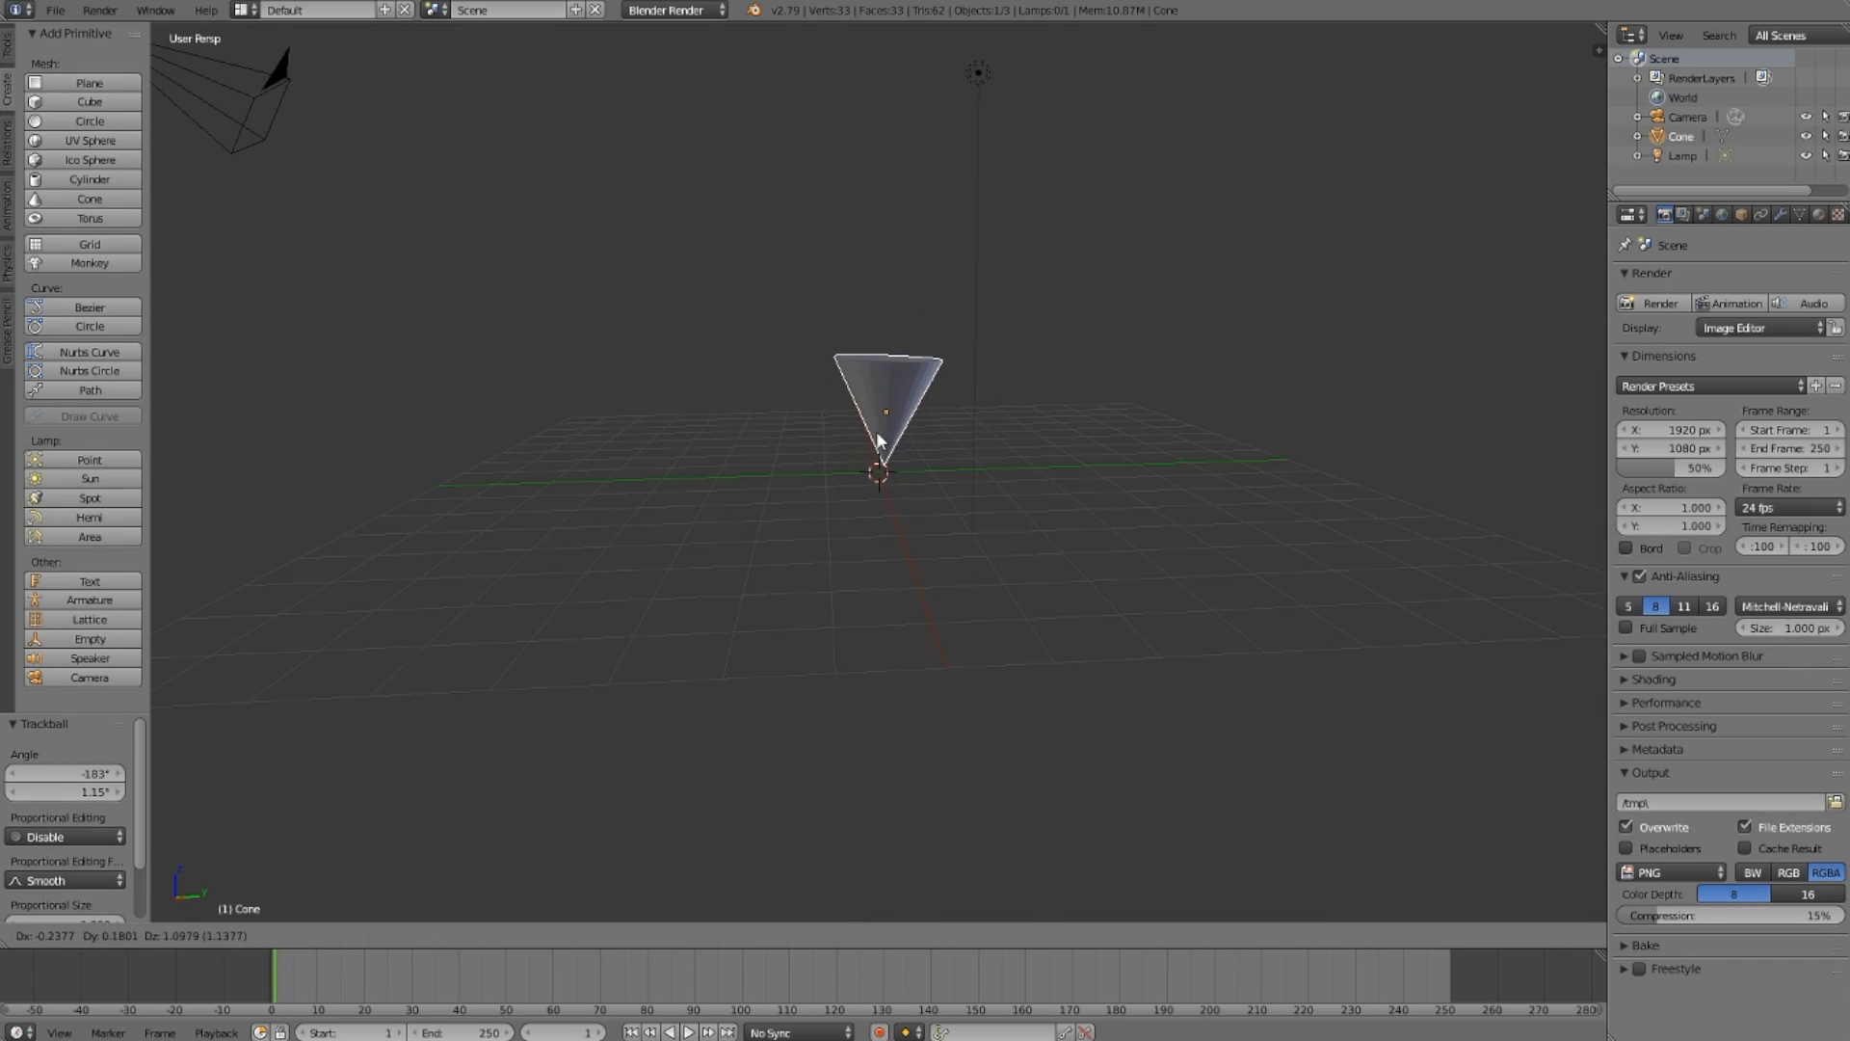
left_click(879, 413)
key("r")
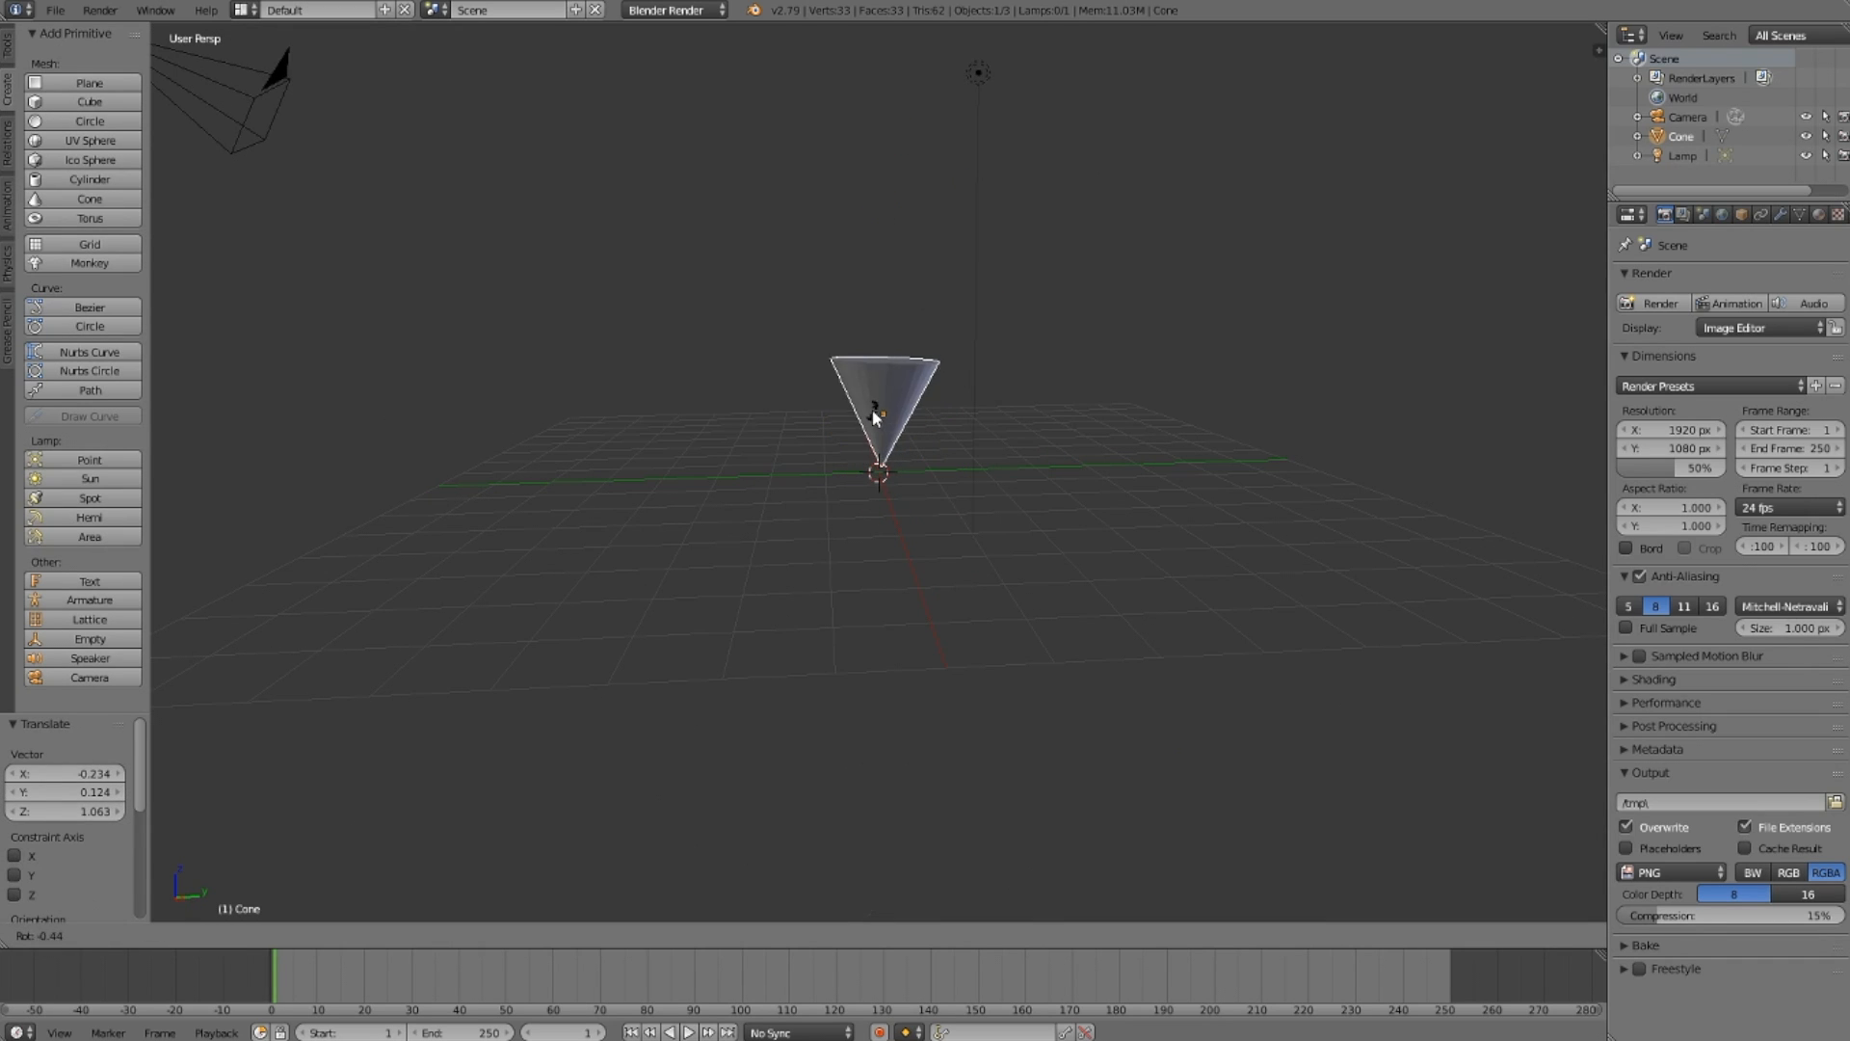
left_click(877, 412)
middle_click_drag(879, 412, 883, 426)
Step: Create a new material for the cone and set its diffuse colour to a light waffle orange
left_click(1818, 214)
left_click(1698, 345)
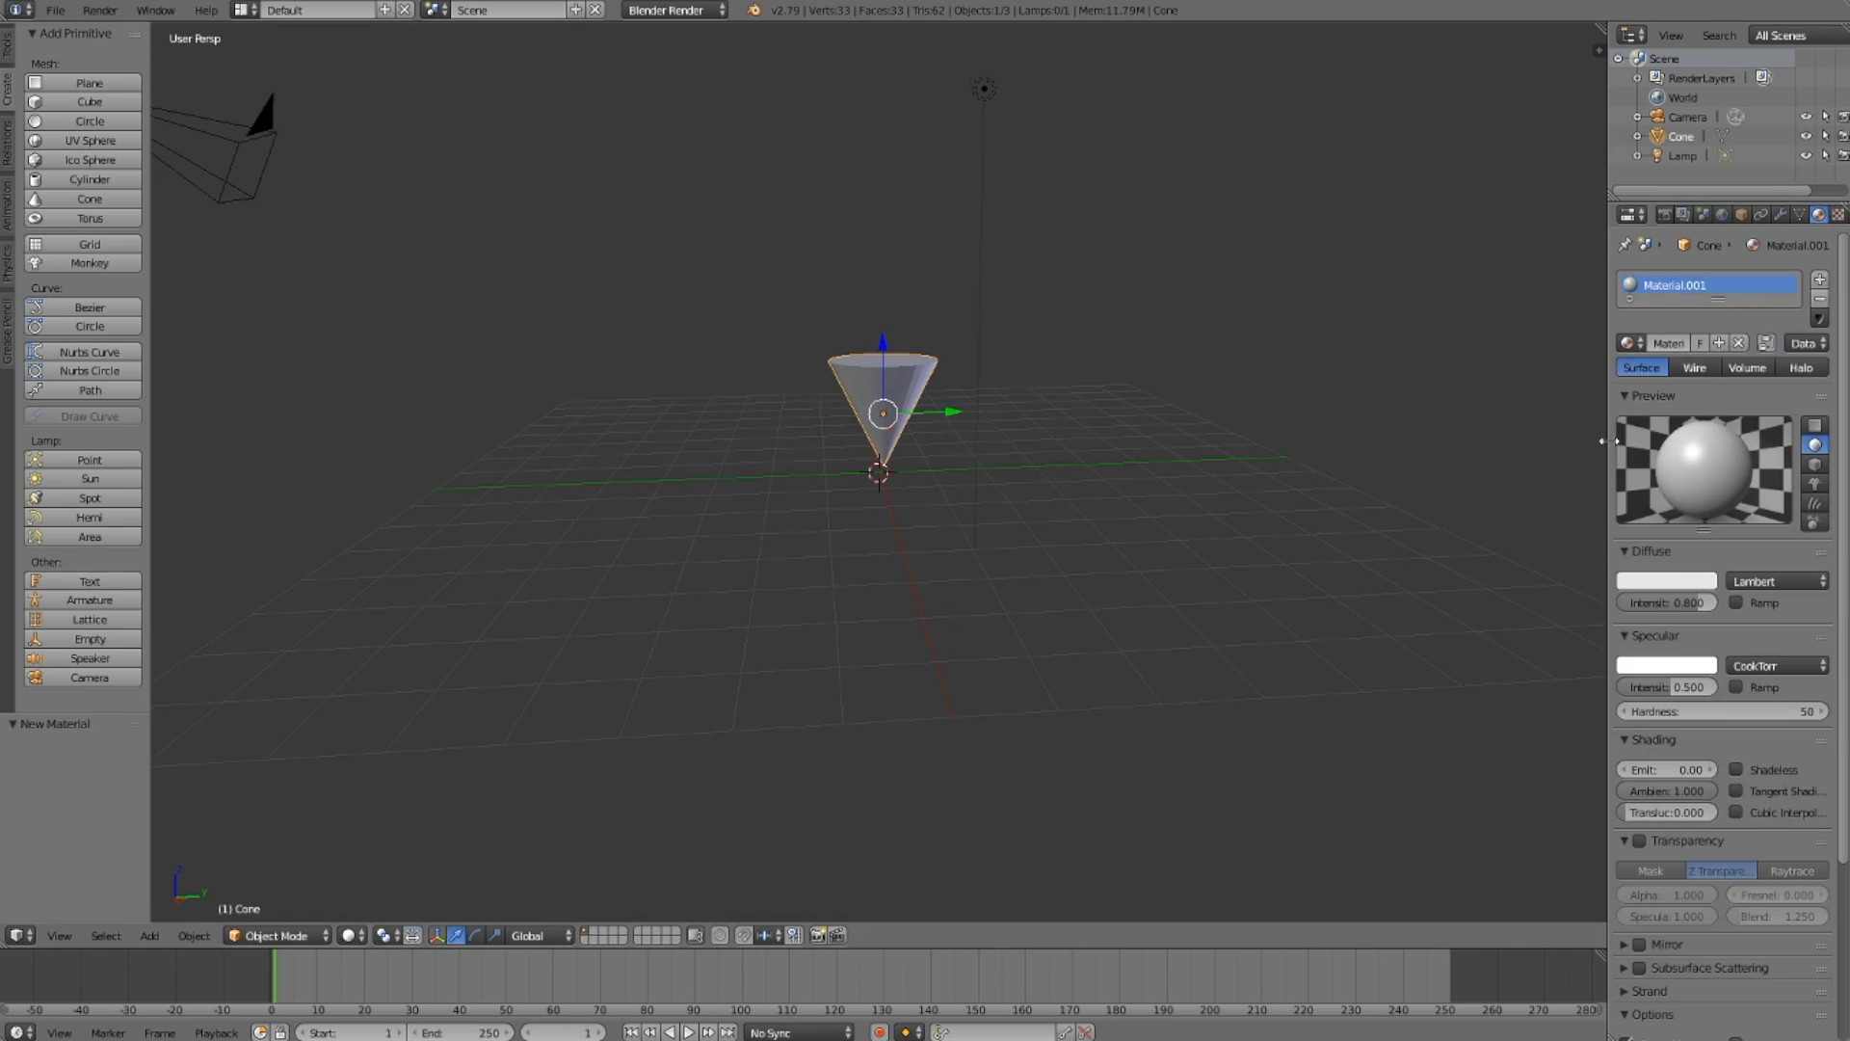
left_click(1682, 582)
left_click(1569, 406)
mouse_move(1569, 406)
left_mouse_down()
mouse_move(1600, 435)
mouse_move(1587, 424)
left_mouse_up()
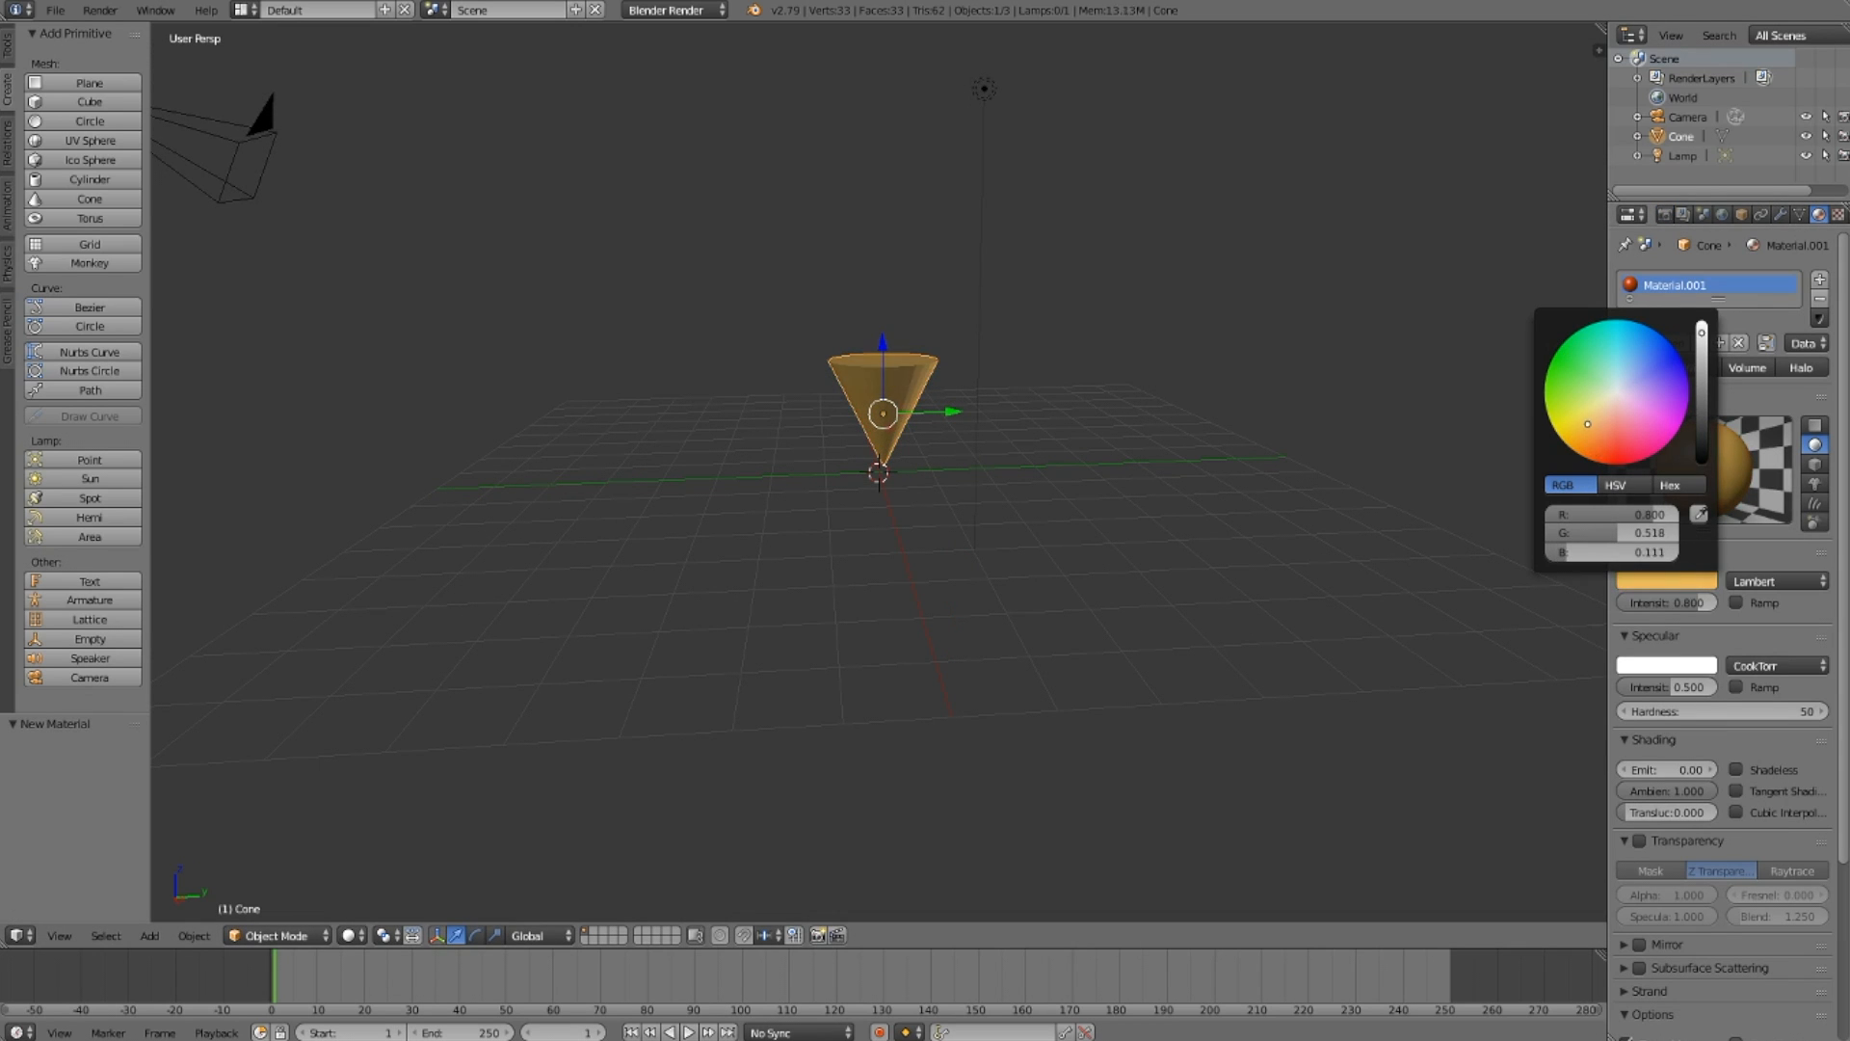
left_click(1311, 409)
Step: Add a UV sphere, place it on the cone's open end and scale it up to about 1.2
middle_click_drag(1311, 416, 1301, 439)
left_click(90, 145)
key("g")
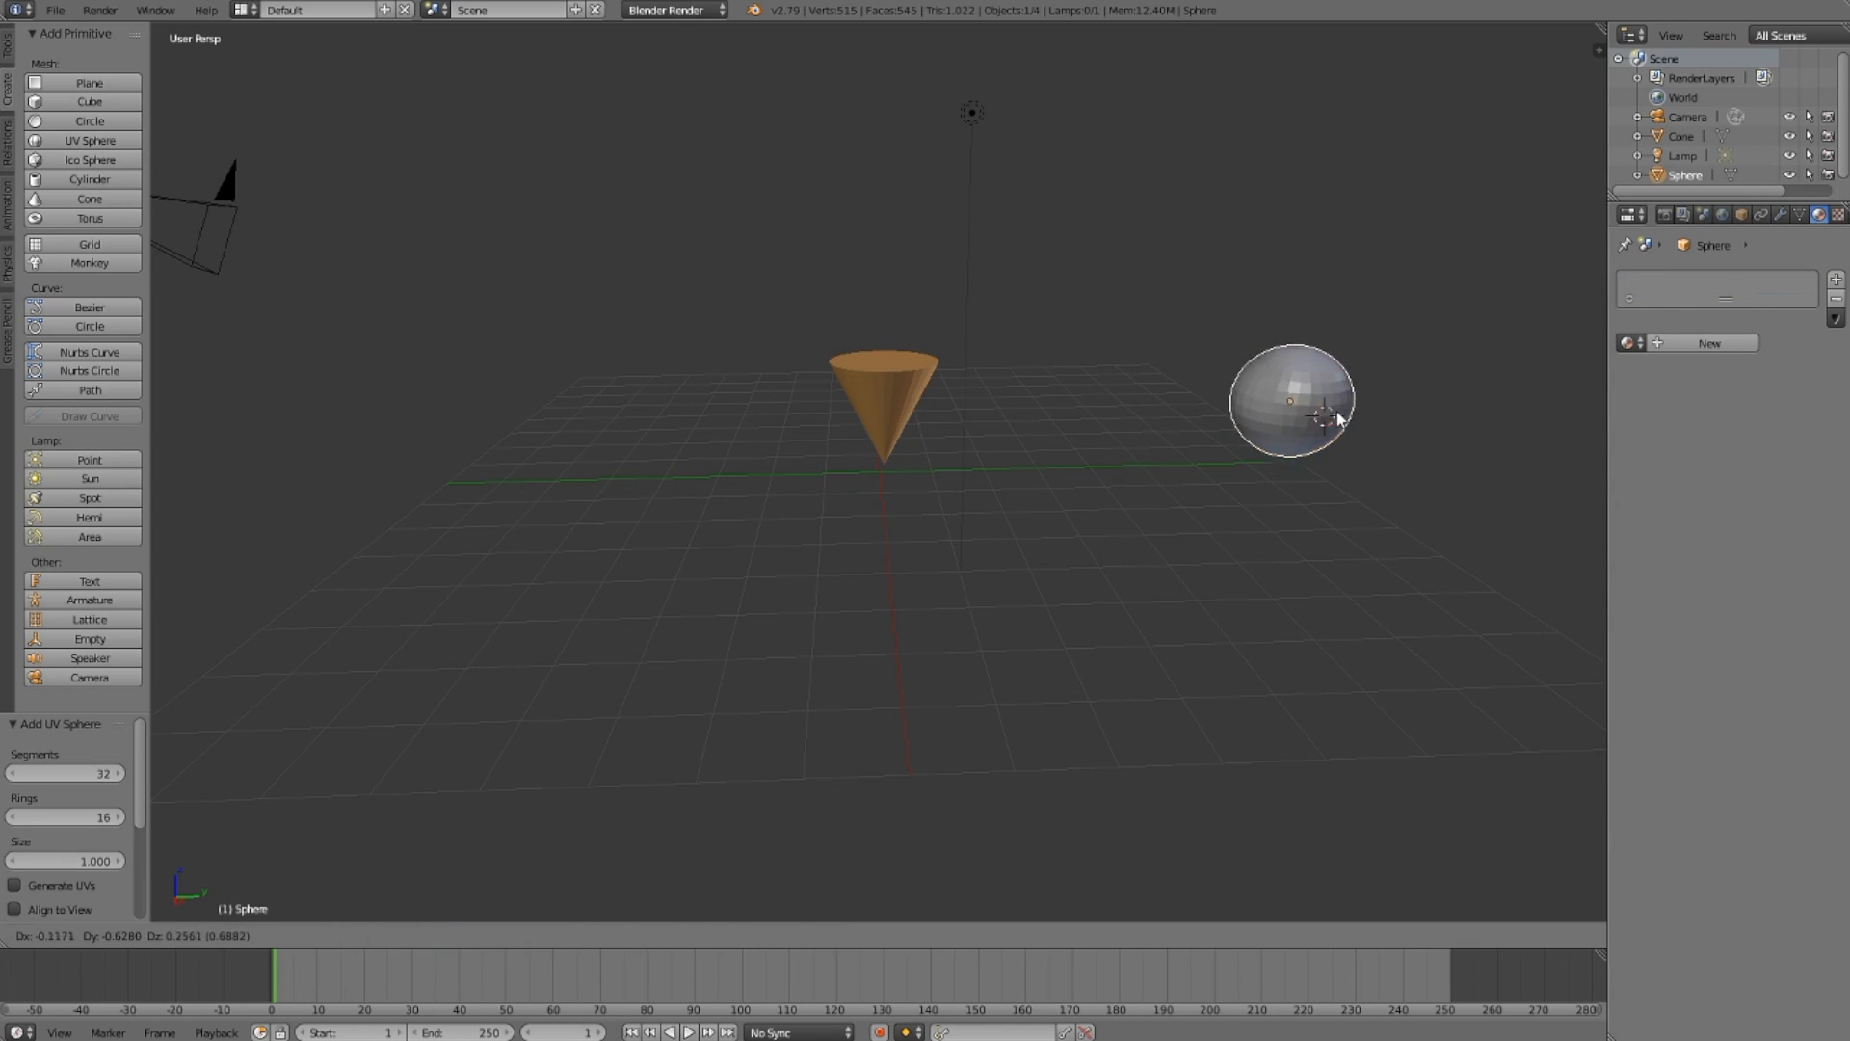
left_click(938, 328)
middle_click_drag(656, 305, 1118, 311)
key("s")
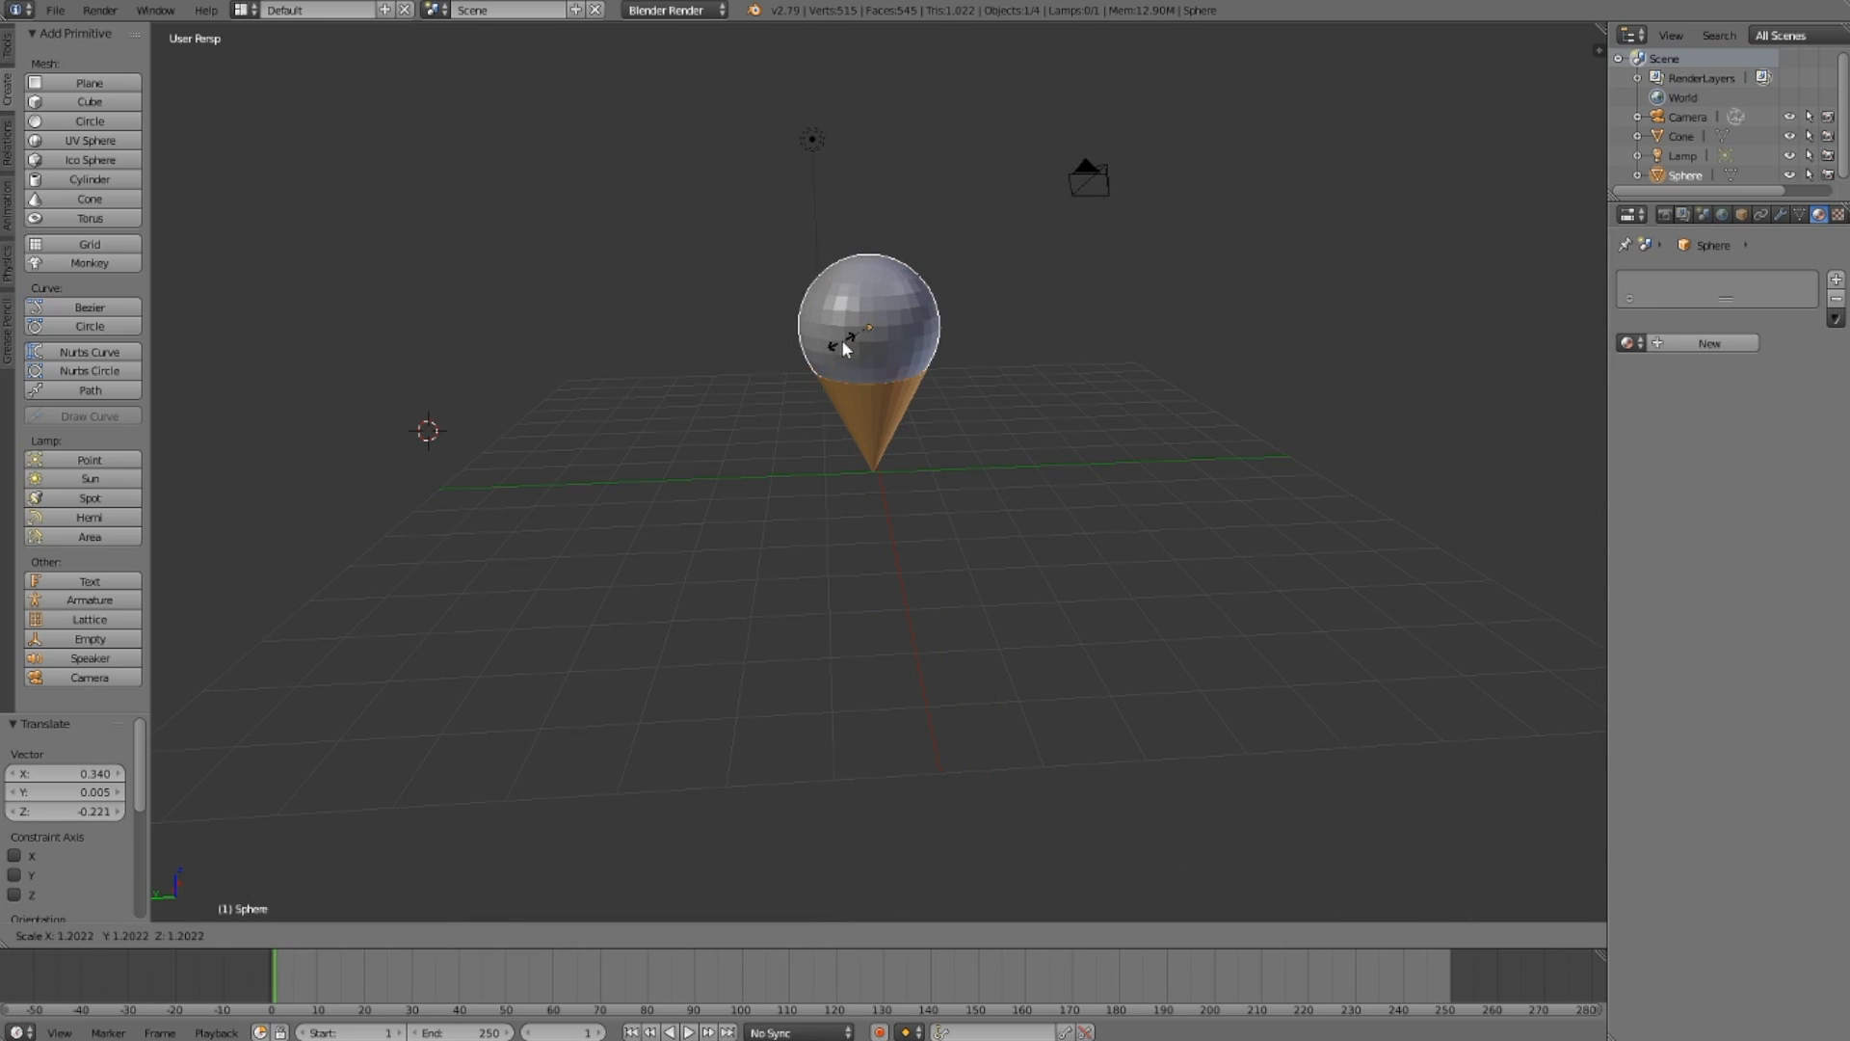
left_click(846, 349)
Step: Give the sphere a new material with a pink diffuse colour of R 0.800, G 0.244, B 0.505
left_click(1696, 344)
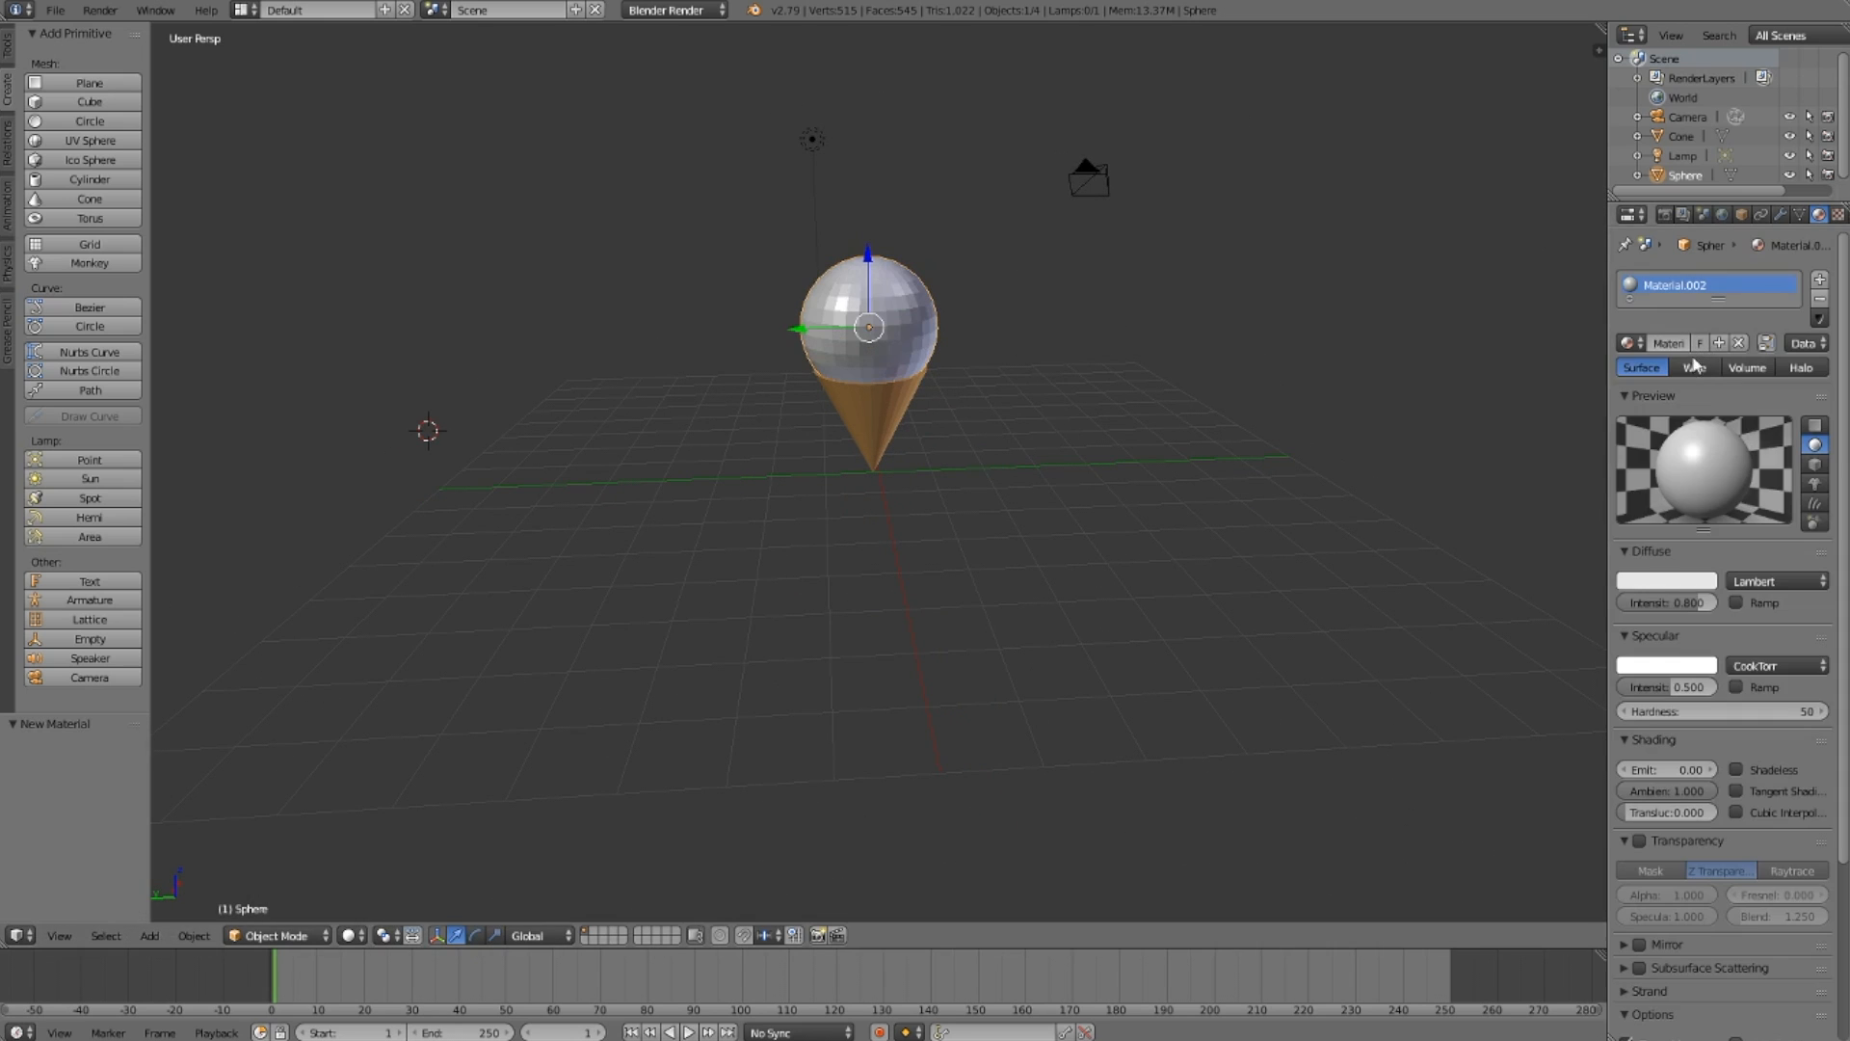
left_click(1662, 581)
left_click_drag(1620, 429, 1632, 417)
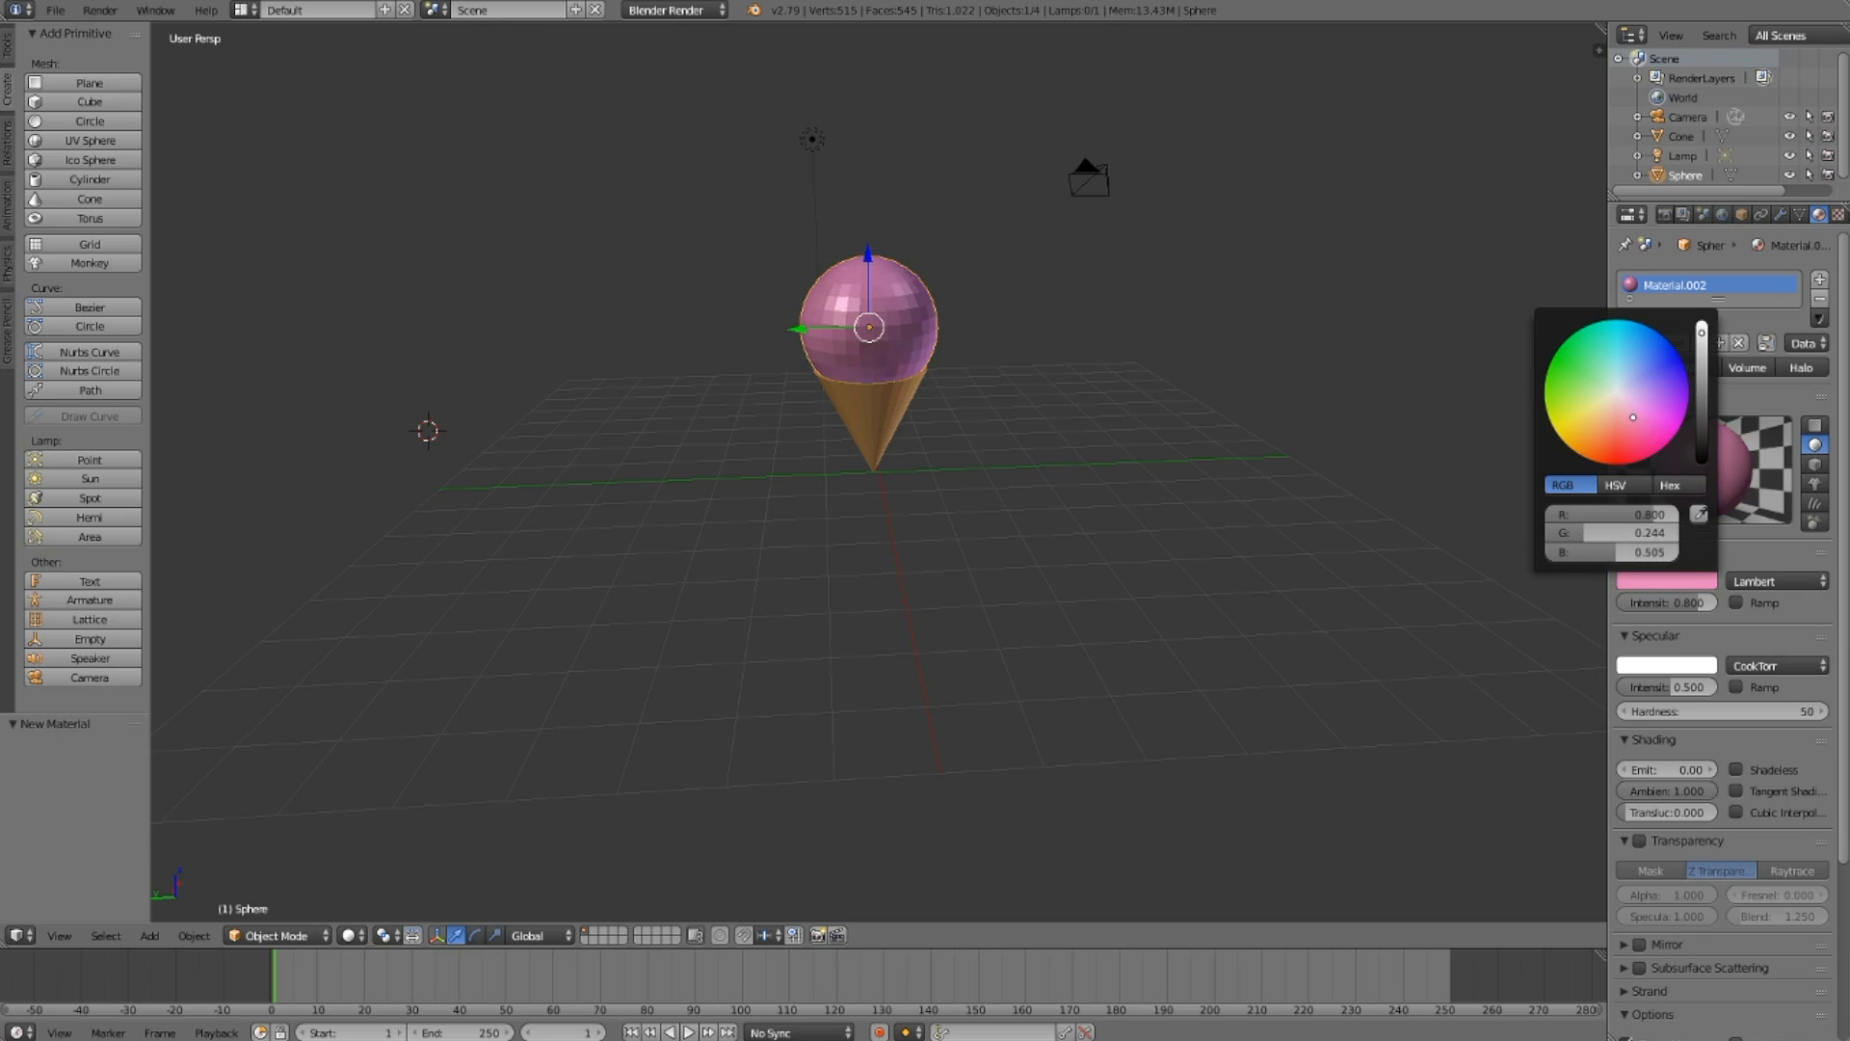
left_click(1380, 407)
Step: Move the sphere off the cone and shift the cone to the edge of the grid so they stand apart
key("g")
right_click_drag(856, 337, 1104, 321)
middle_click_drag(1118, 337, 1210, 378)
right_click_drag(862, 413, 402, 408)
right_click_drag(1093, 300, 953, 301)
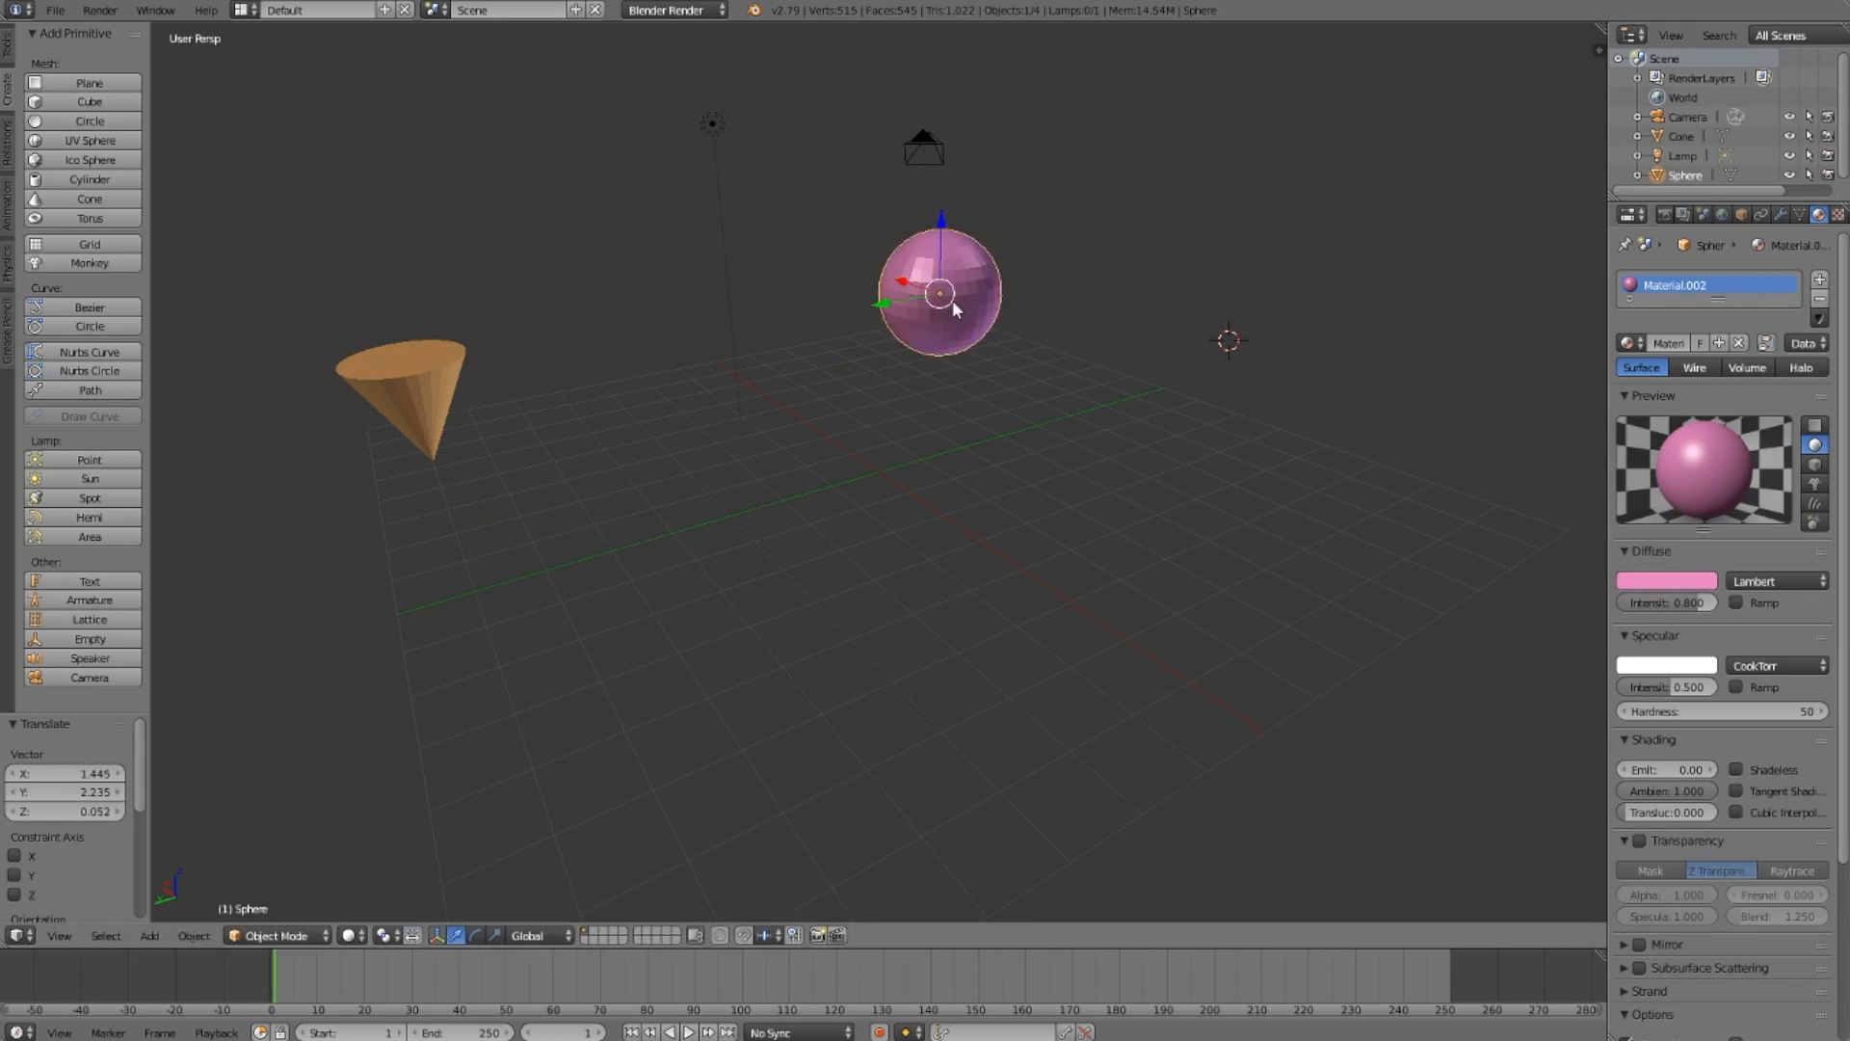
Step: Insert a starting keyframe at frame 1 for the cone and for the sphere
right_click(393, 428)
key("i")
left_click(407, 393)
right_click(887, 331)
key("i")
left_click(887, 330)
Step: At frame 59, move the cone to the centre of the grid and insert a keyframe for it
left_click(549, 976)
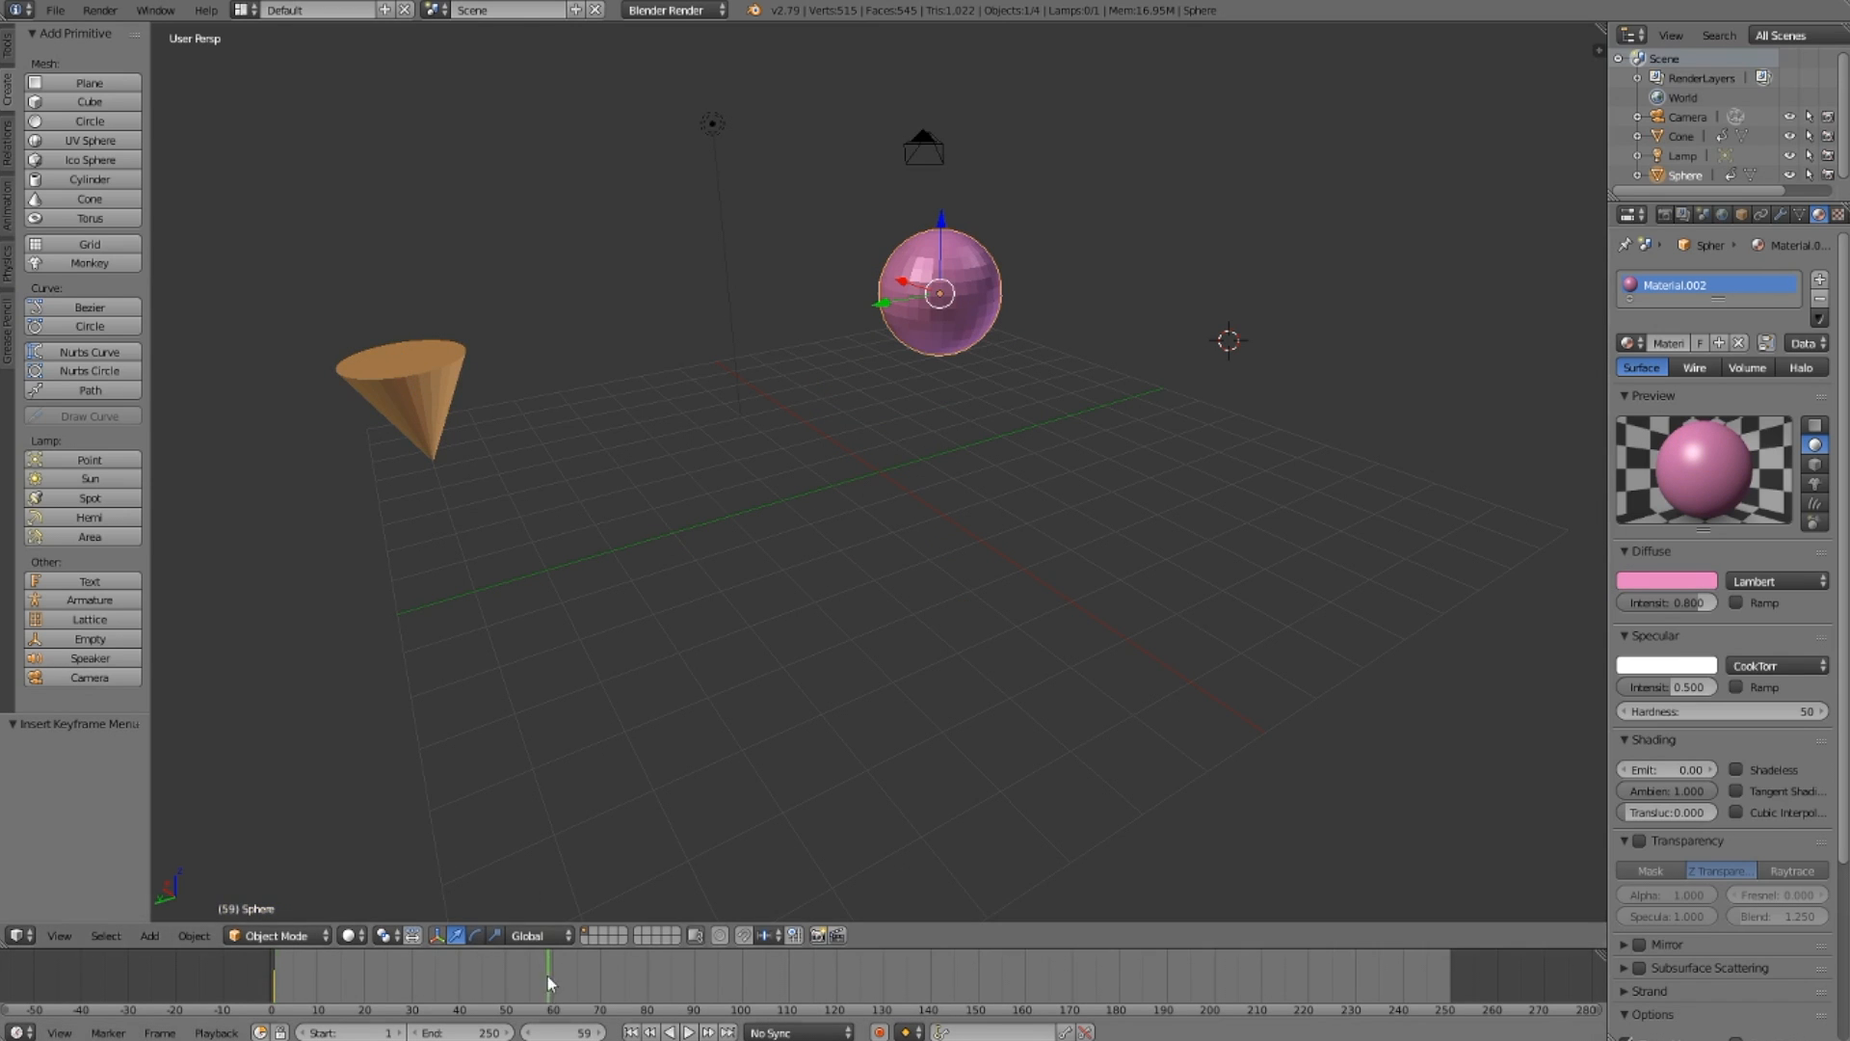
right_click_drag(434, 403, 789, 374)
left_click(868, 418)
key("i")
left_click(870, 417)
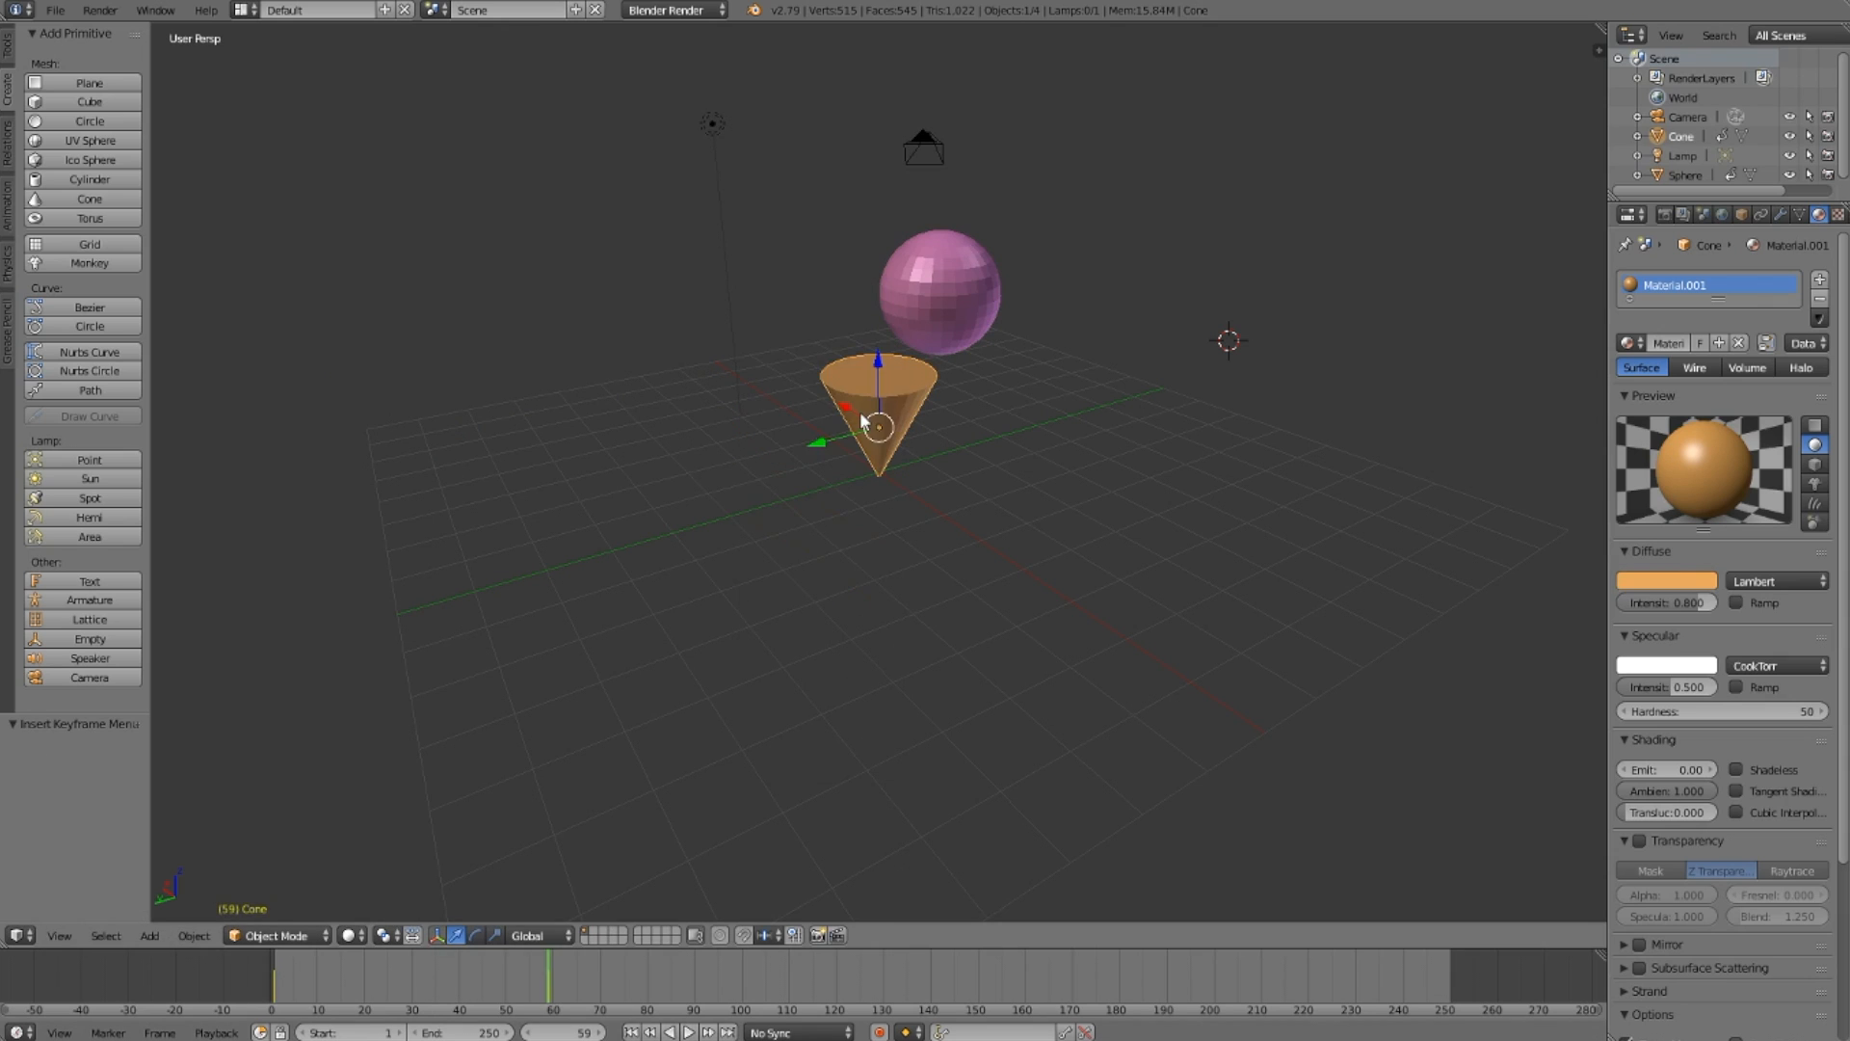
Step: Go to frame 99 and move the sphere until it floats above the cone, finishing with an X-axis move
left_click(739, 983)
right_click(951, 343)
middle_click_drag(951, 342, 1019, 218)
key("g")
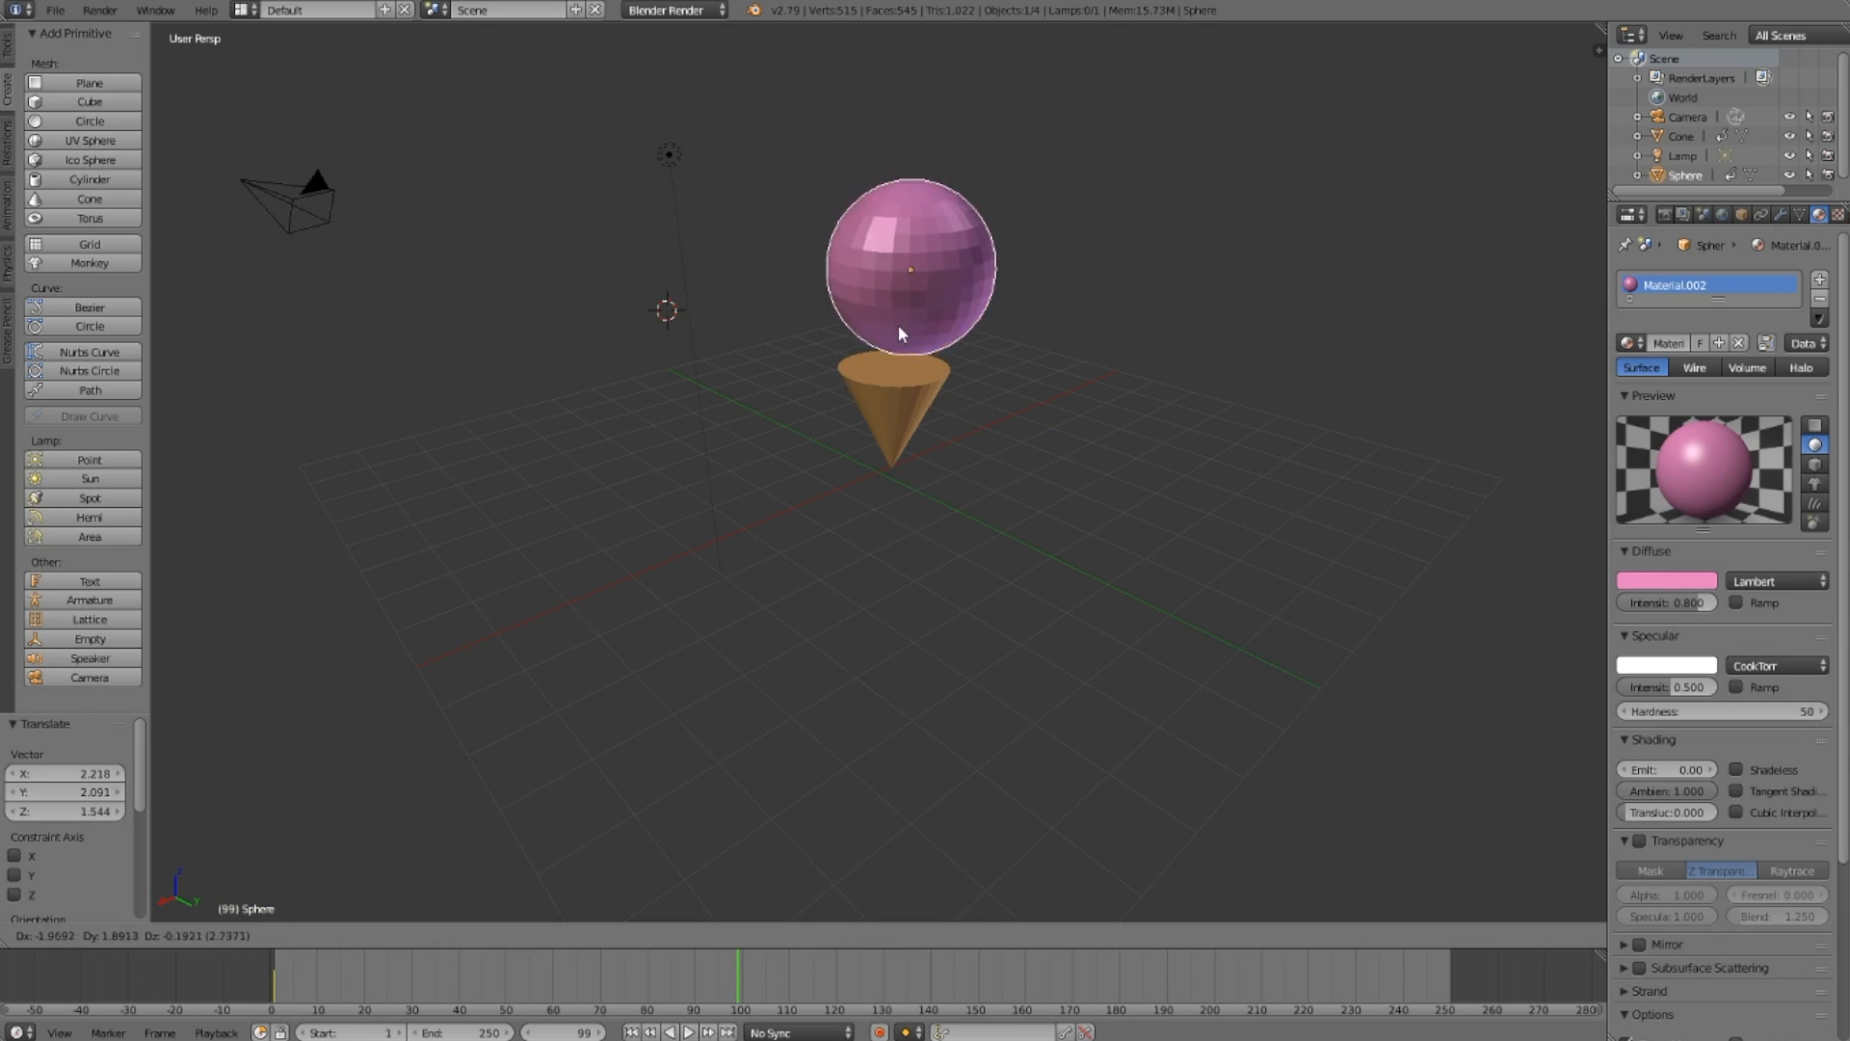
key("y")
middle_click_drag(876, 334, 873, 264)
left_click(873, 264)
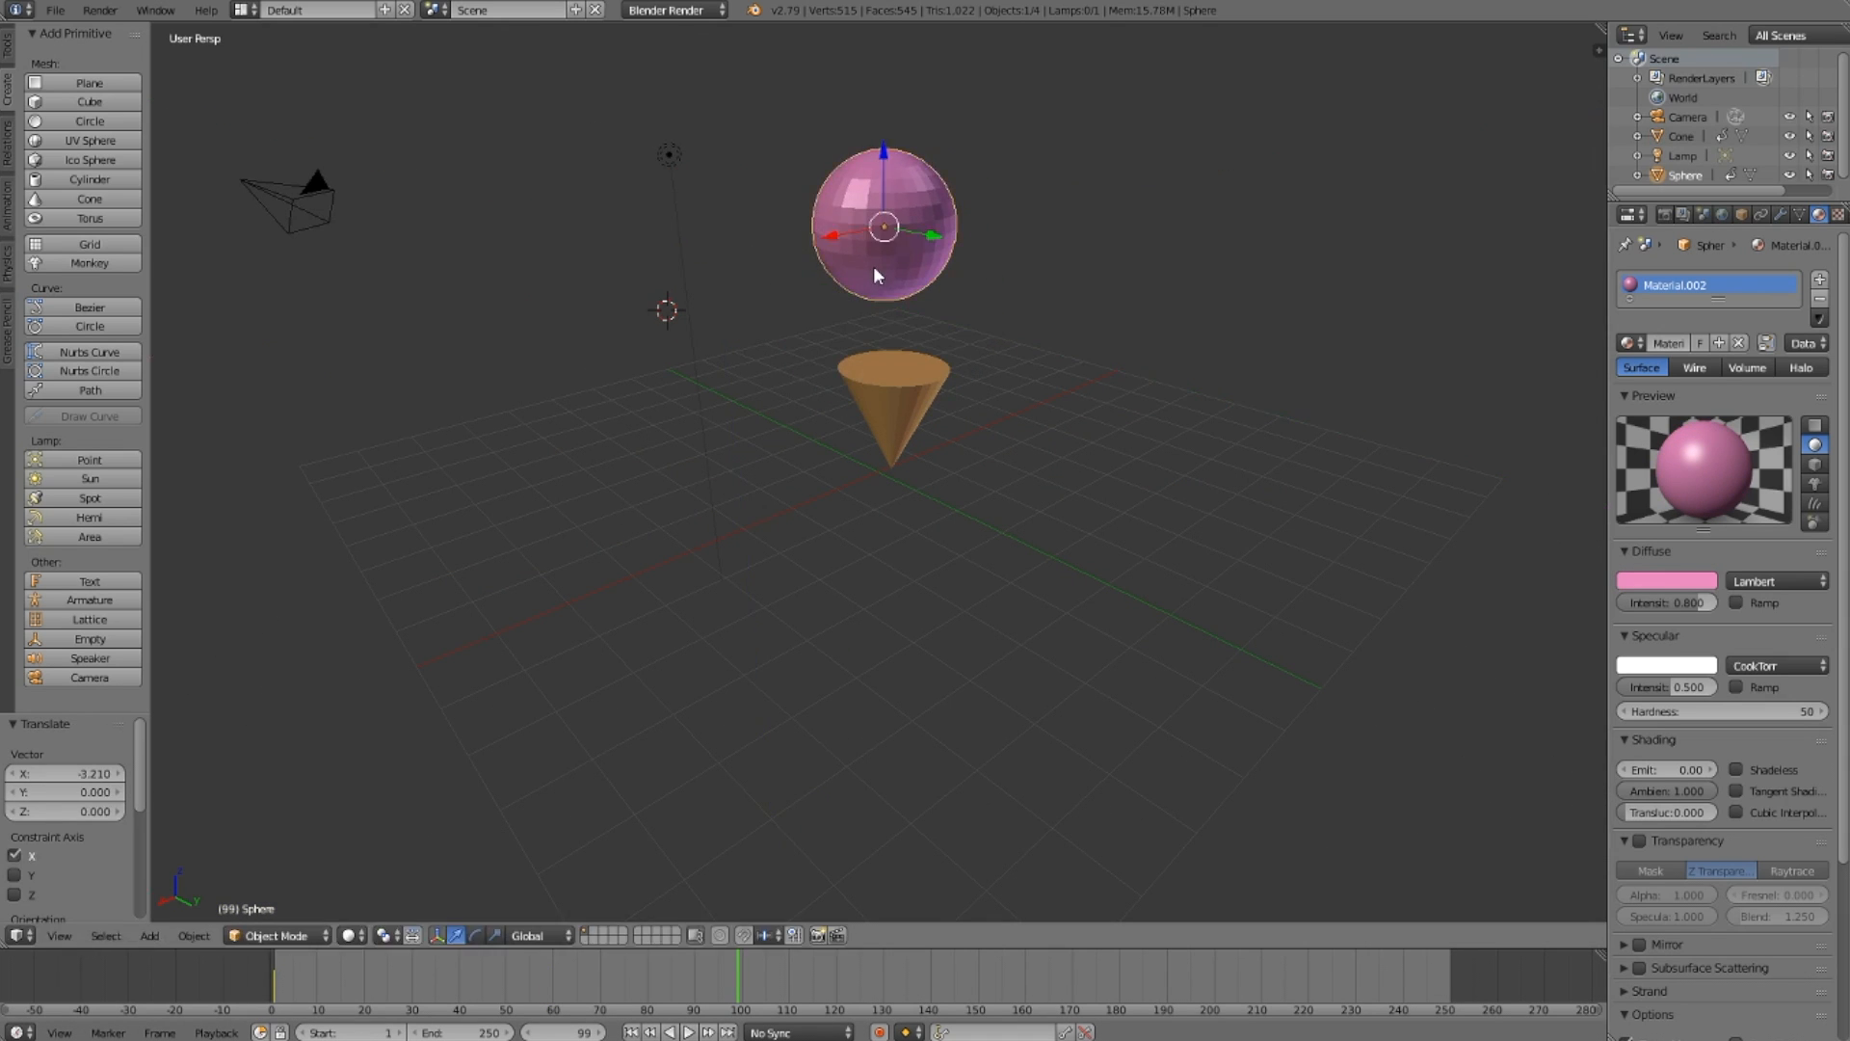
Step: Lower the sphere into the cone's opening and insert a keyframe for it at frame 99
key("g")
left_click(883, 355)
middle_click_drag(883, 355, 1079, 334)
key("g")
left_click(899, 331)
key("g")
left_click(871, 342)
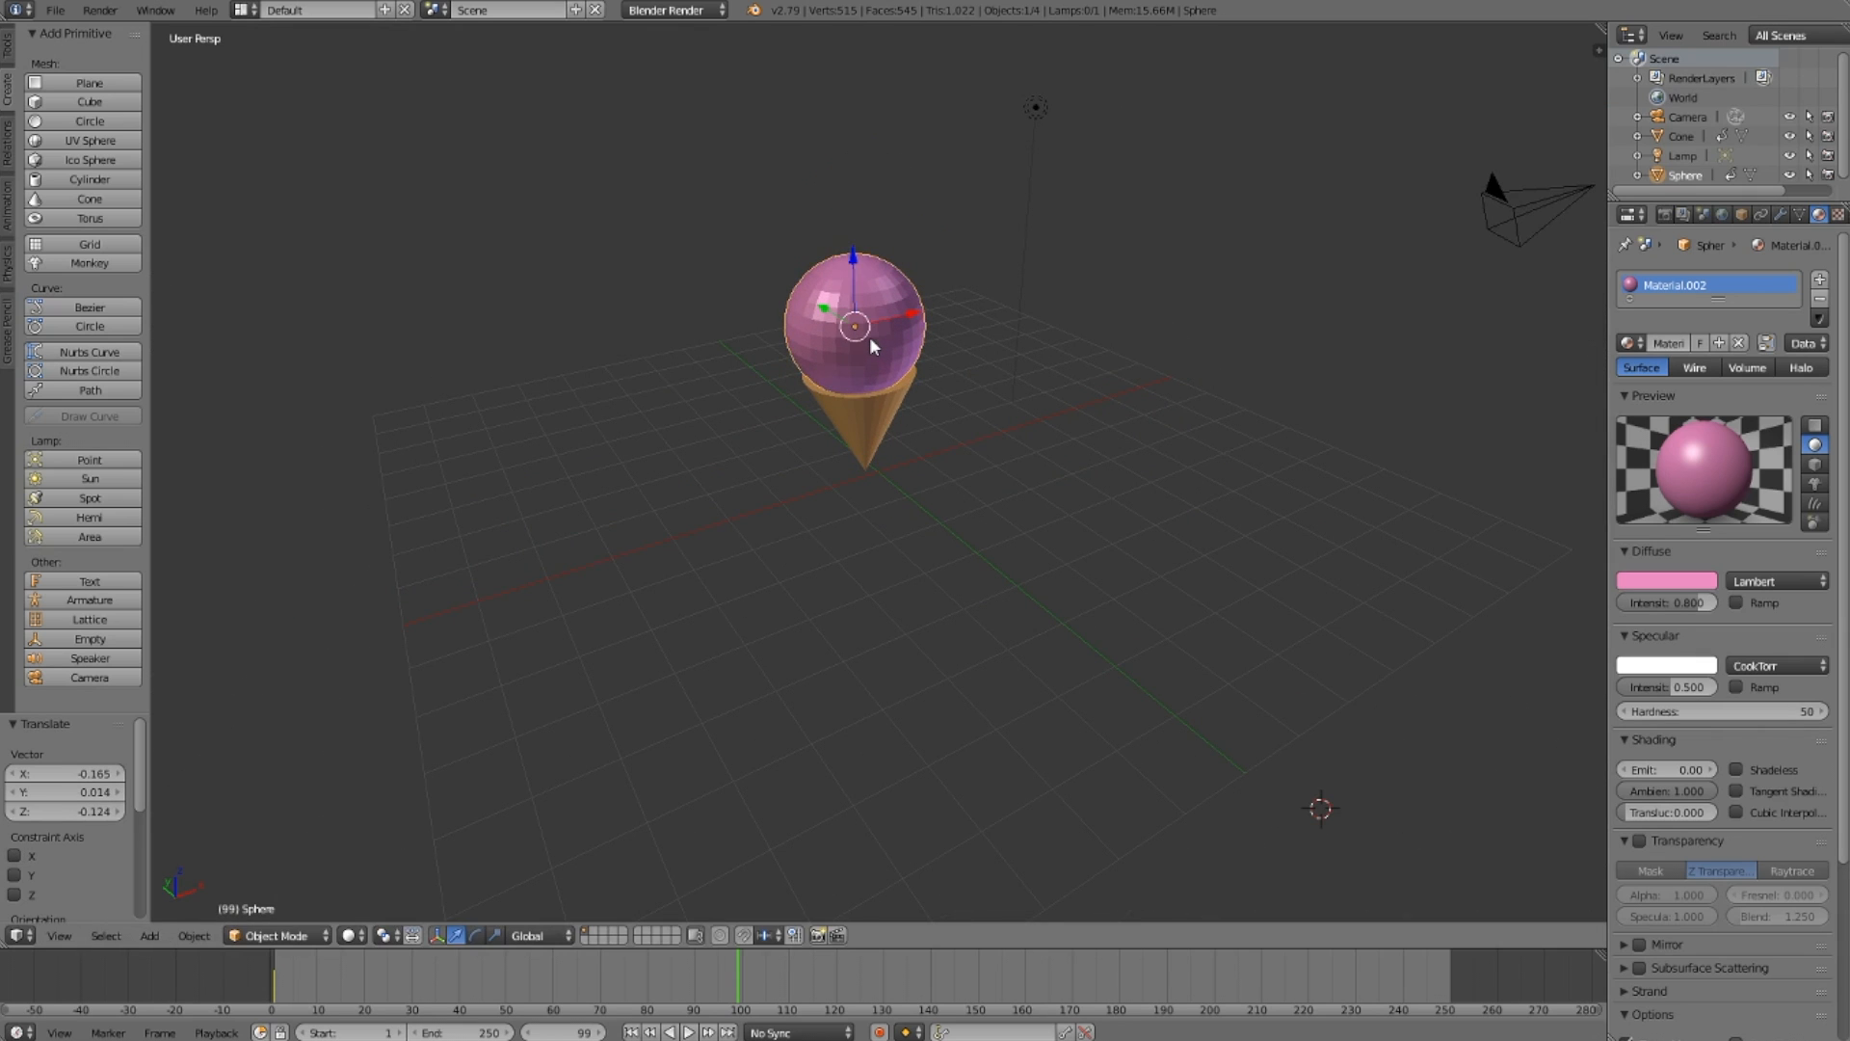
key("i")
left_click(871, 331)
Step: Check the camera view, nudge the sphere slightly on the cone and key its position again at frame 99
key("KP_0")
key("KP_0")
key("g")
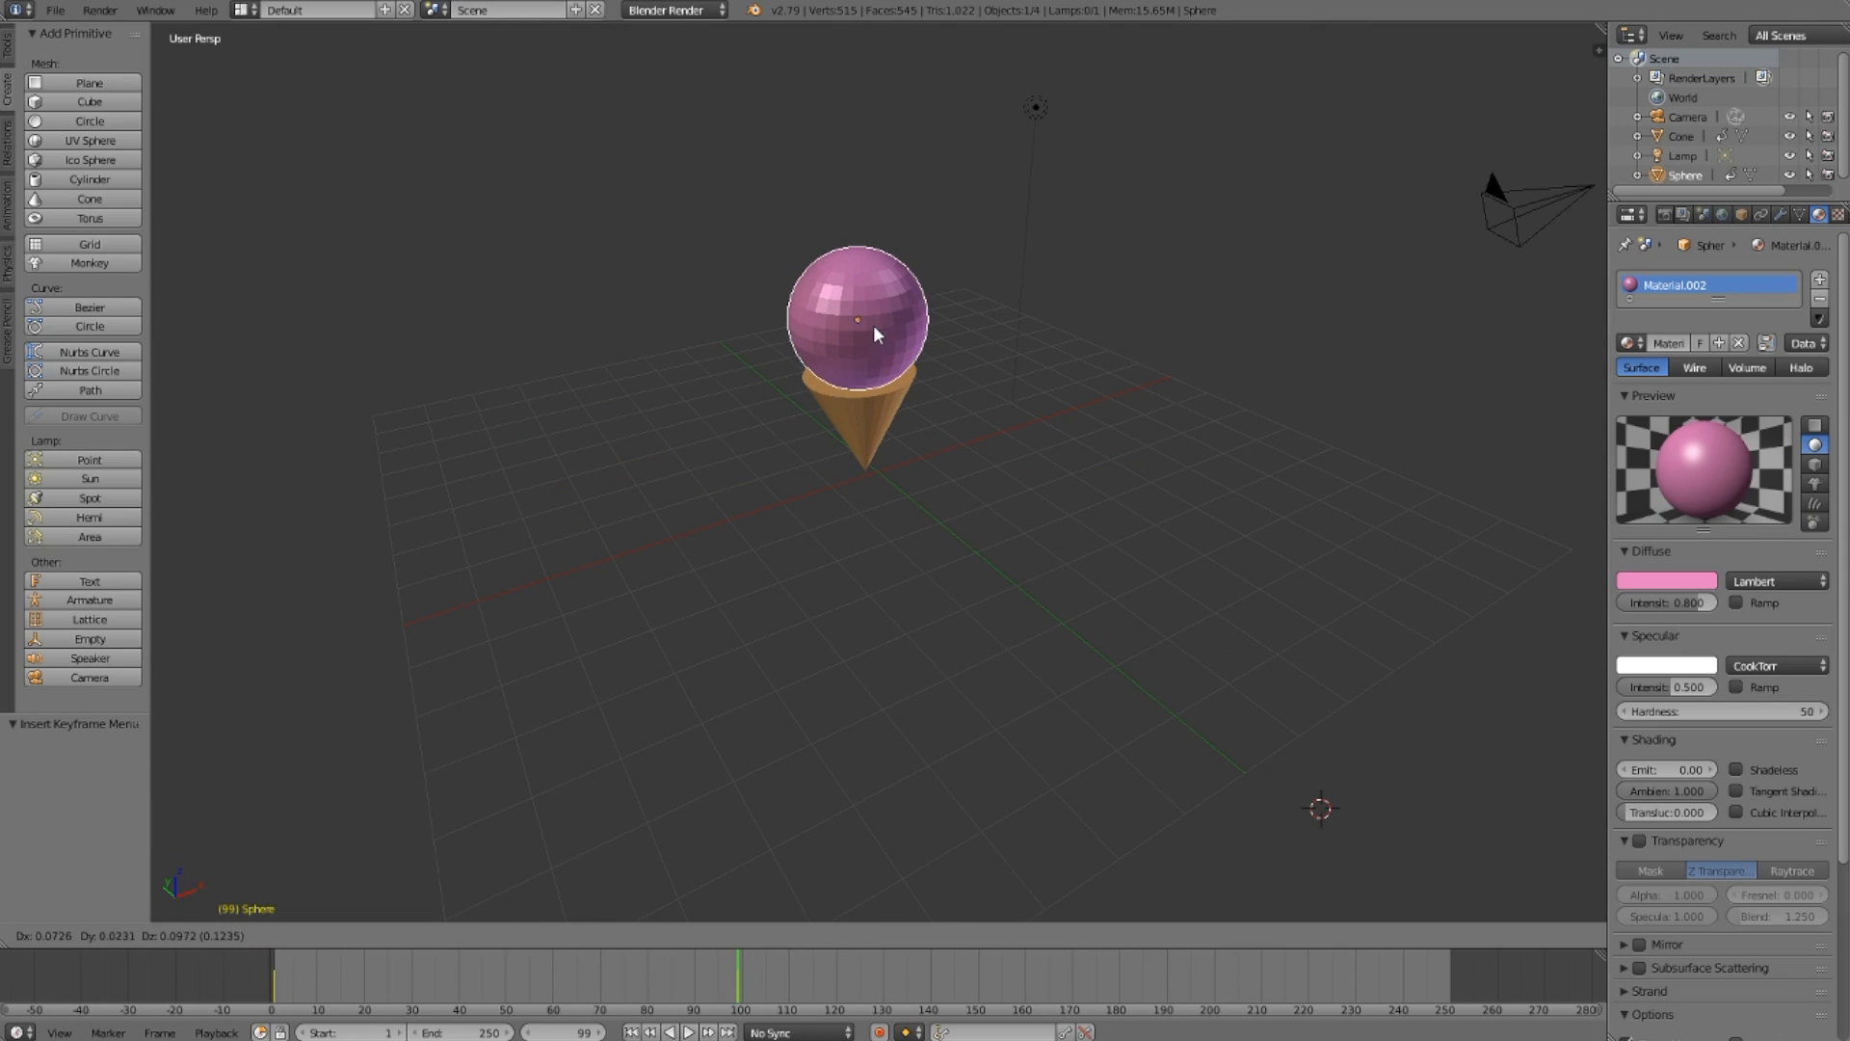
left_click(870, 325)
key("i")
left_click(870, 329)
Step: Move the camera up and back in two adjustments, checking the camera view after each one
middle_click_drag(873, 330, 1012, 356)
right_click(1204, 85)
key("g")
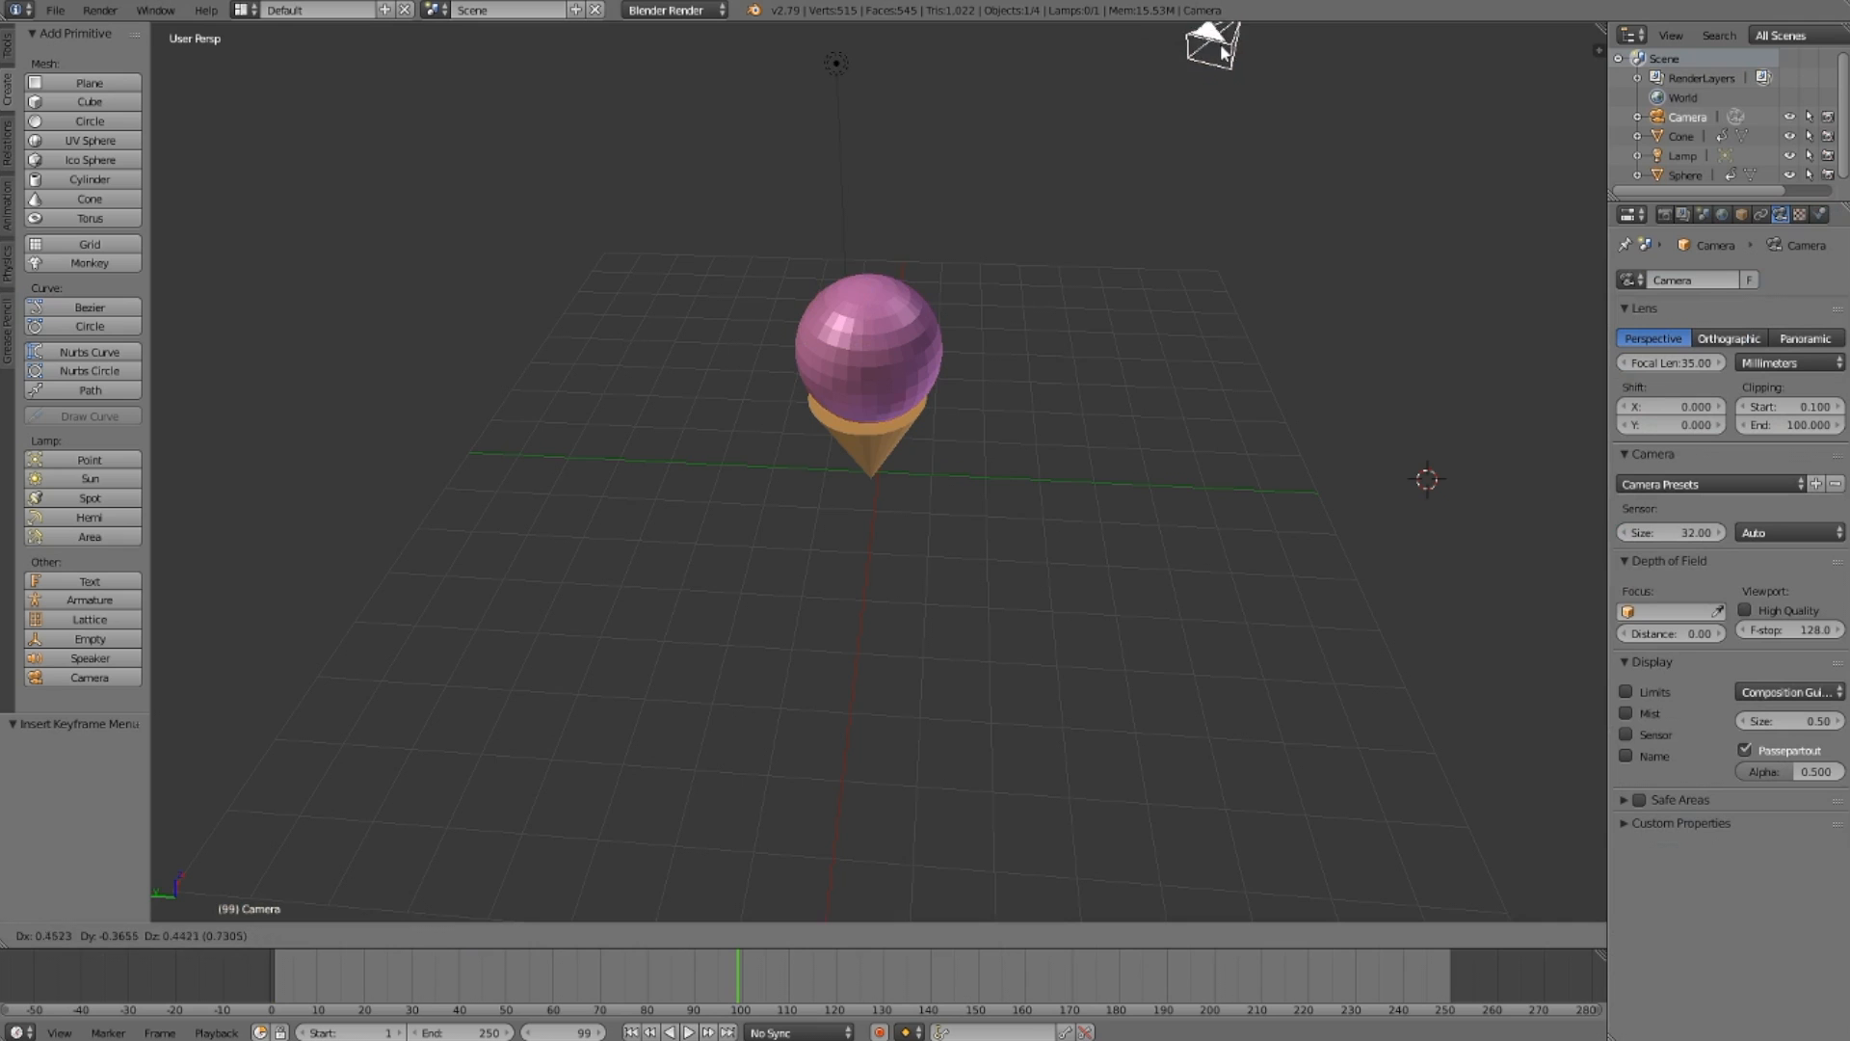
left_click(1229, 30)
key("KP_0")
key("KP_0")
scroll(1160, 152, "down", 2)
key("g")
left_click(1146, 114)
key("KP_0")
key("KP_0")
Step: Centre the sphere over the cone from the front and update its keyframe at frame 99
middle_click_drag(1041, 359, 881, 359)
right_click(879, 359)
key("g")
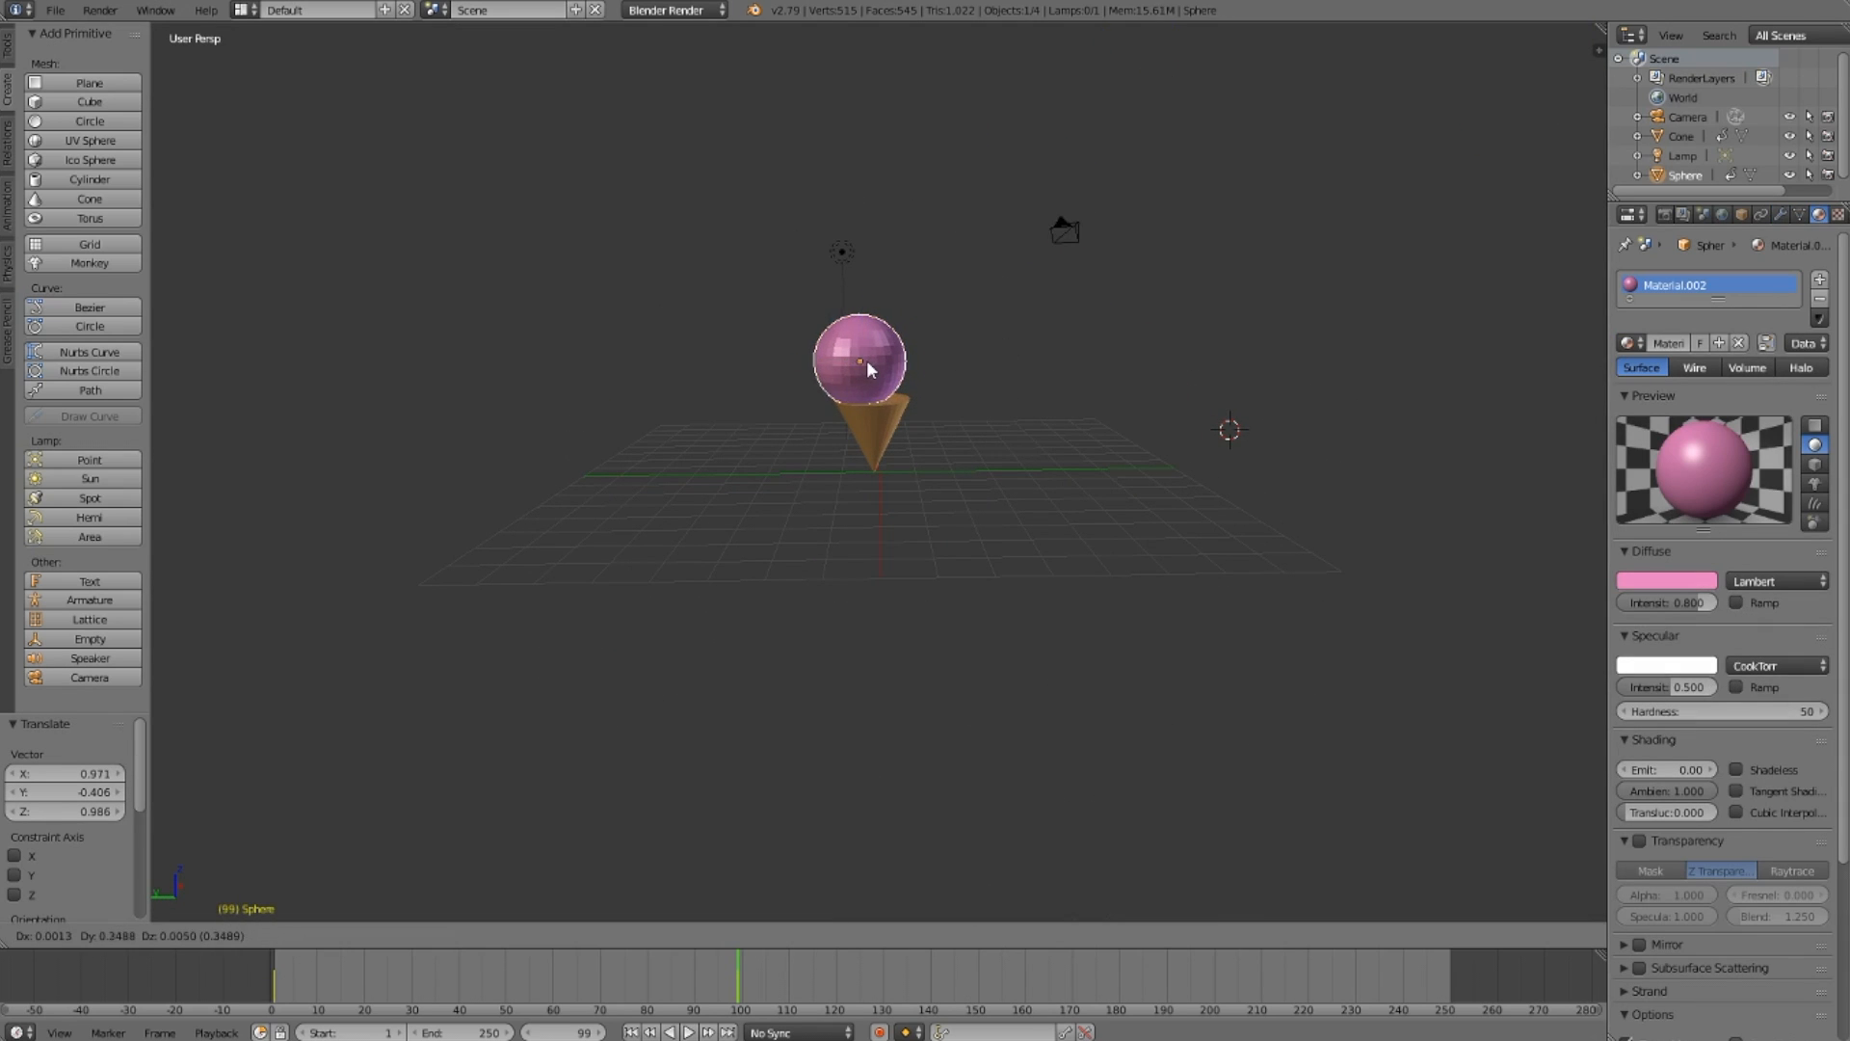
left_click(879, 366)
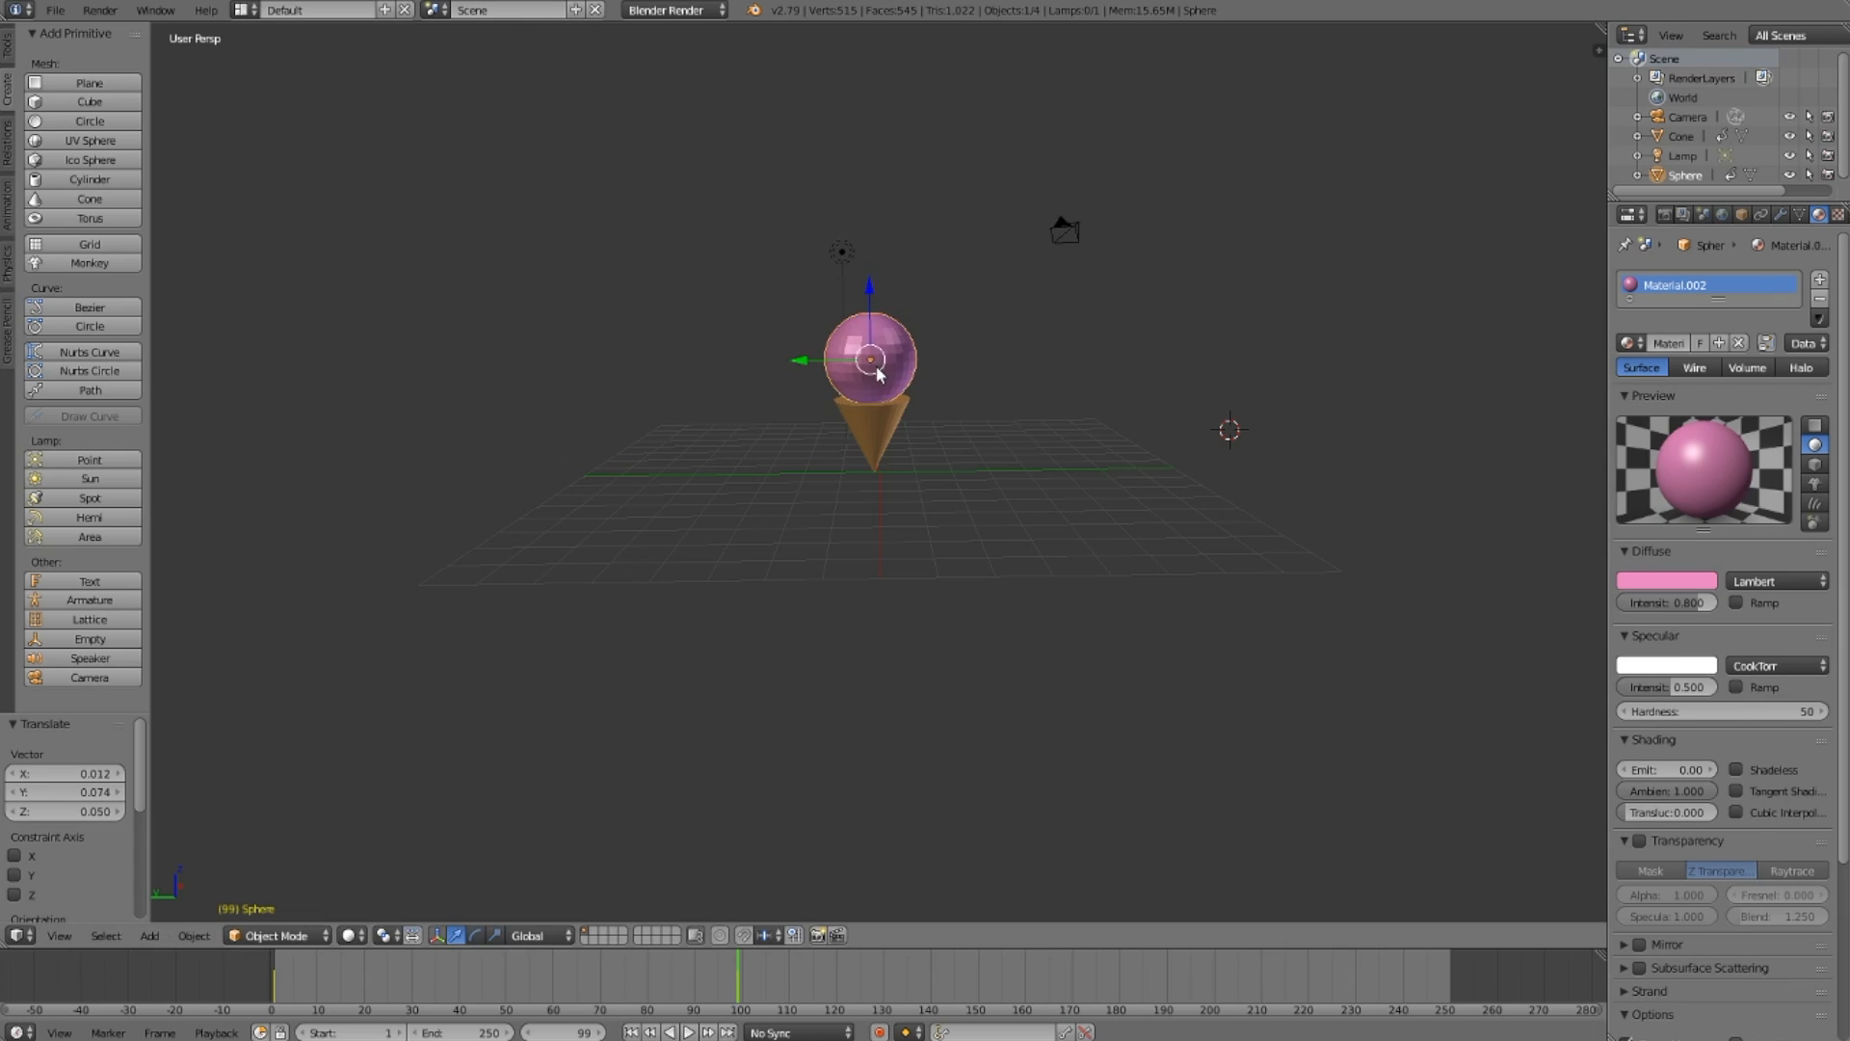
key("g")
left_click(879, 364)
key("i")
left_click(872, 367)
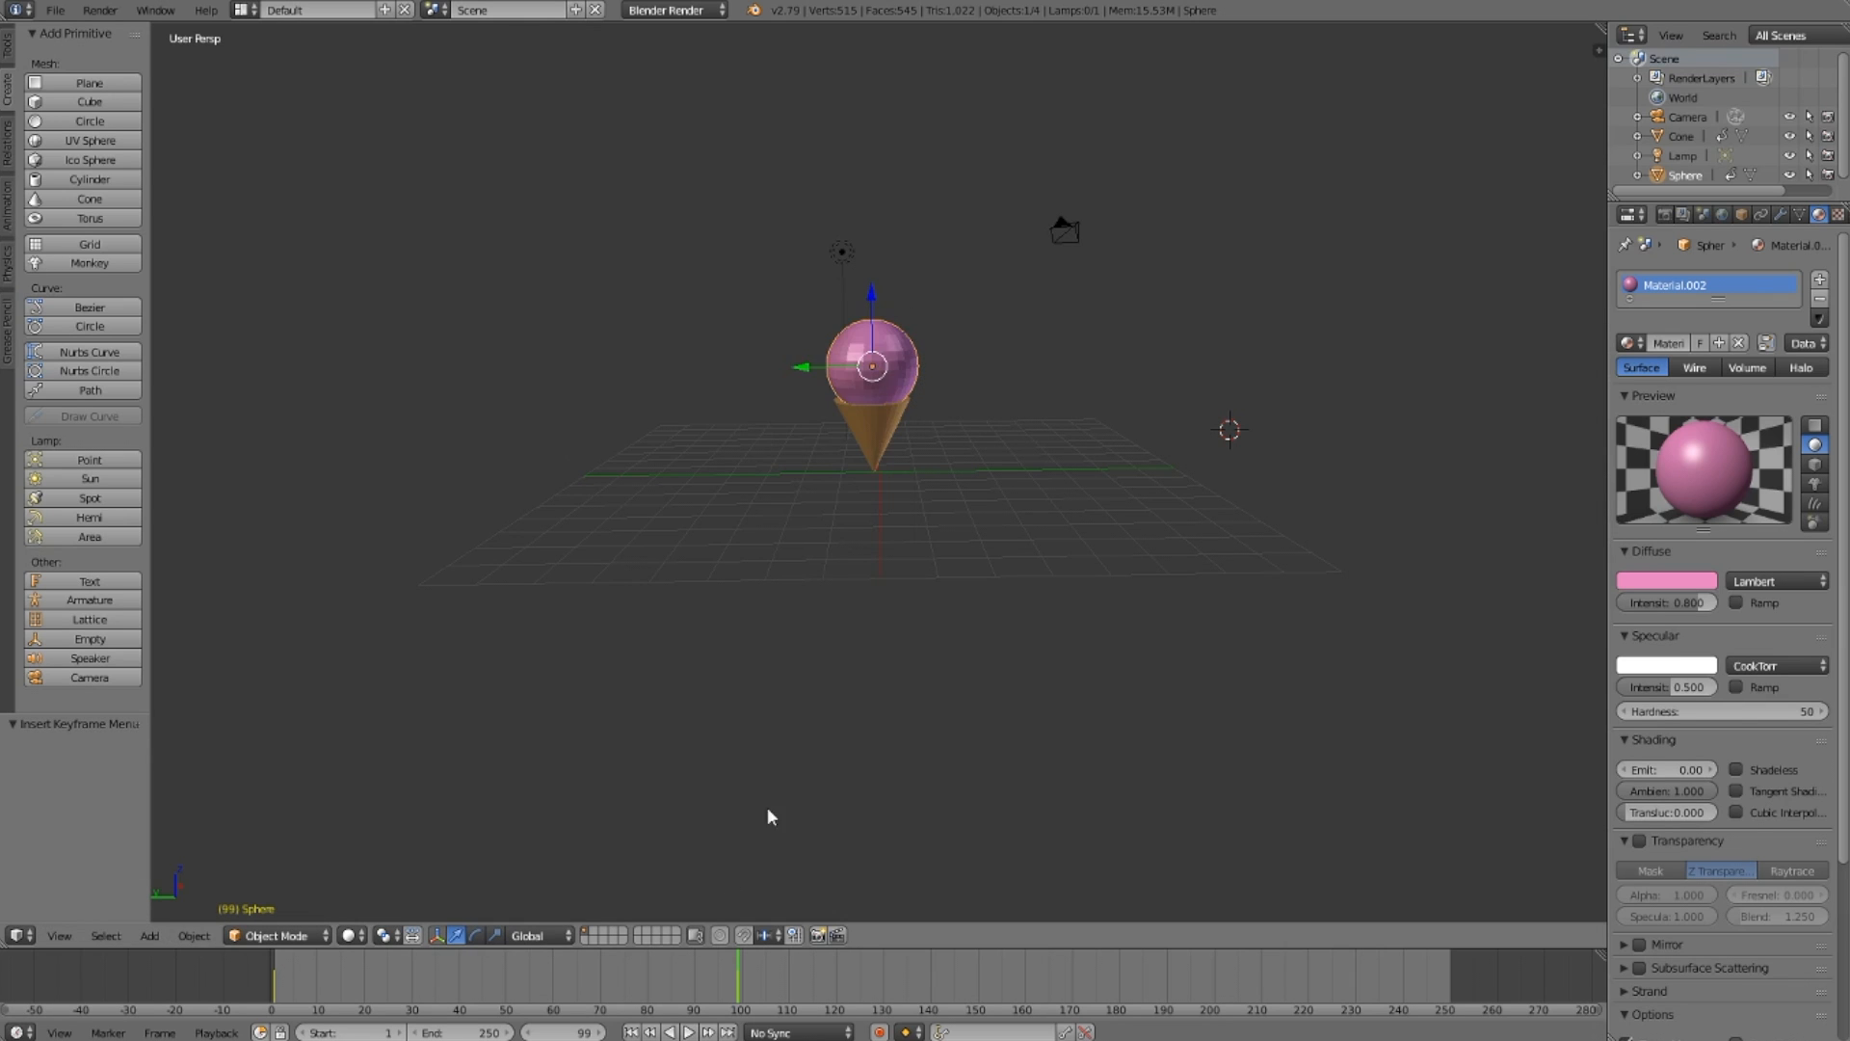
Step: Play the ice cream animation from before the first frame
left_click(214, 967)
left_click(687, 1033)
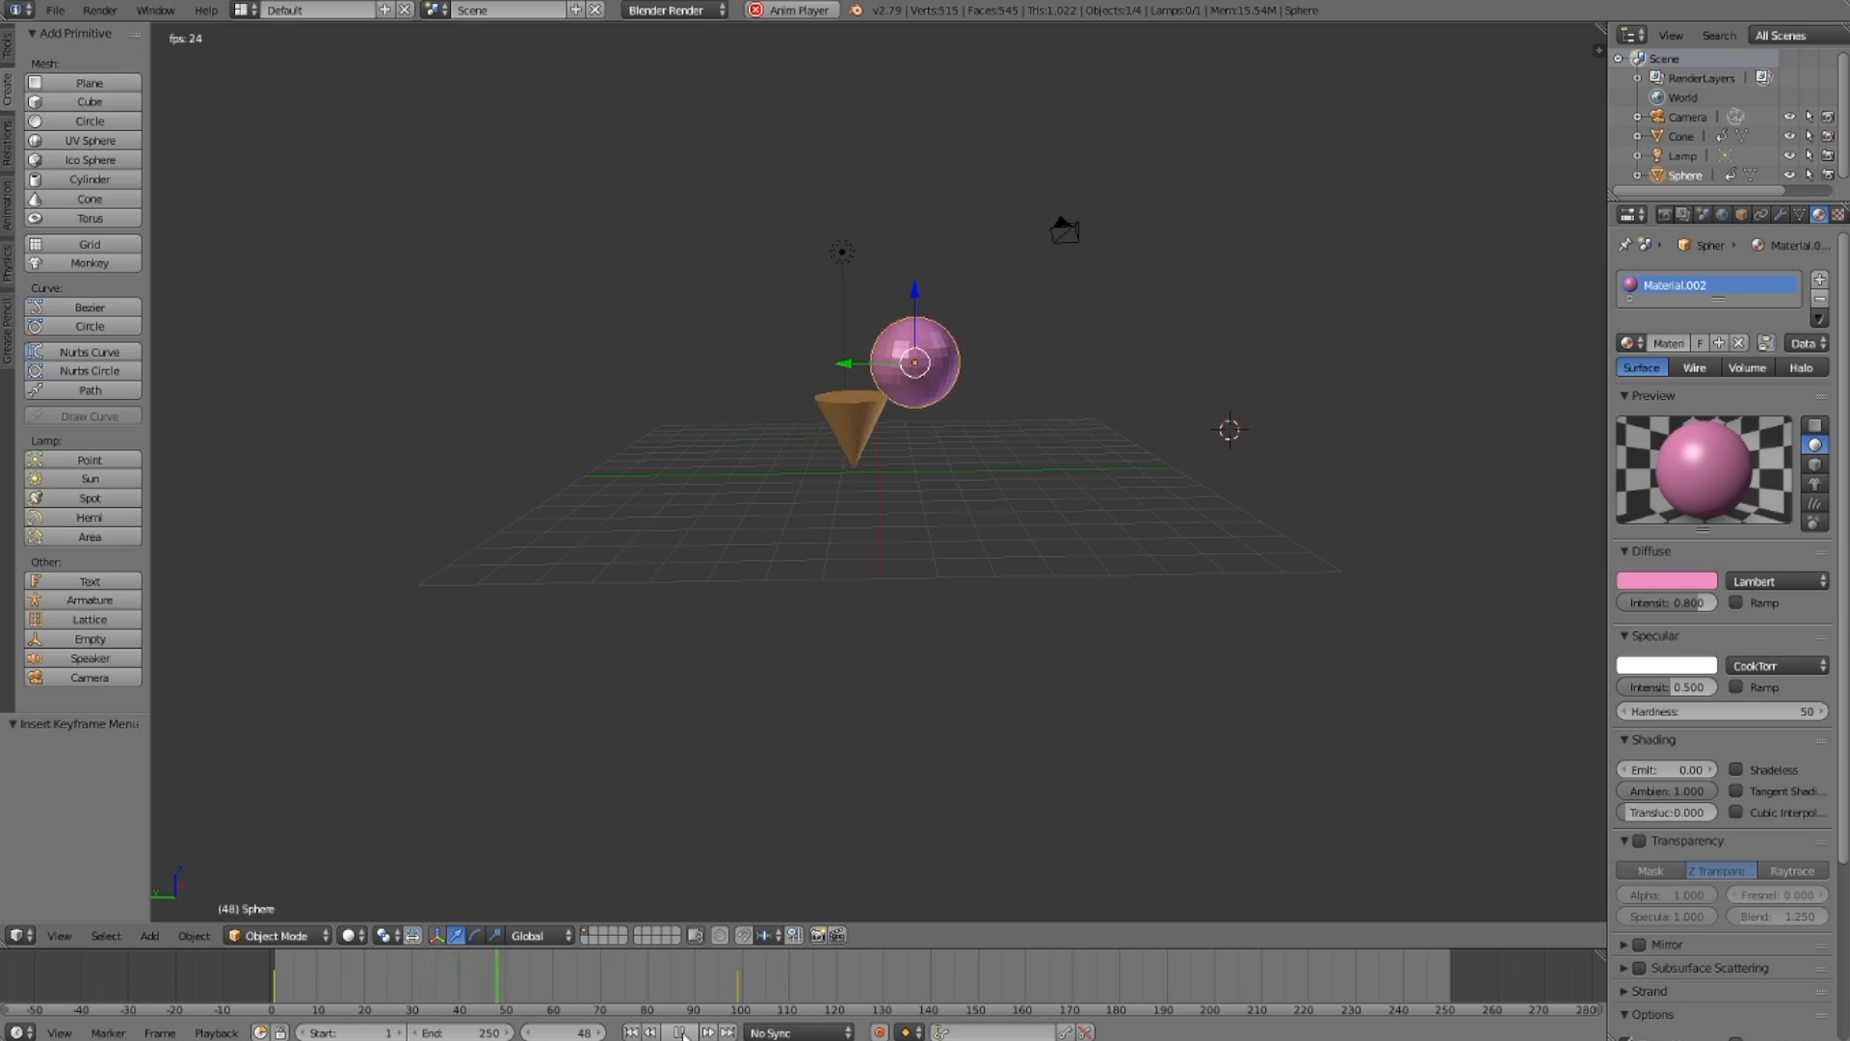